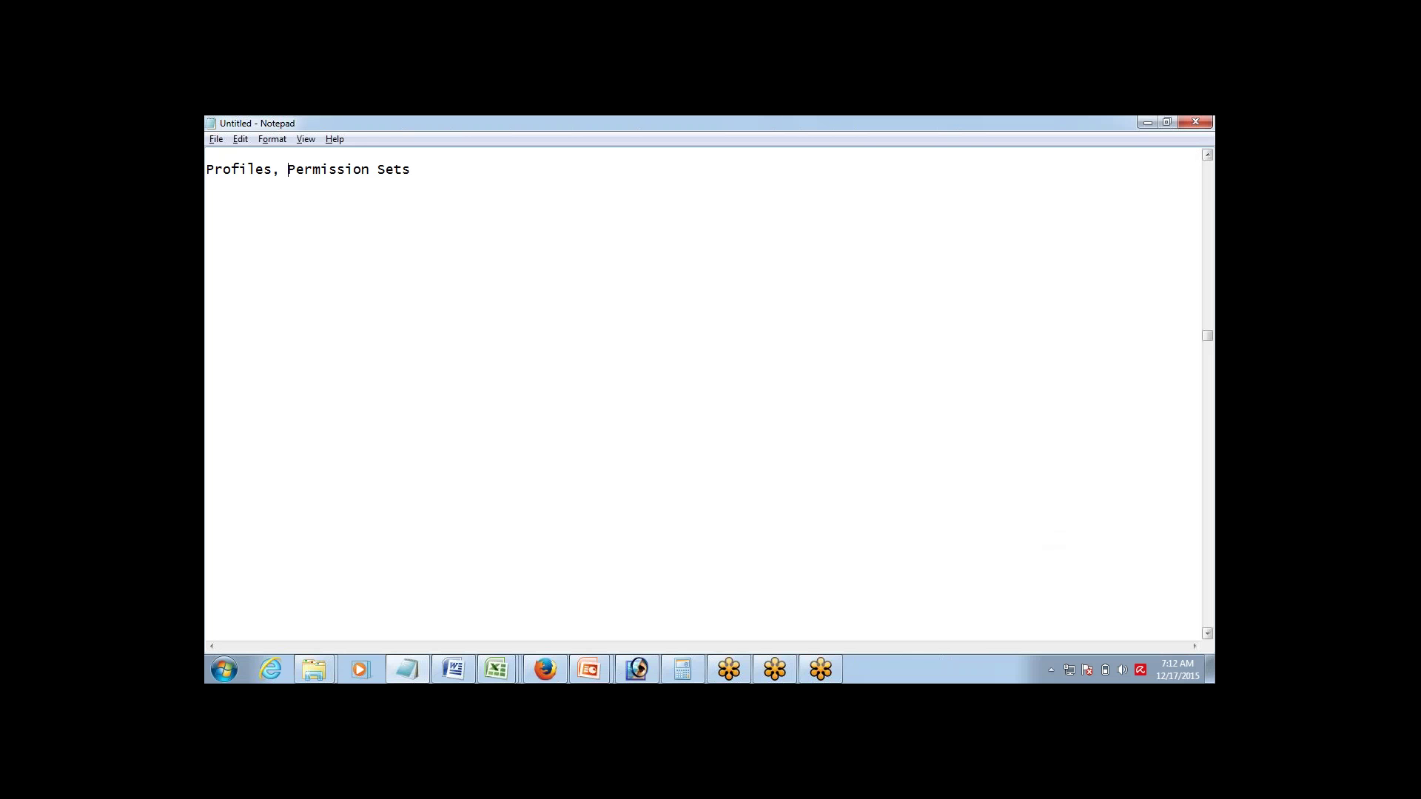
# Highlight the words 'Profiles' and 'Permission Sets' on the first line
pyautogui.hotkey('shift', 'Right')
pyautogui.hotkey('shift', 'Right')
pyautogui.hotkey('shift', 'Right')
pyautogui.hotkey('shift', 'Right')
pyautogui.hotkey('shift', 'Right')
pyautogui.hotkey('shift', 'Right')
pyautogui.hotkey('shift', 'Right')
pyautogui.hotkey('shift', 'Right')
pyautogui.press('End')
pyautogui.hotkey('ctrl', 'shift', 'Left')
pyautogui.hotkey('ctrl', 'shift', 'Left')
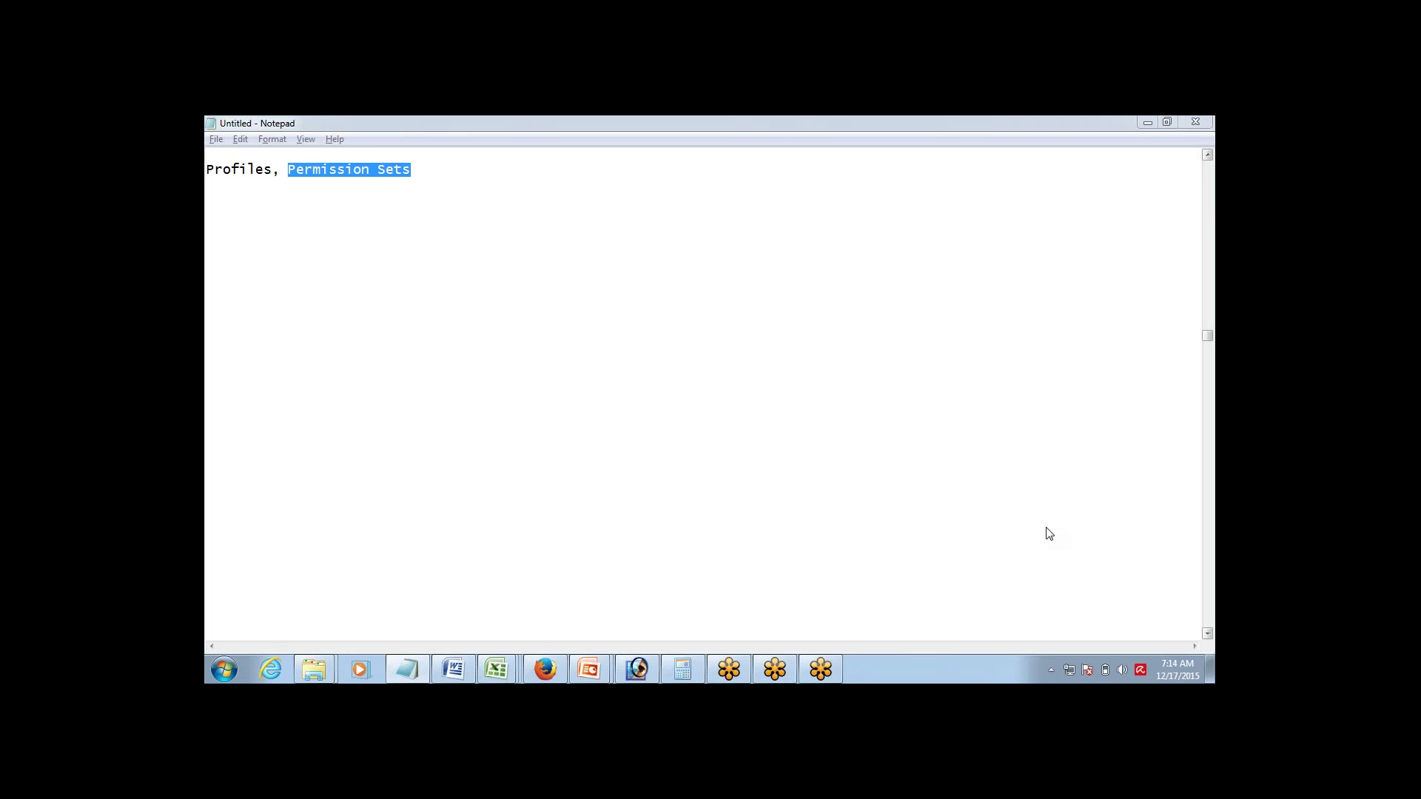
pyautogui.click(423, 170)
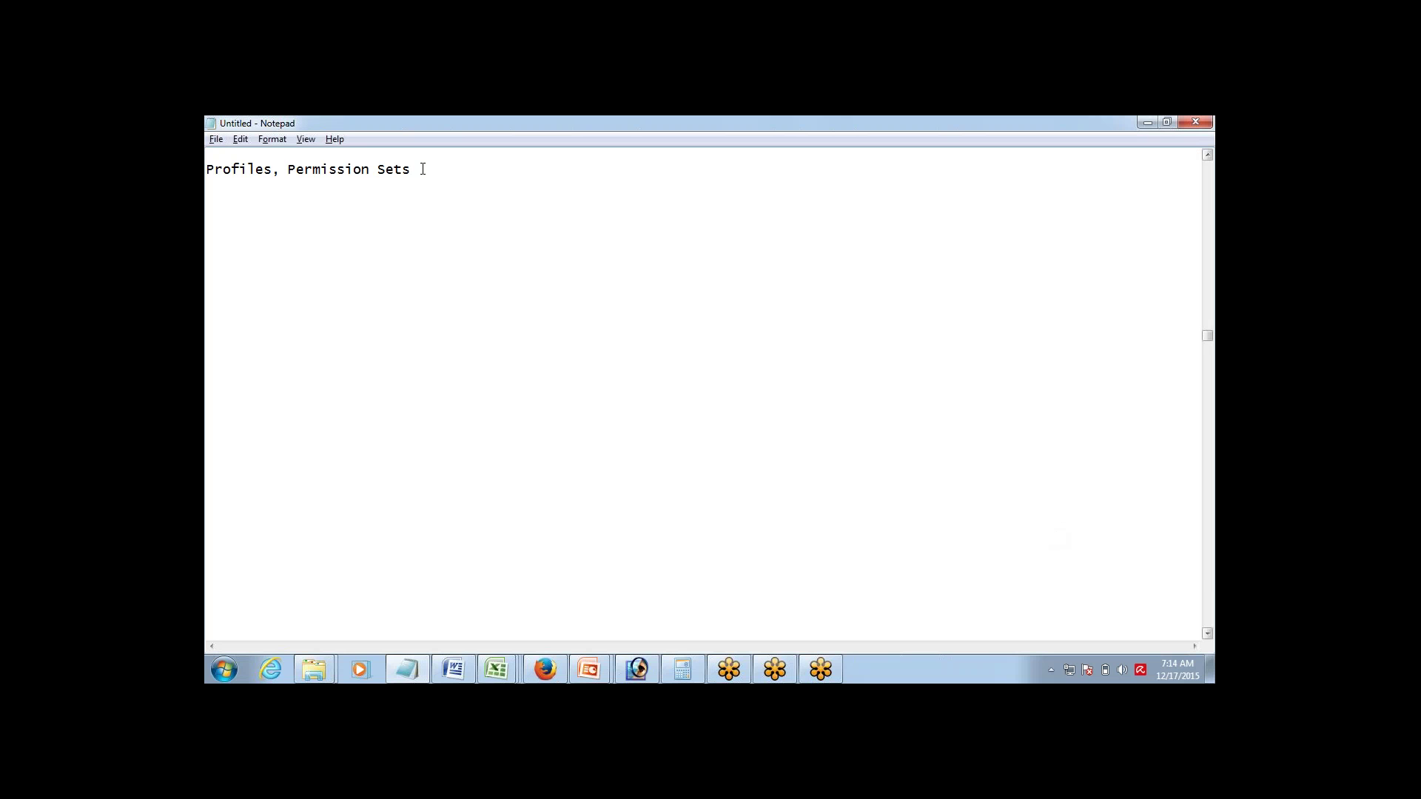
pyautogui.hotkey('shift', 'Home')
pyautogui.press('End')
pyautogui.hotkey('ctrl', 'shift', 'Left')
pyautogui.hotkey('ctrl', 'shift', 'Left')
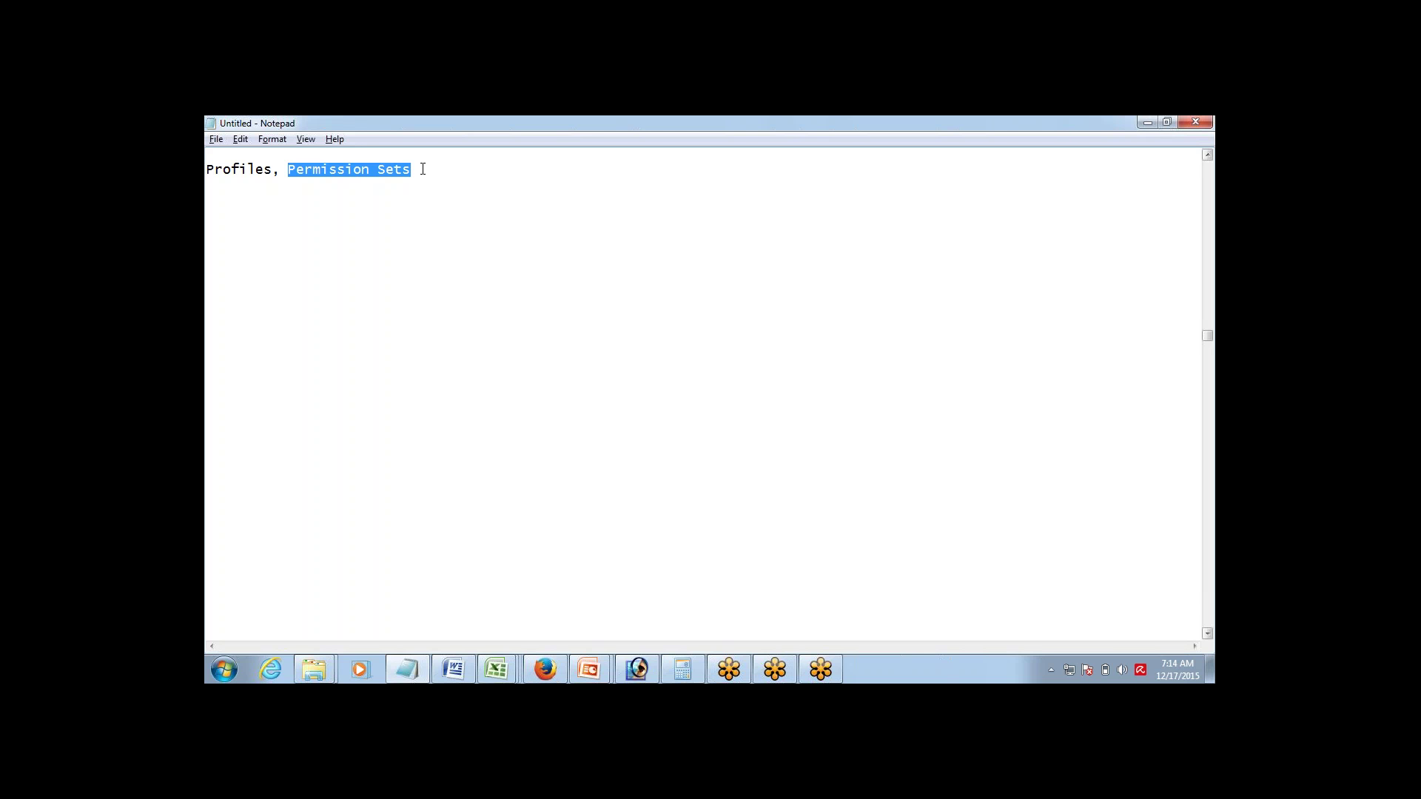
pyautogui.press('Home')
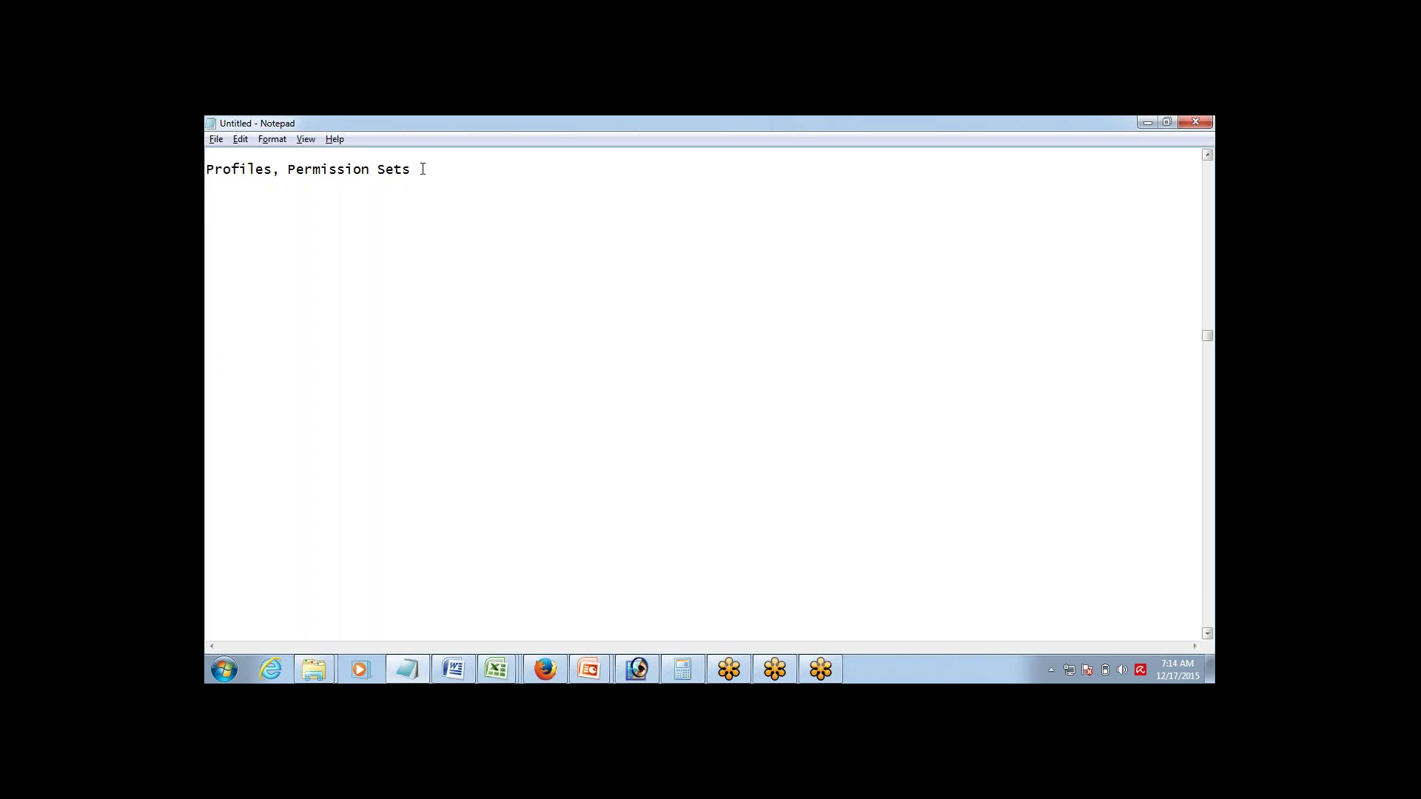
# Start a new line below the first line and type the 'Data Access' heading
pyautogui.hotkey('ctrl', 'a')
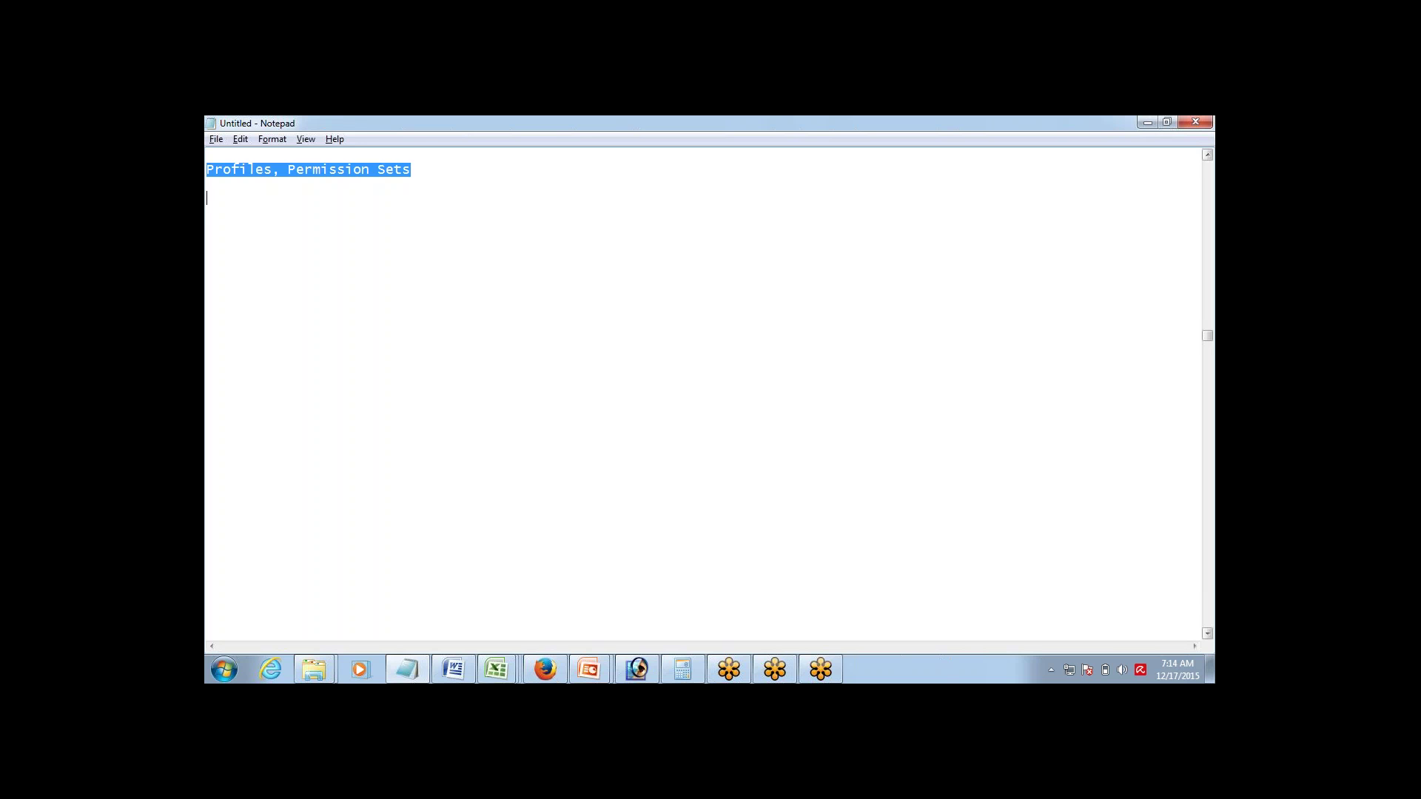
pyautogui.press('Right')
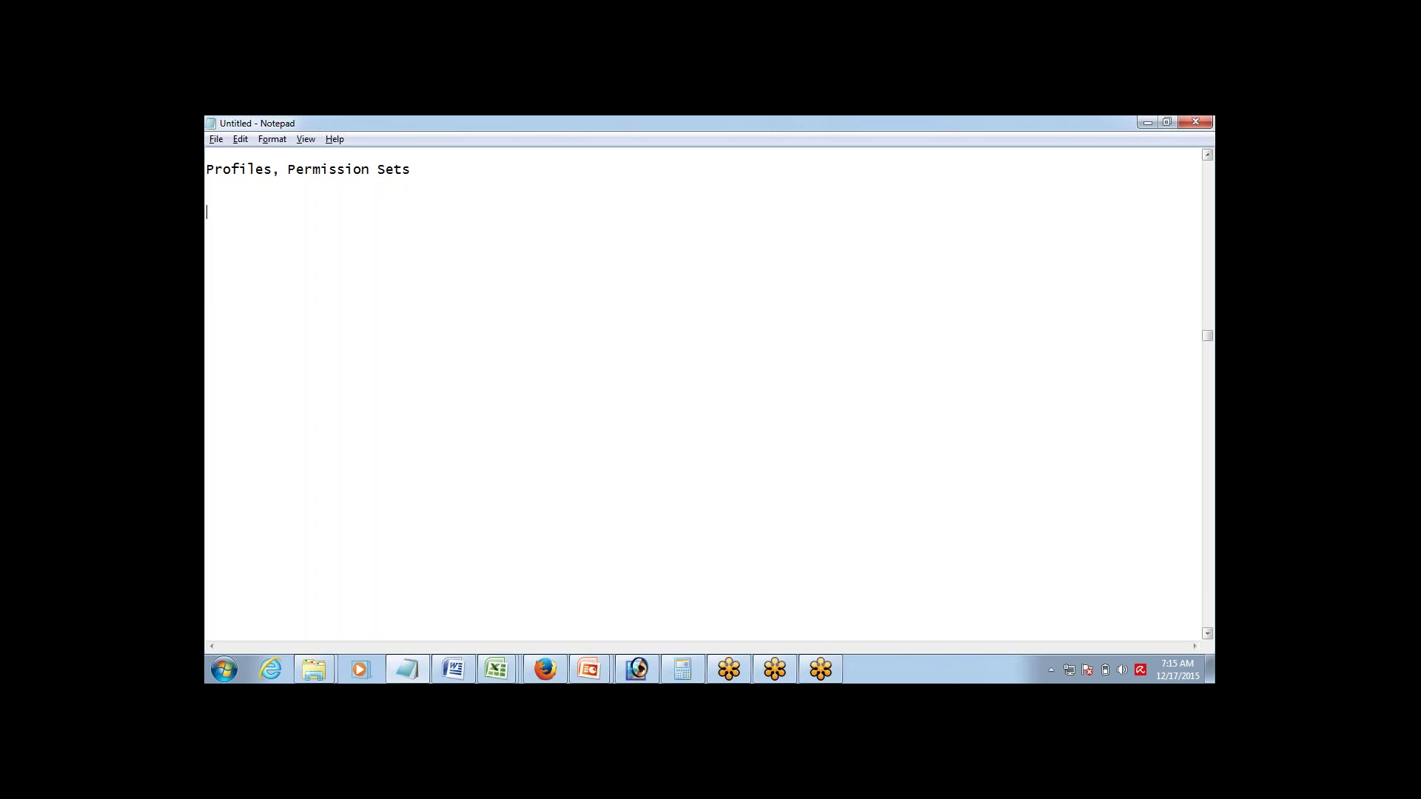
pyautogui.write('a')
pyautogui.press('BackSpace')
pyautogui.write('Data Acc')
pyautogui.write('ess')
pyautogui.write('A ')
pyautogui.write('B ')
pyautogui.write('C')
pyautogui.press('Return')
pyautogui.write('D')
pyautogui.click(207, 226)
pyautogui.press('Return')
pyautogui.press('Return')
pyautogui.press('Up')
pyautogui.write('Sales')
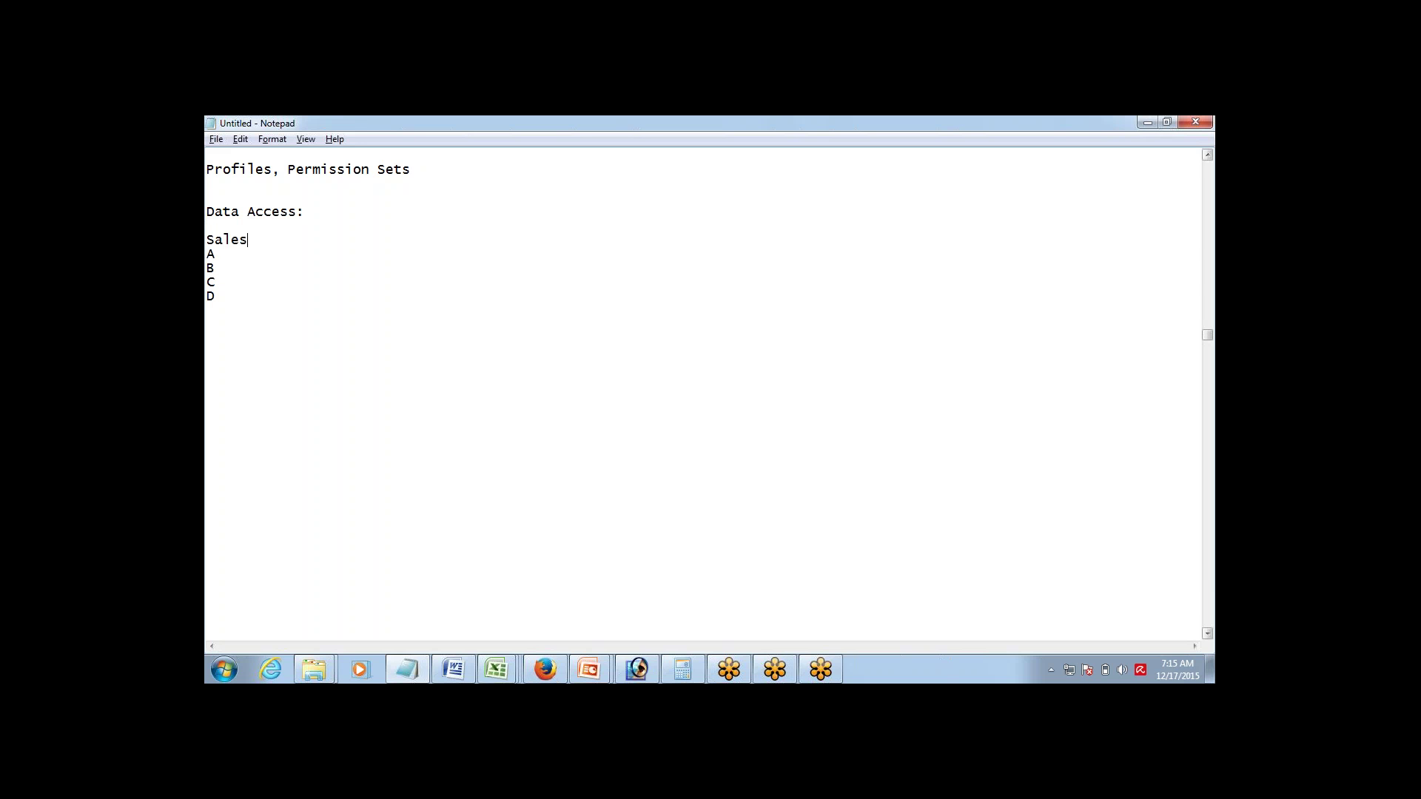
pyautogui.write(' Prog')
pyautogui.press('BackSpace')
pyautogui.write('file')
pyautogui.press('Up')
pyautogui.press('Up')
pyautogui.press('Return')
pyautogui.press('Return')
pyautogui.press('Return')
pyautogui.press('Up')
pyautogui.press('Up')
pyautogui.write('Account')
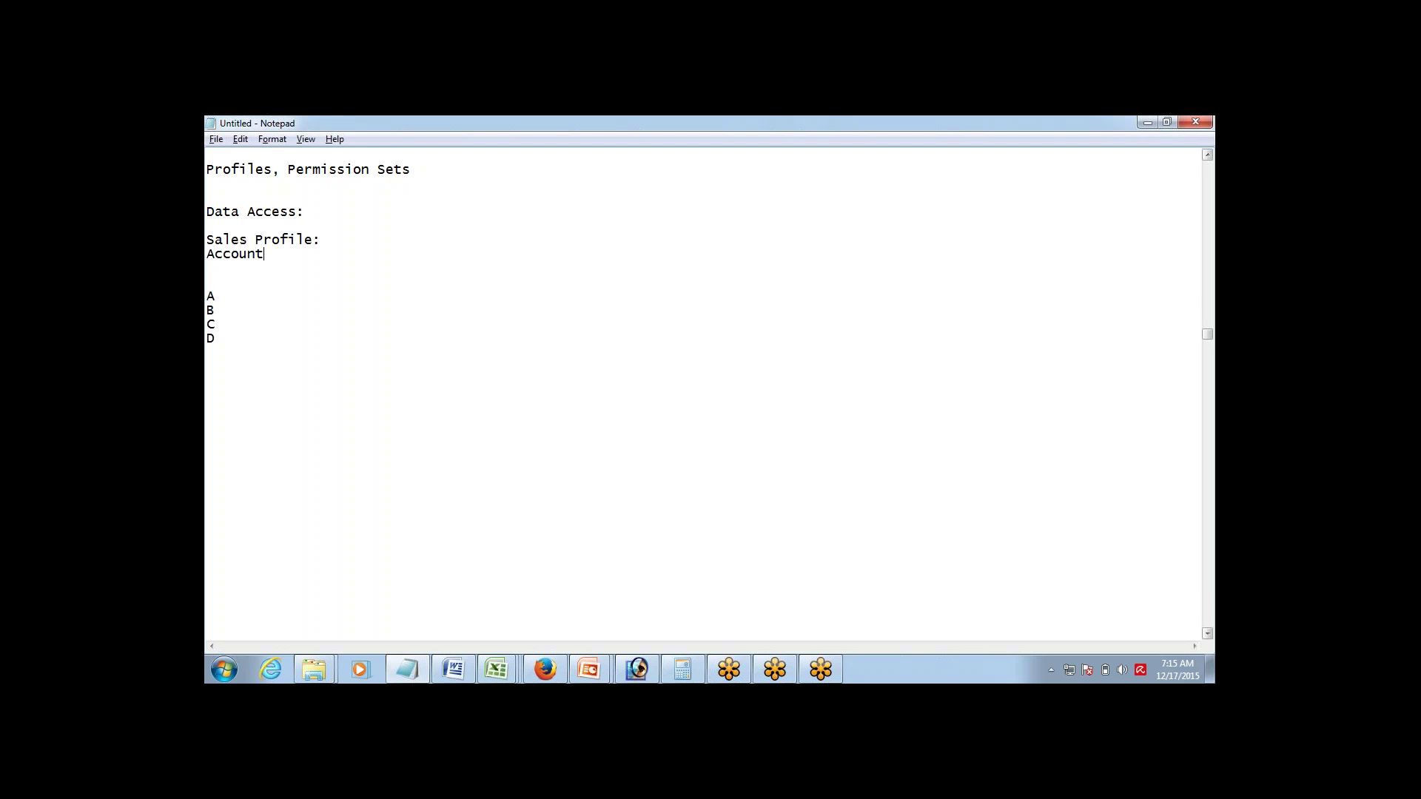
pyautogui.write(', Opps, Leads,')
pyautogui.write('Contacts')
pyautogui.hotkey('shift', 'Home')
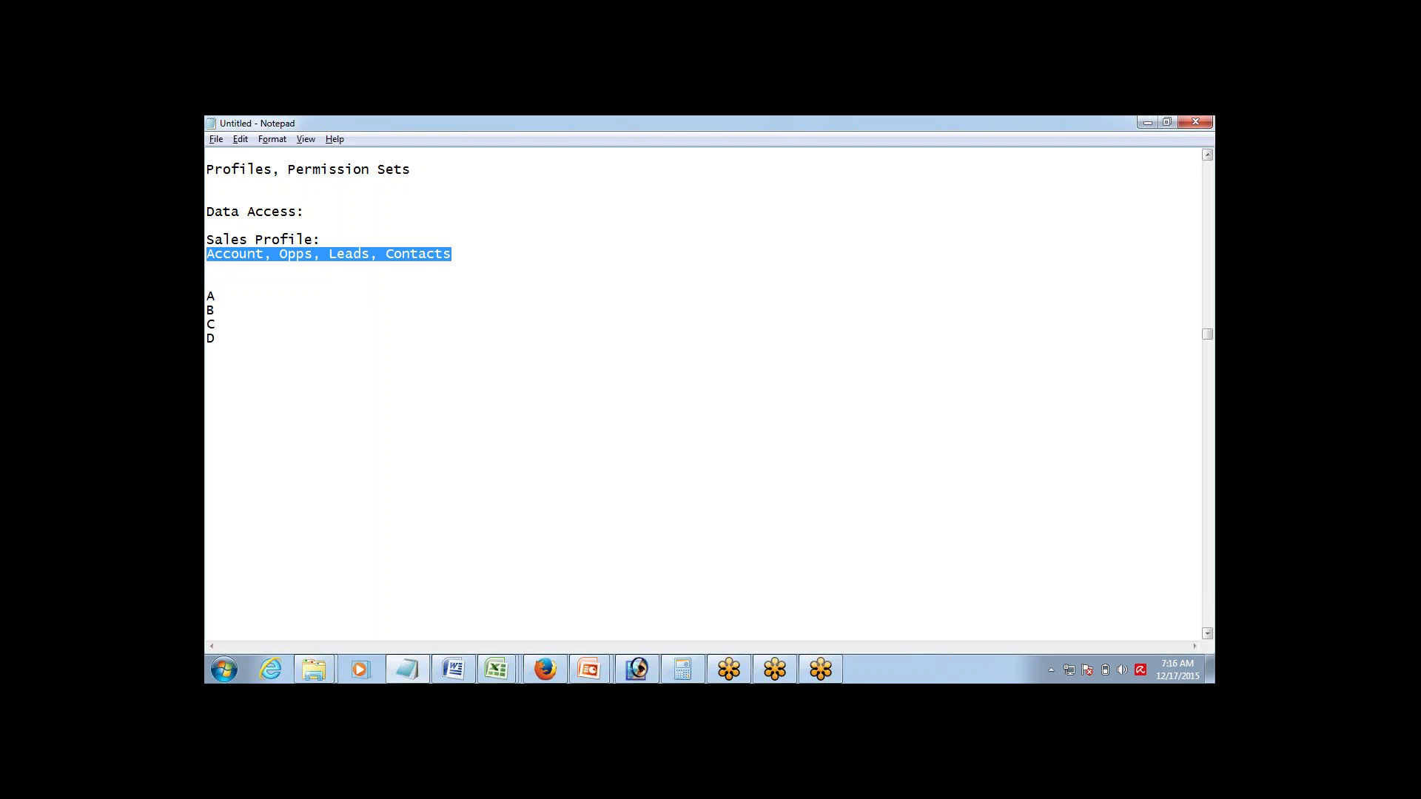
pyautogui.click(330, 254)
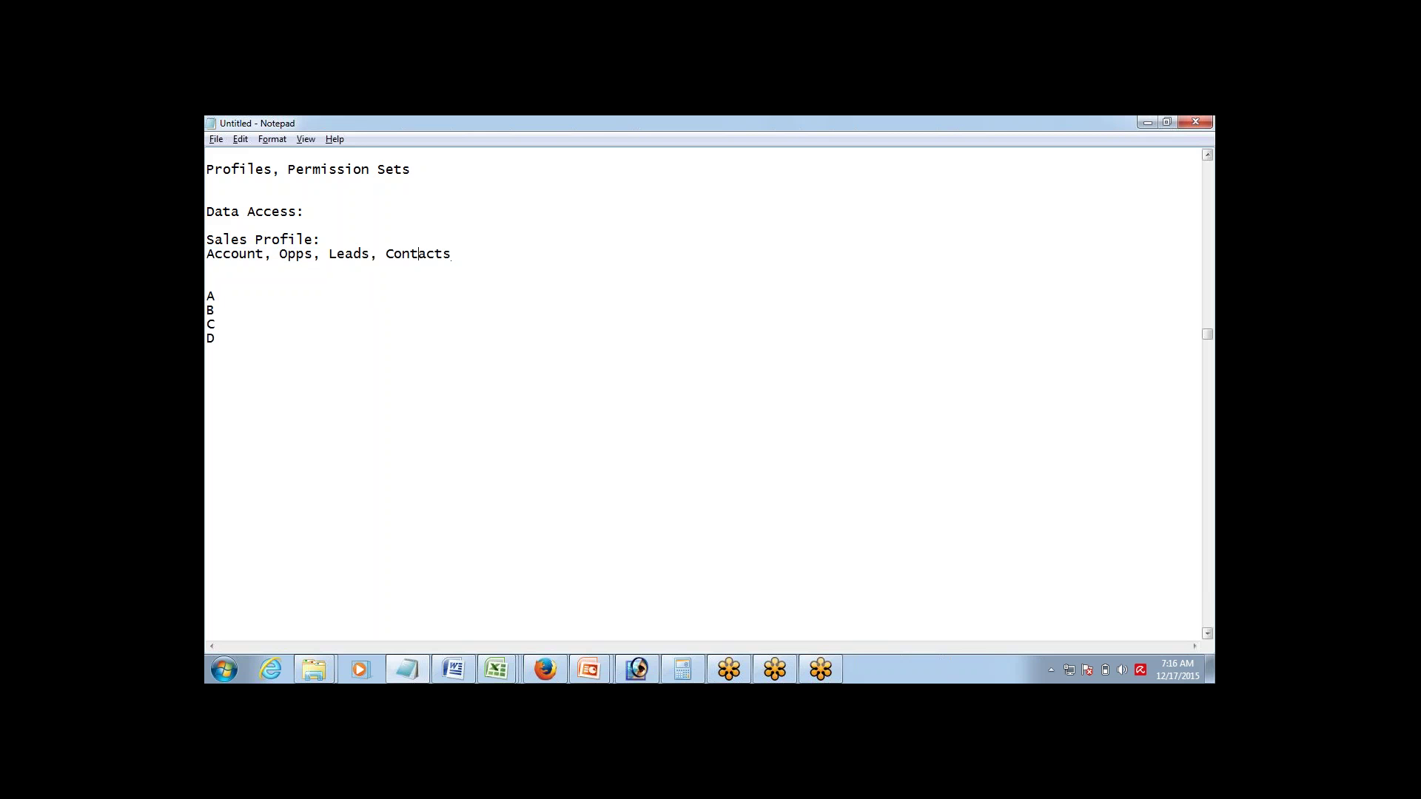
pyautogui.hotkey('shift', 'Left')
pyautogui.hotkey('shift', 'Left')
pyautogui.hotkey('shift', 'Left')
pyautogui.hotkey('shift', 'Left')
pyautogui.hotkey('shift', 'Left')
pyautogui.click(328, 254)
pyautogui.moveTo(328, 253); pyautogui.dragTo(370, 253)
pyautogui.press('Home')
pyautogui.press('Down')
pyautogui.press('Down')
pyautogui.press('Down')
pyautogui.hotkey('shift', 'End')
pyautogui.press('Down')
pyautogui.press('Down')
pyautogui.hotkey('shift', 'End')
pyautogui.click(207, 324)
pyautogui.hotkey('shift', 'Home')
pyautogui.click(207, 296)
pyautogui.click(451, 254)
pyautogui.press('Down')
pyautogui.press('Down')
pyautogui.press('Down')
pyautogui.hotkey('shift', 'Right')
pyautogui.click(207, 254)
pyautogui.click(207, 268)
pyautogui.moveTo(207, 296); pyautogui.dragTo(210, 338)
pyautogui.click(207, 282)
pyautogui.moveTo(207, 296); pyautogui.dragTo(216, 338)
pyautogui.click(215, 338)
pyautogui.moveTo(207, 254); pyautogui.dragTo(452, 254)
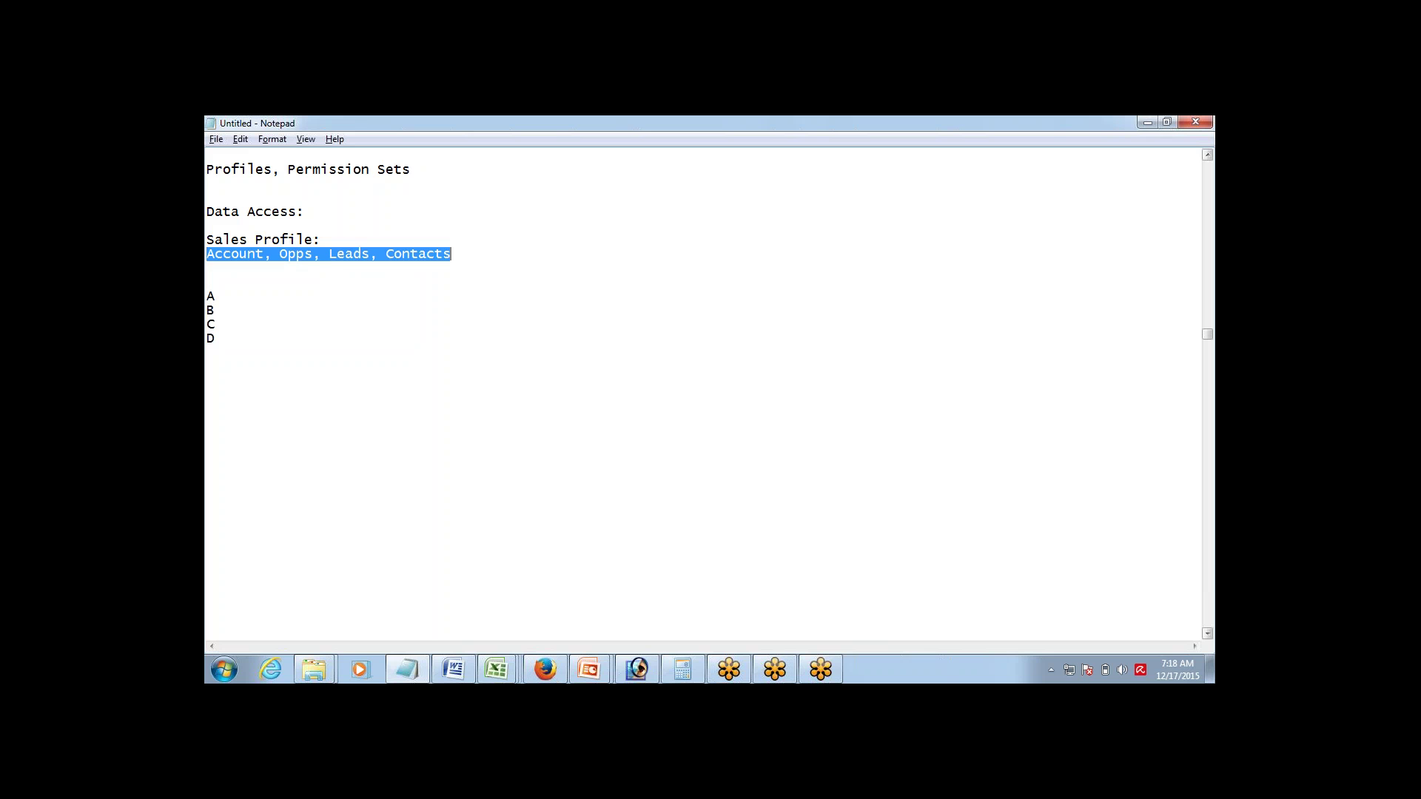
pyautogui.press('Down')
pyautogui.press('Down')
pyautogui.press('Down')
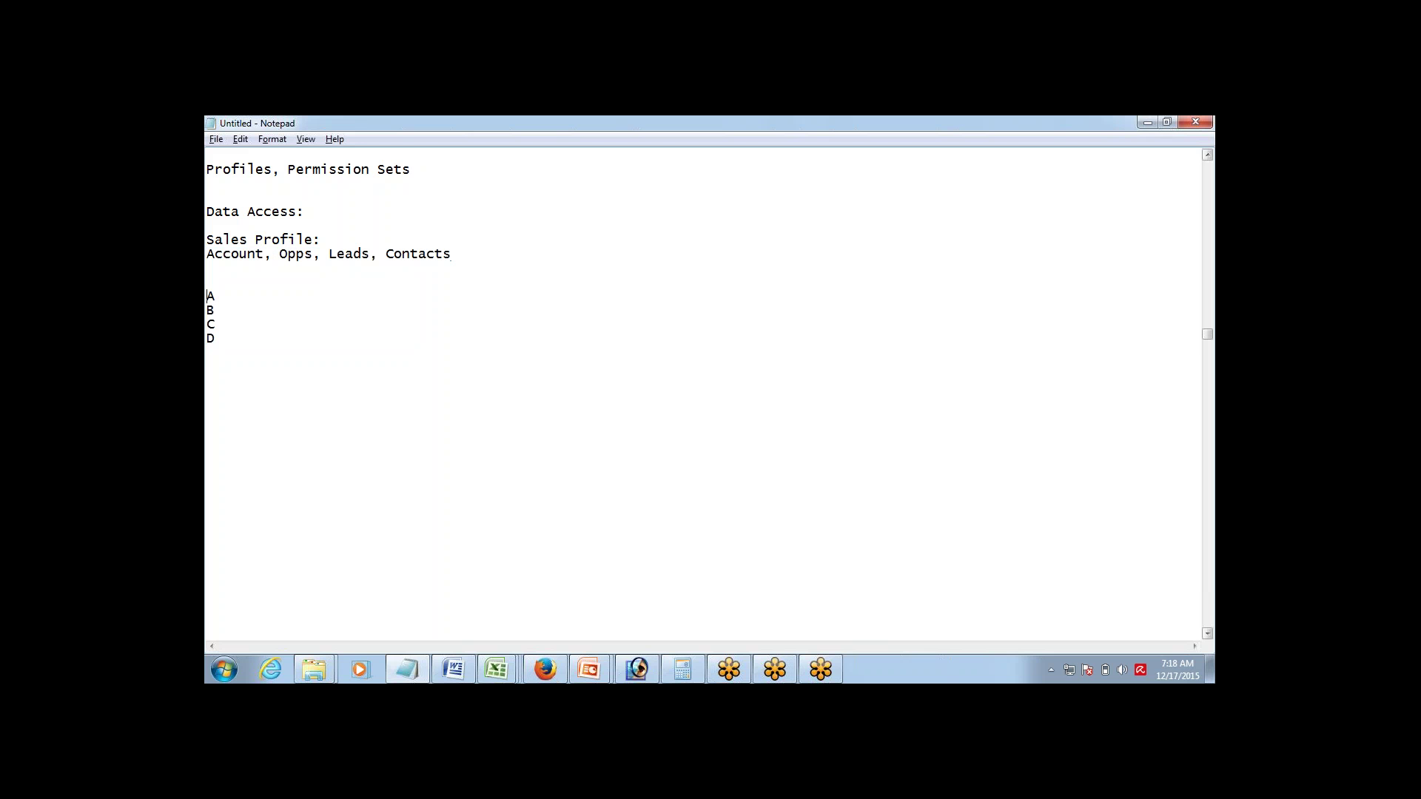
pyautogui.hotkey('shift', 'Down')
pyautogui.hotkey('shift', 'Down')
pyautogui.hotkey('shift', 'Down')
pyautogui.hotkey('shift', 'Down')
pyautogui.press('Left')
pyautogui.hotkey('shift', 'Right')
pyautogui.press('Right')
pyautogui.hotkey('shift', 'Left')
pyautogui.press('Down')
pyautogui.hotkey('shift', 'Right')
pyautogui.press('Right')
pyautogui.hotkey('shift', 'Left')
pyautogui.press('Down')
pyautogui.hotkey('shift', 'Right')
# Add a 'Sharing Settings' heading below the D line, fixing the mistyped letters
pyautogui.click(208, 353)
pyautogui.press('Return')
pyautogui.press('Return')
pyautogui.write('Sharing ')
pyautogui.write('RUl')
pyautogui.press('BackSpace')
pyautogui.press('BackSpace')
pyautogui.press('BackSpace')
pyautogui.write('Set')
pyautogui.write('tings')
# List 'Private' and an indented 'Public' under the heading
pyautogui.write('Private')
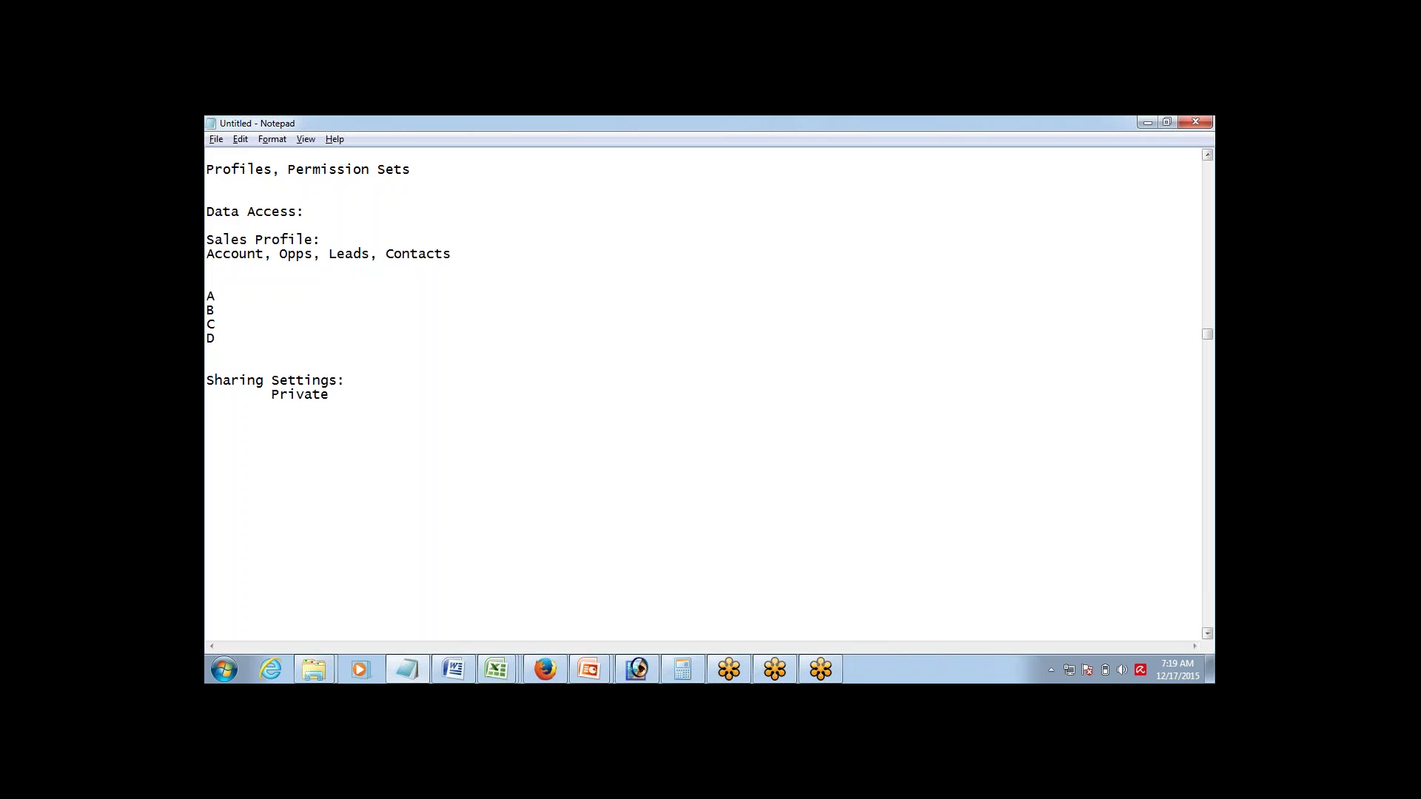
pyautogui.press('Return')
pyautogui.press('Tab')
pyautogui.write('Public')
# Describe Private as 'ONly Record Owner will see the Record' and Public as 'Everyone will see the Record'
pyautogui.click(320, 394)
pyautogui.write('- ONly Record Owner will see data')
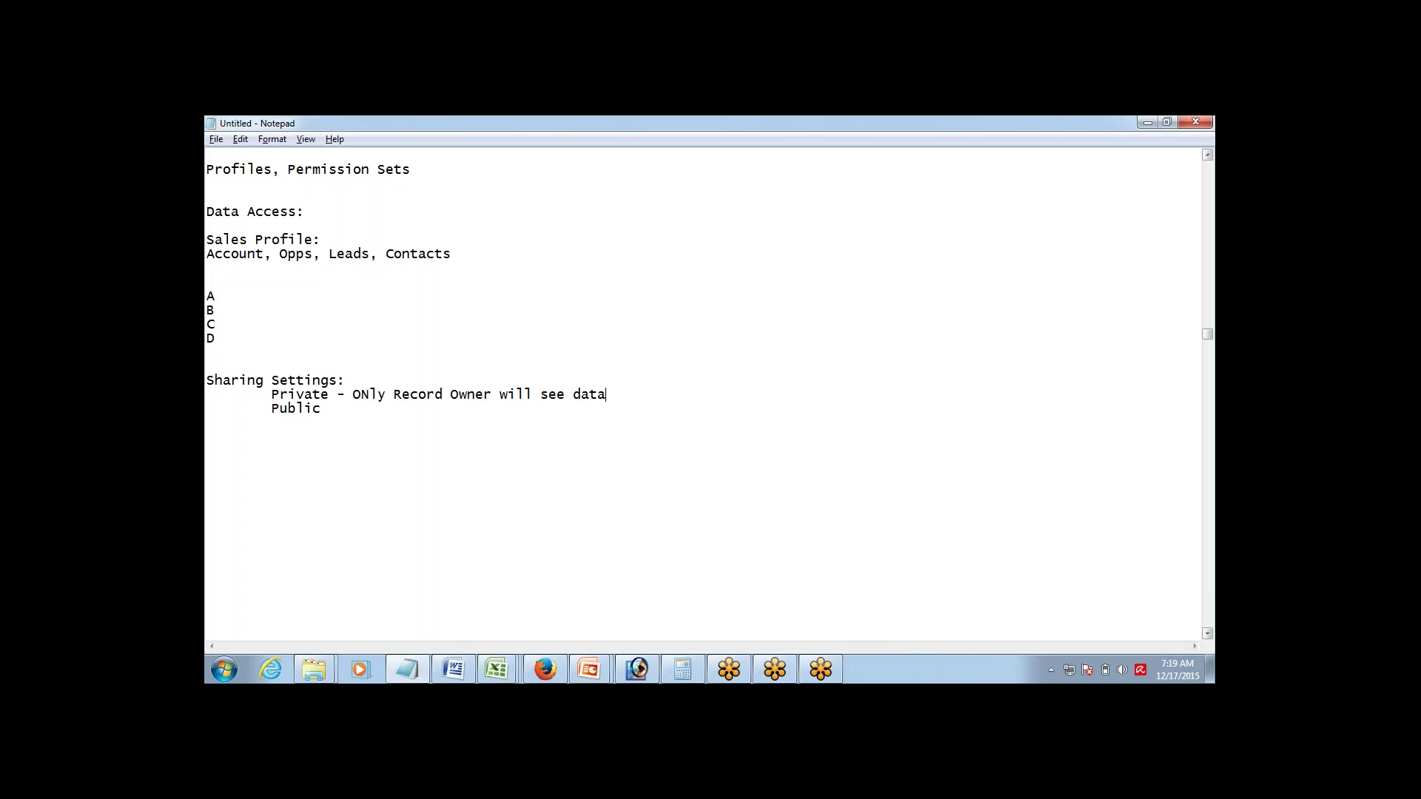
pyautogui.hotkey('ctrl', 'shift', 'Left')
pyautogui.write('the Record')
pyautogui.write(' - Everyone will see t')
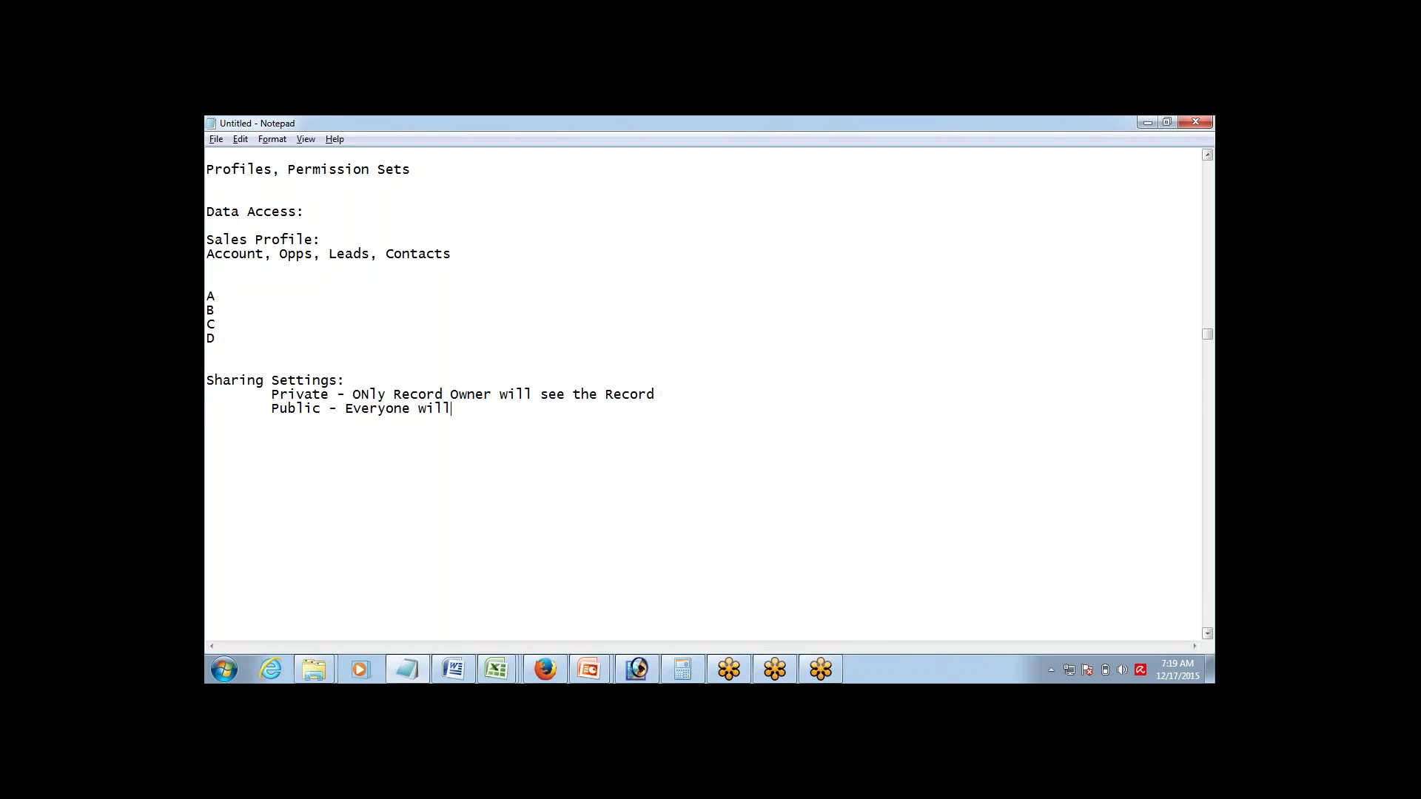
pyautogui.write('he Record')
pyautogui.click(574, 408)
pyautogui.doubleClick(292, 393)
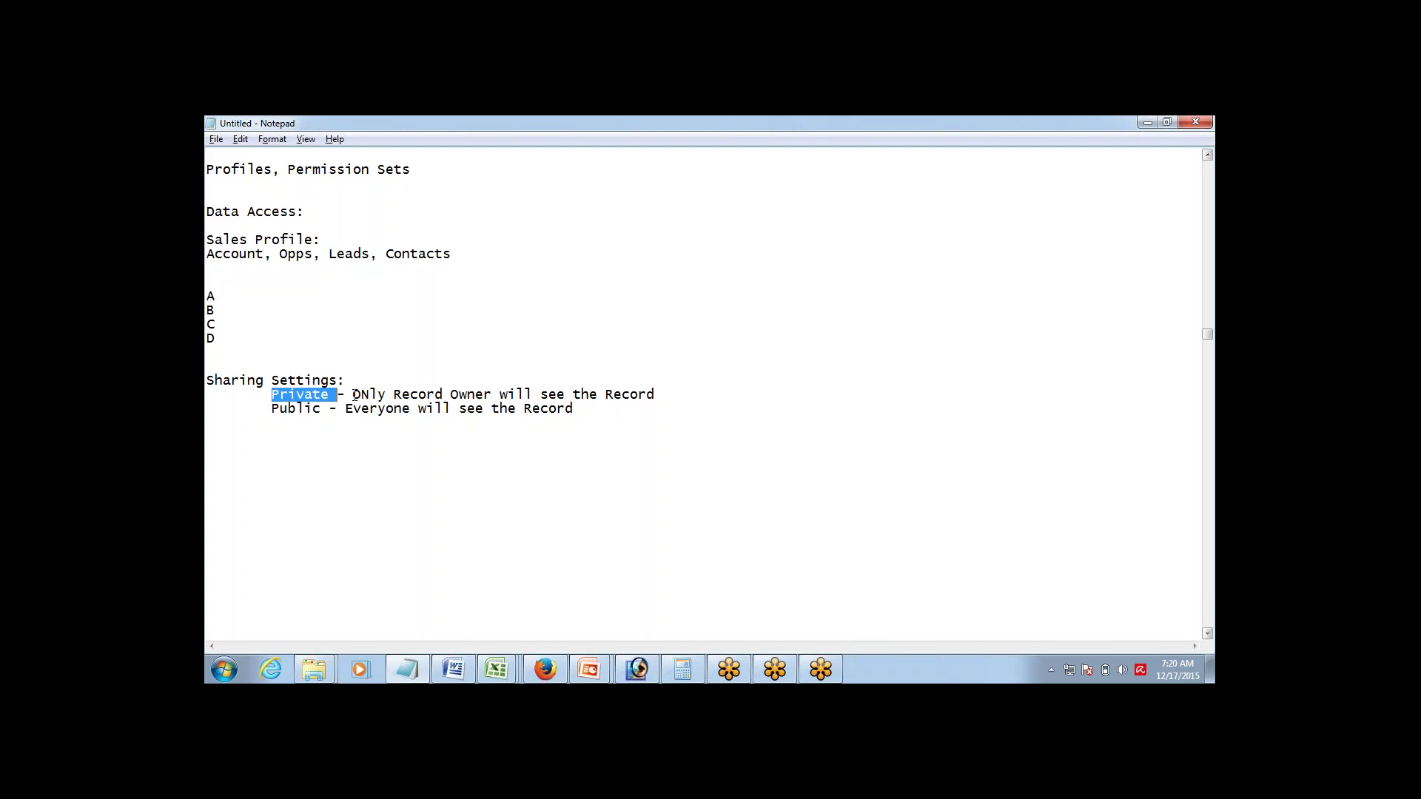
pyautogui.moveTo(353, 395); pyautogui.dragTo(594, 411)
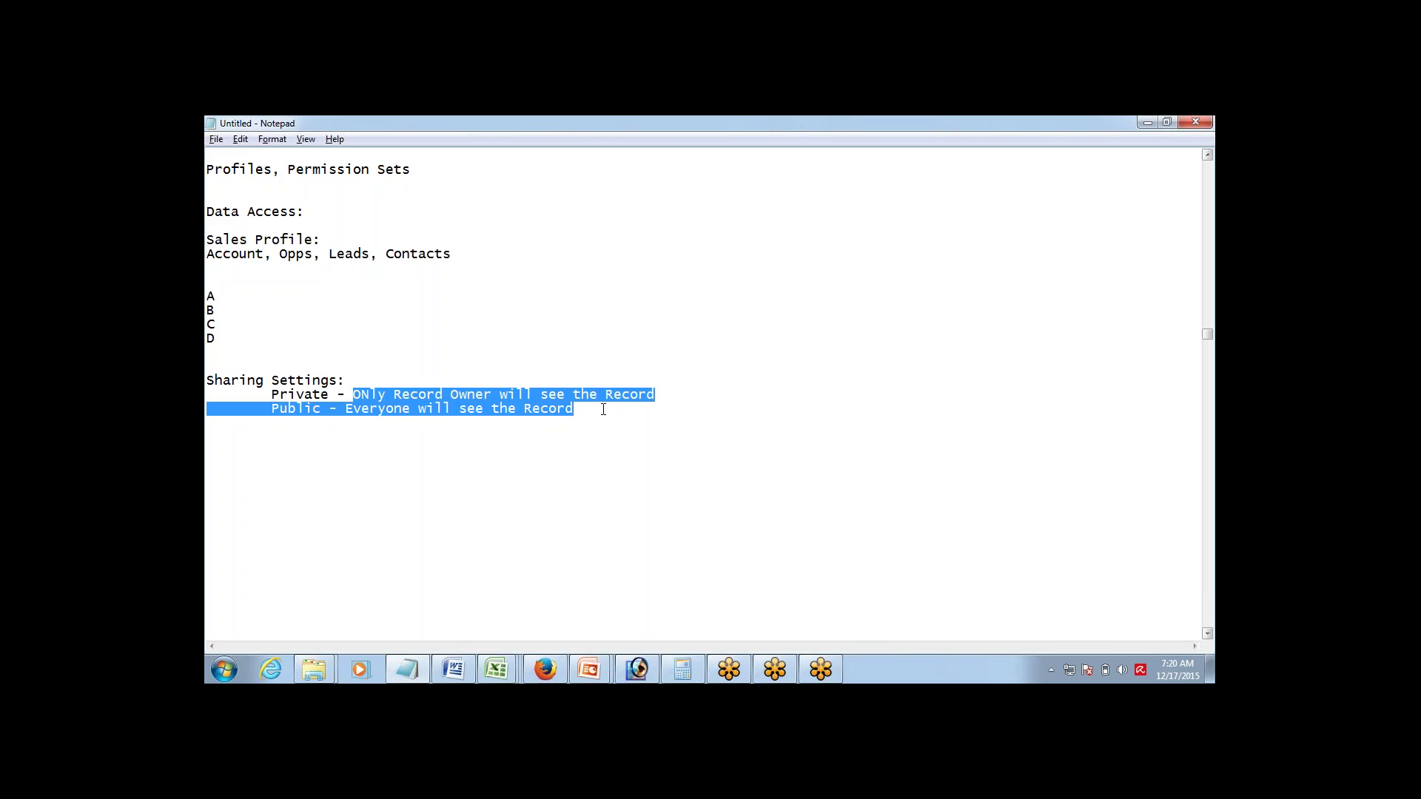
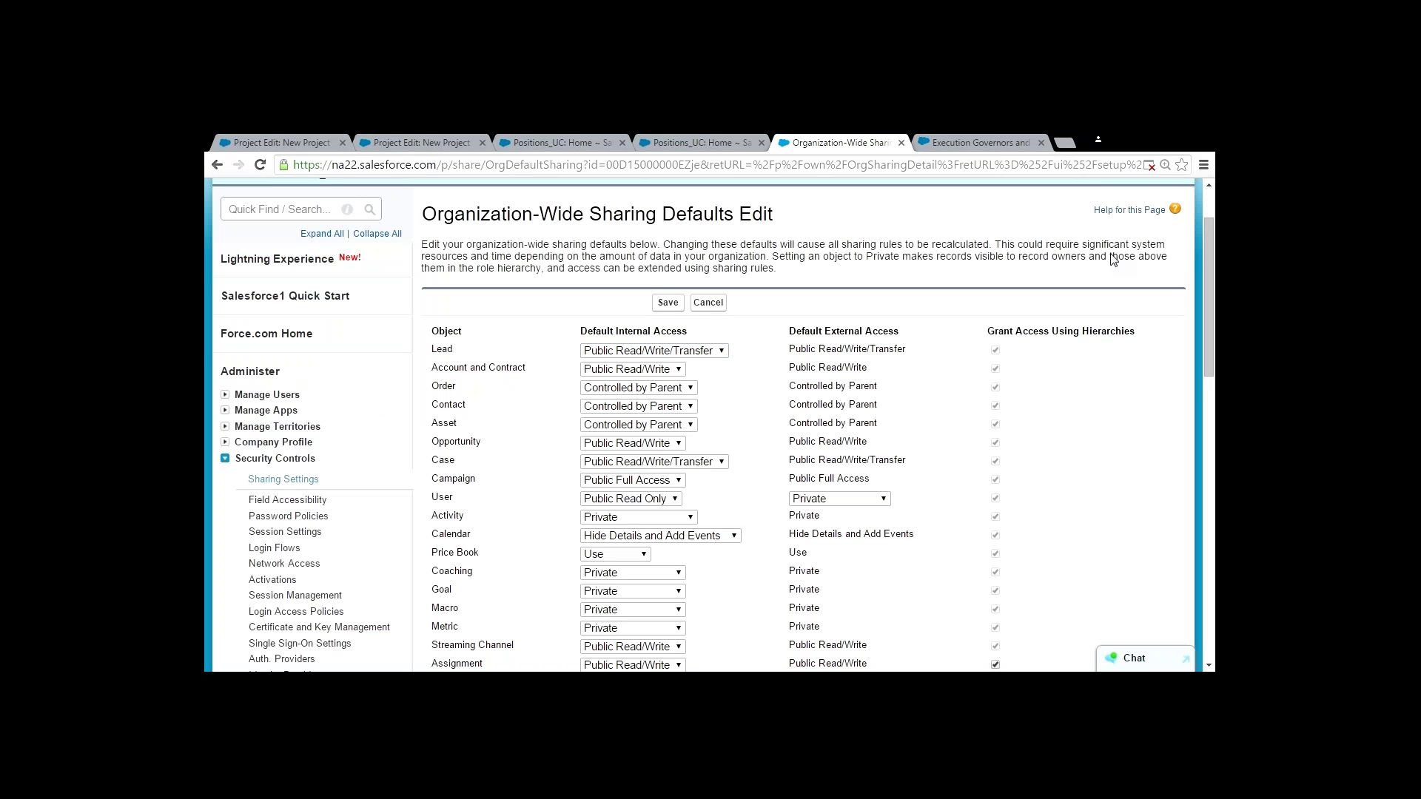
# Cancel the Organization-Wide Sharing Defaults edit, leaving the Lead default access unchanged
pyautogui.press('Tab')
pyautogui.click(705, 306)
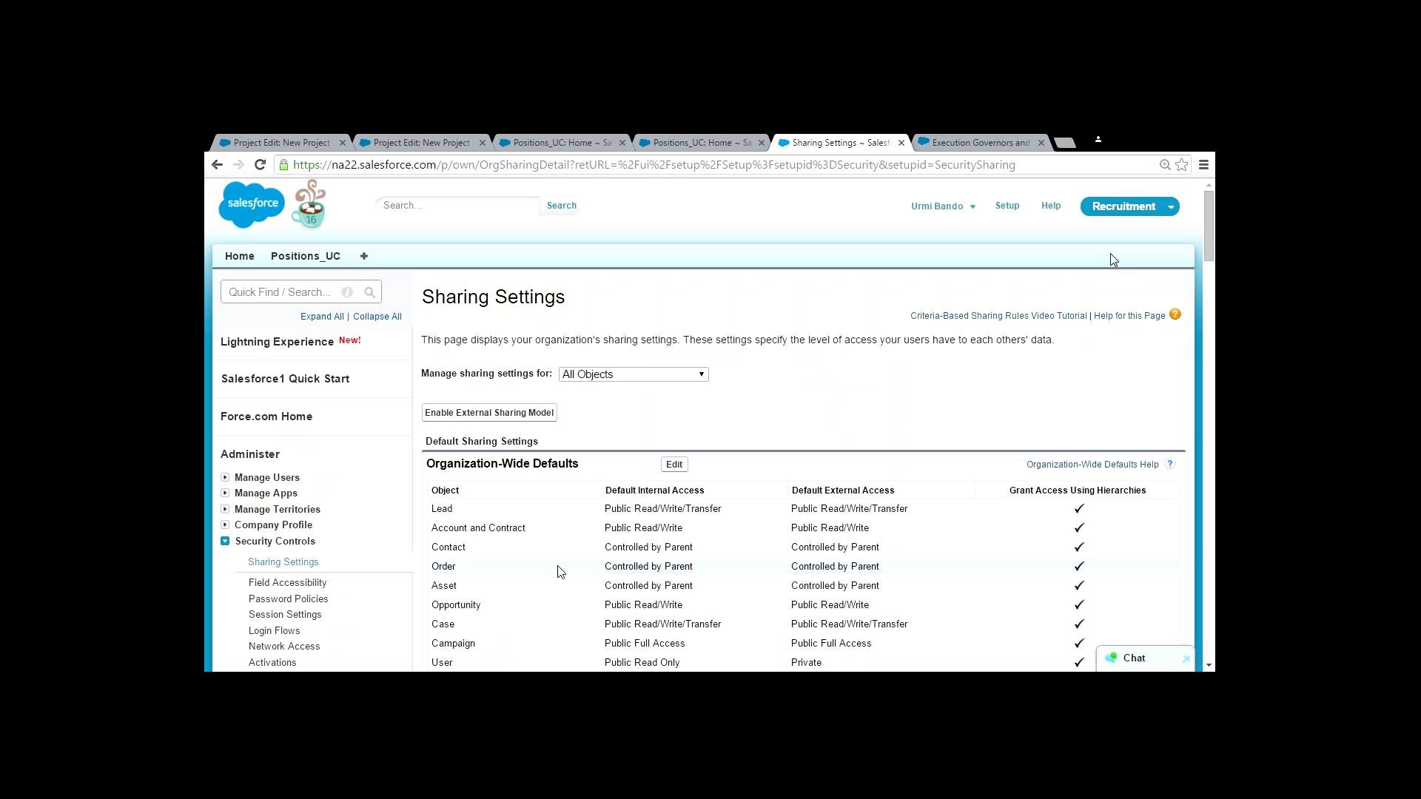
# Scroll past the Organization-Wide Defaults table to the empty Sharing Rules section
pyautogui.scroll(-1, 560, 572)
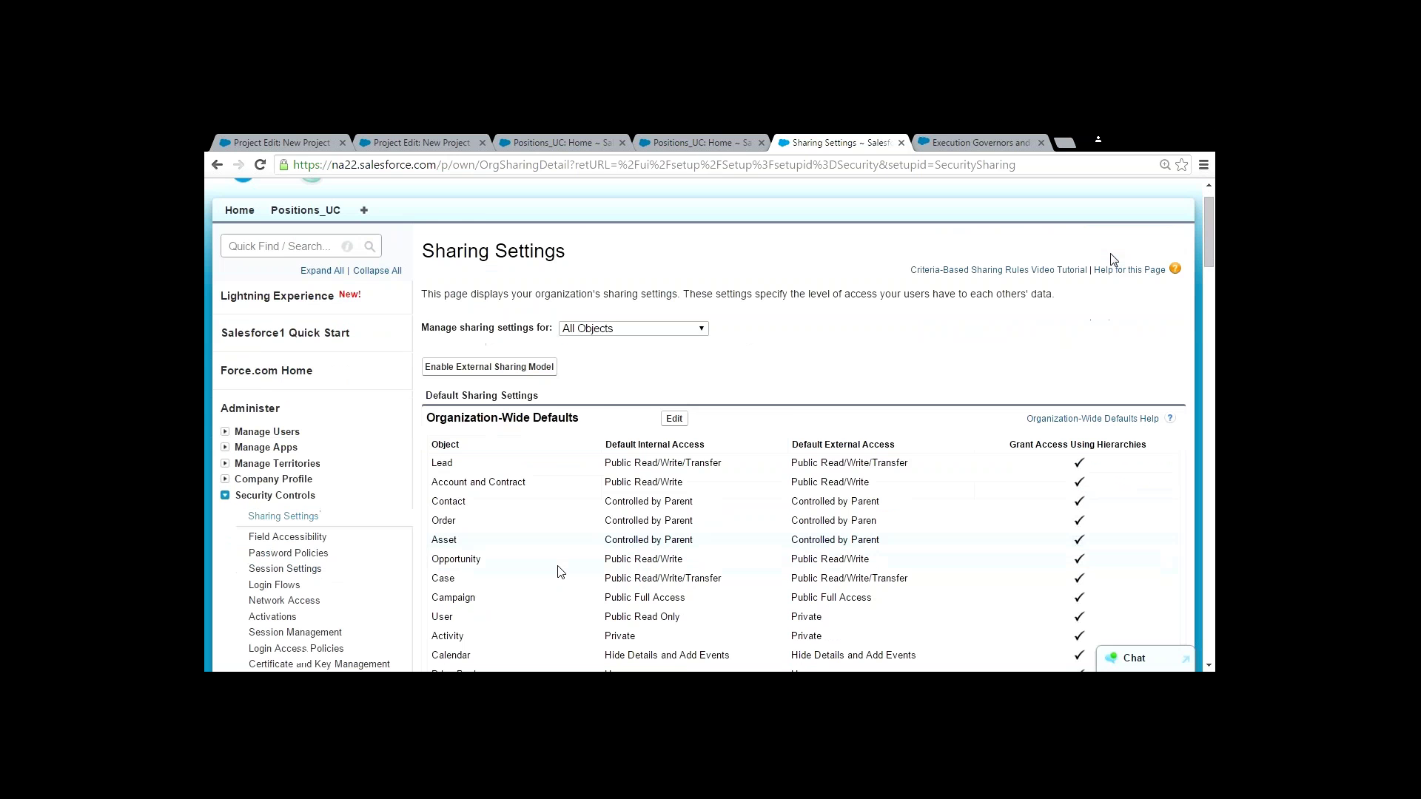
pyautogui.scroll(-1, 560, 572)
pyautogui.scroll(-4, 560, 572)
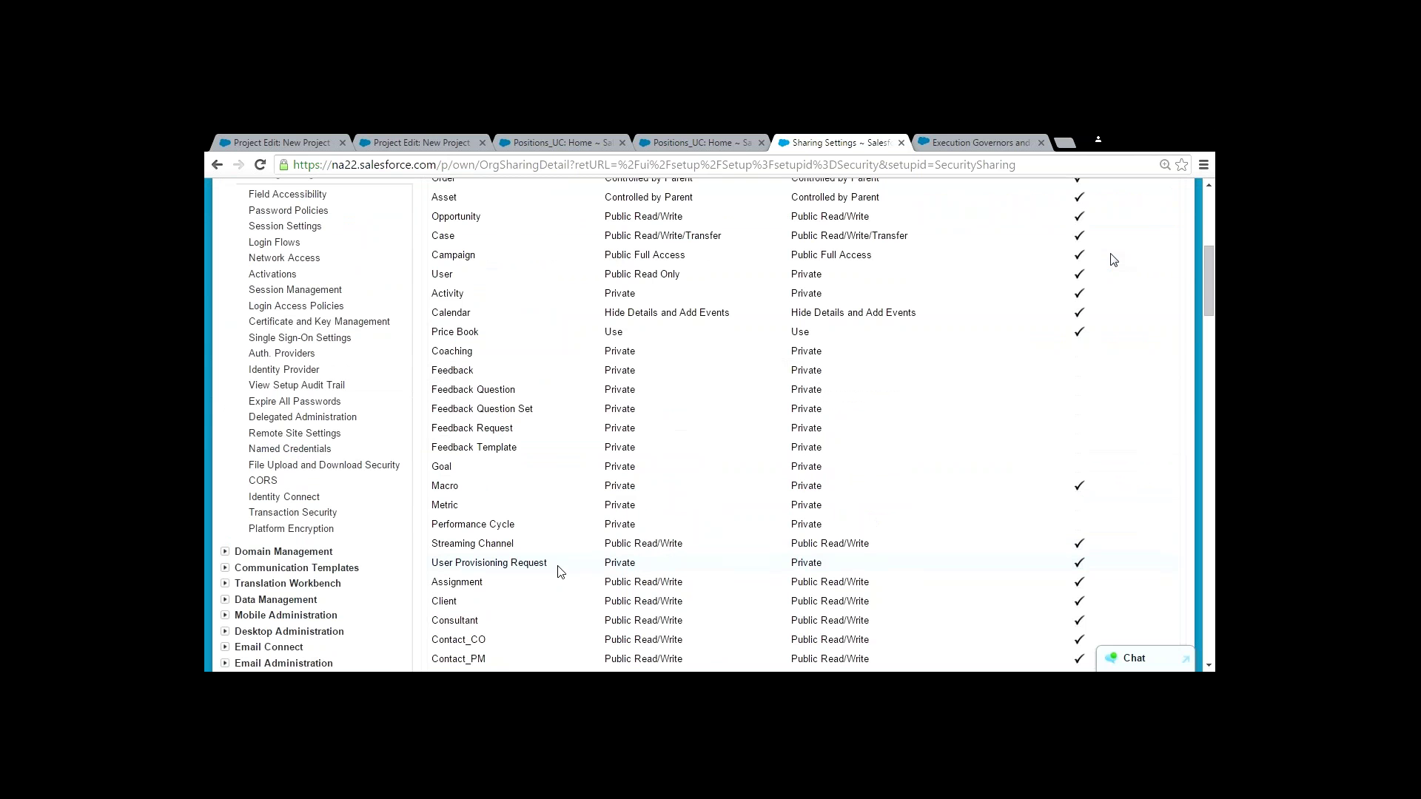
pyautogui.scroll(-1, 560, 572)
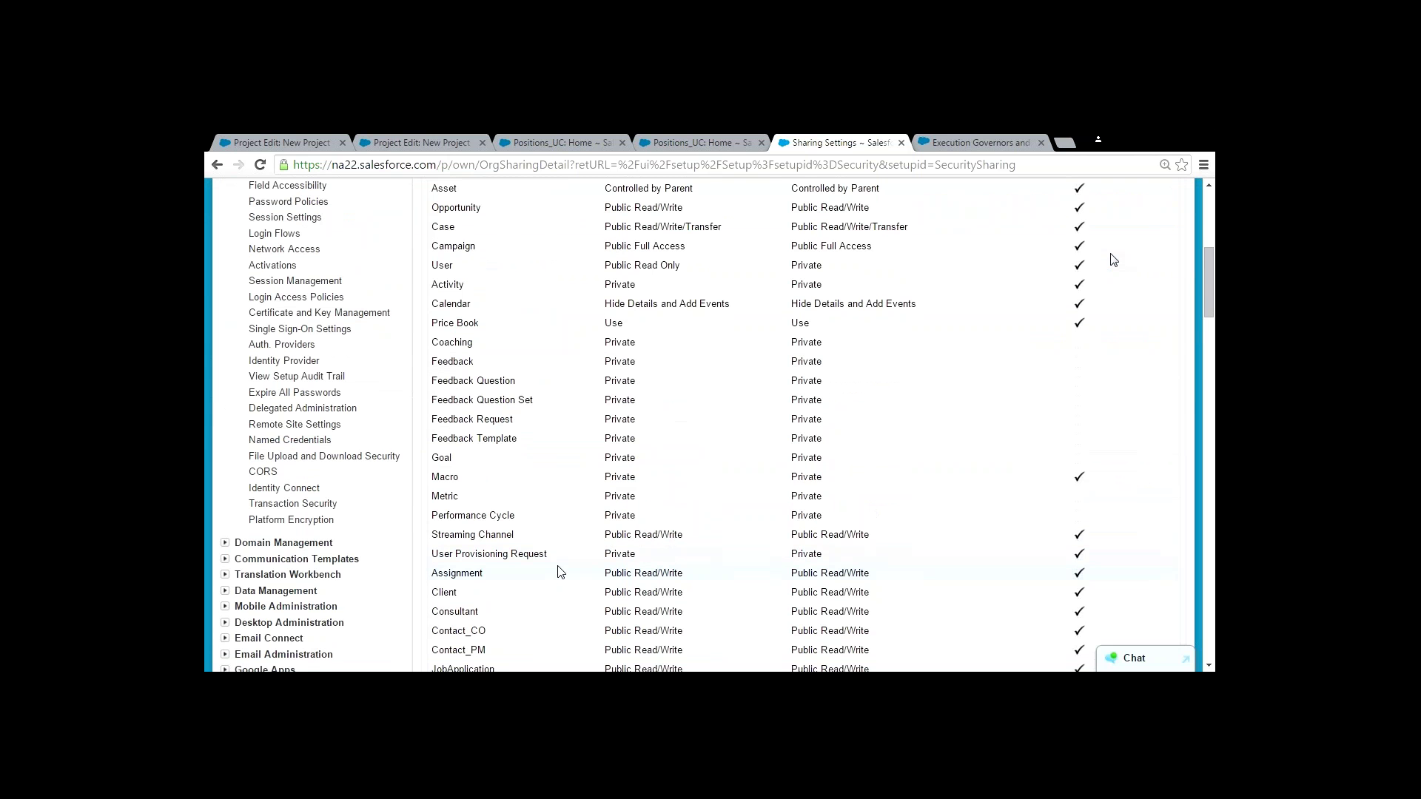
pyautogui.scroll(-5, 560, 572)
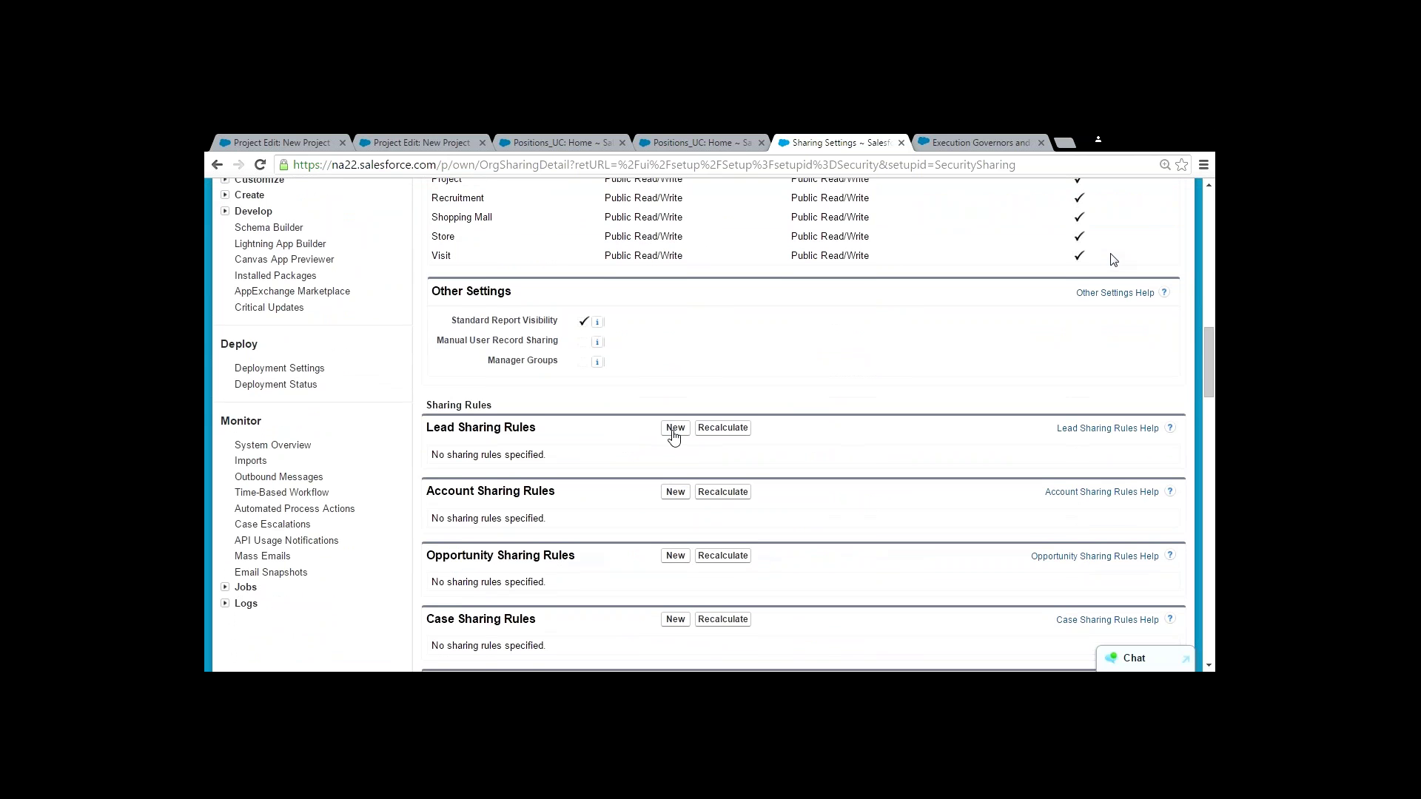
pyautogui.scroll(-1, 673, 437)
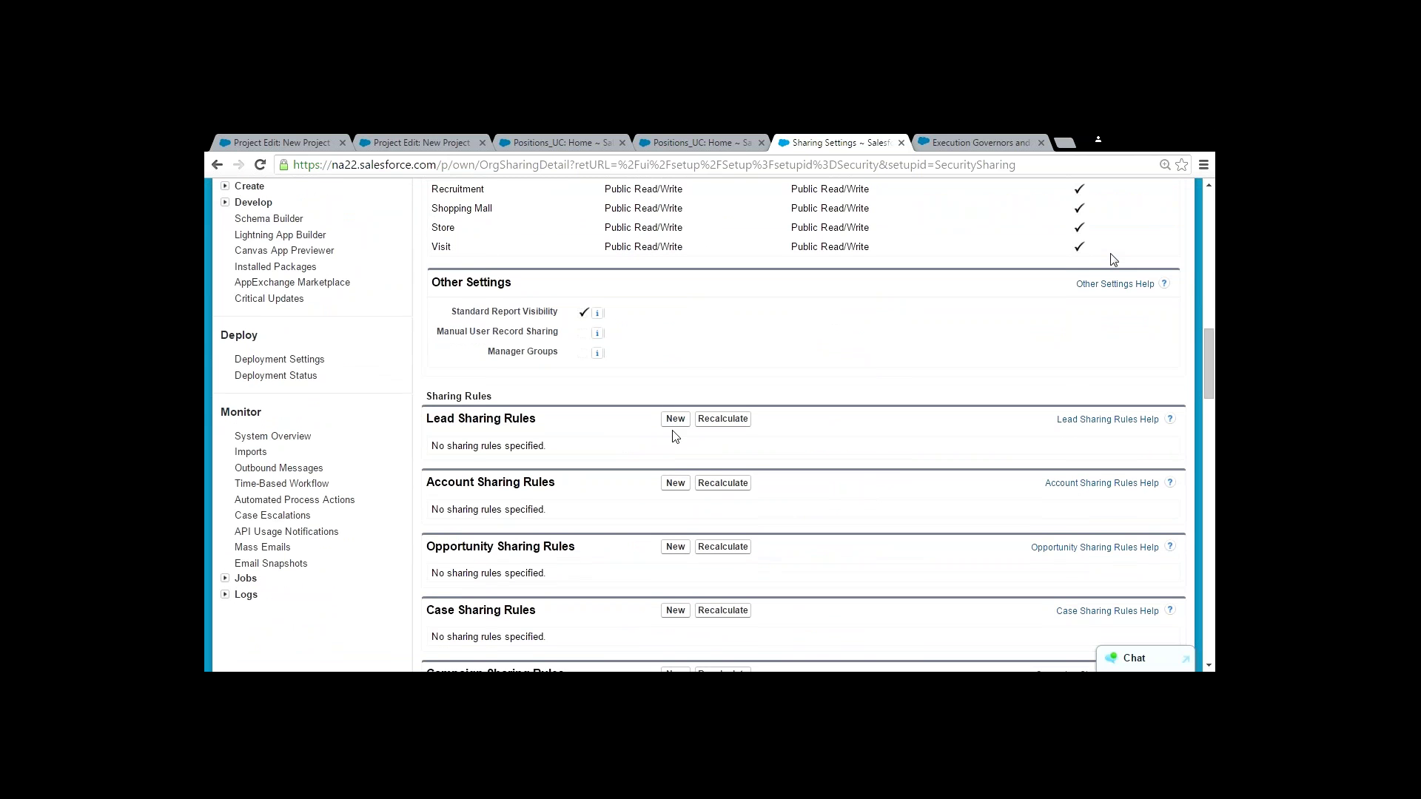
pyautogui.scroll(-1, 670, 435)
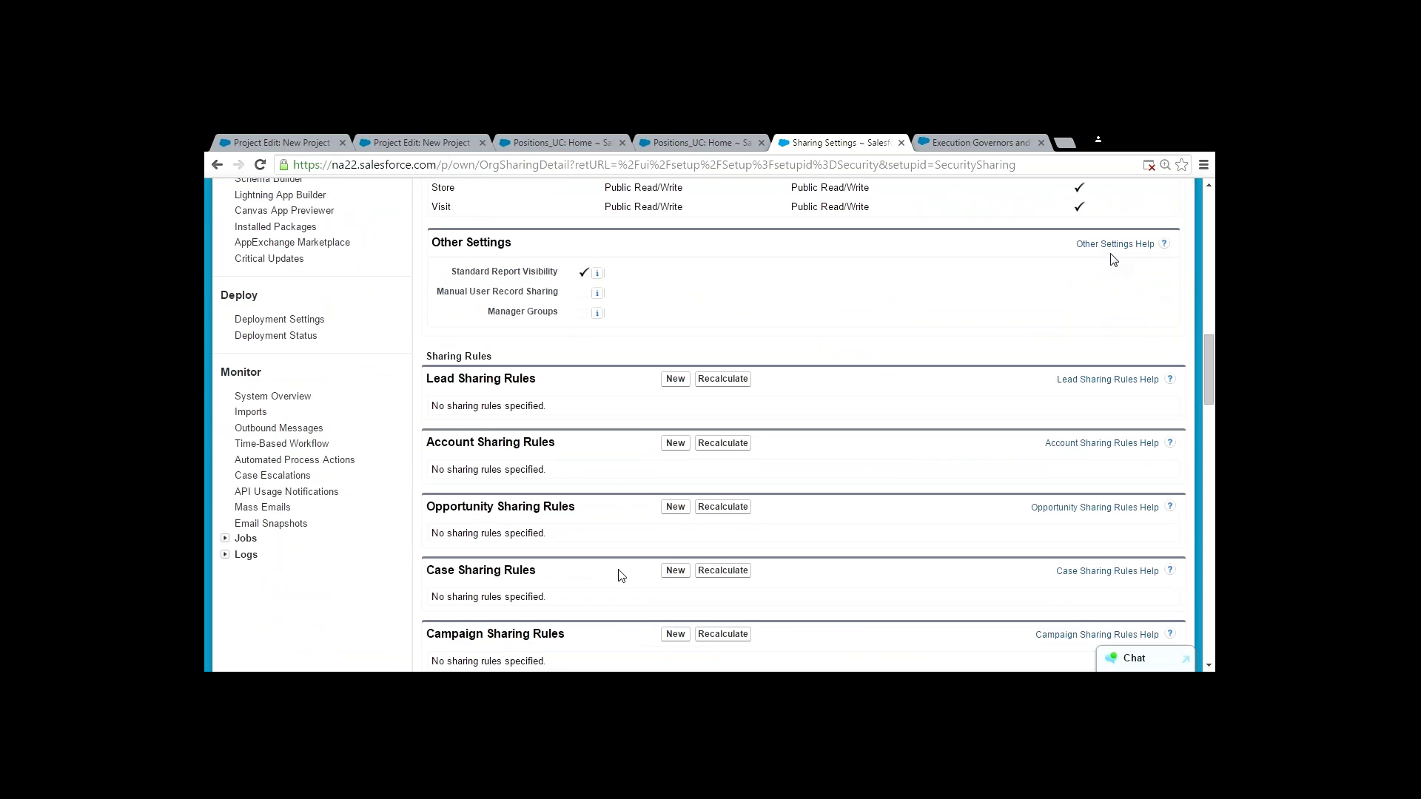
pyautogui.scroll(-1, 620, 576)
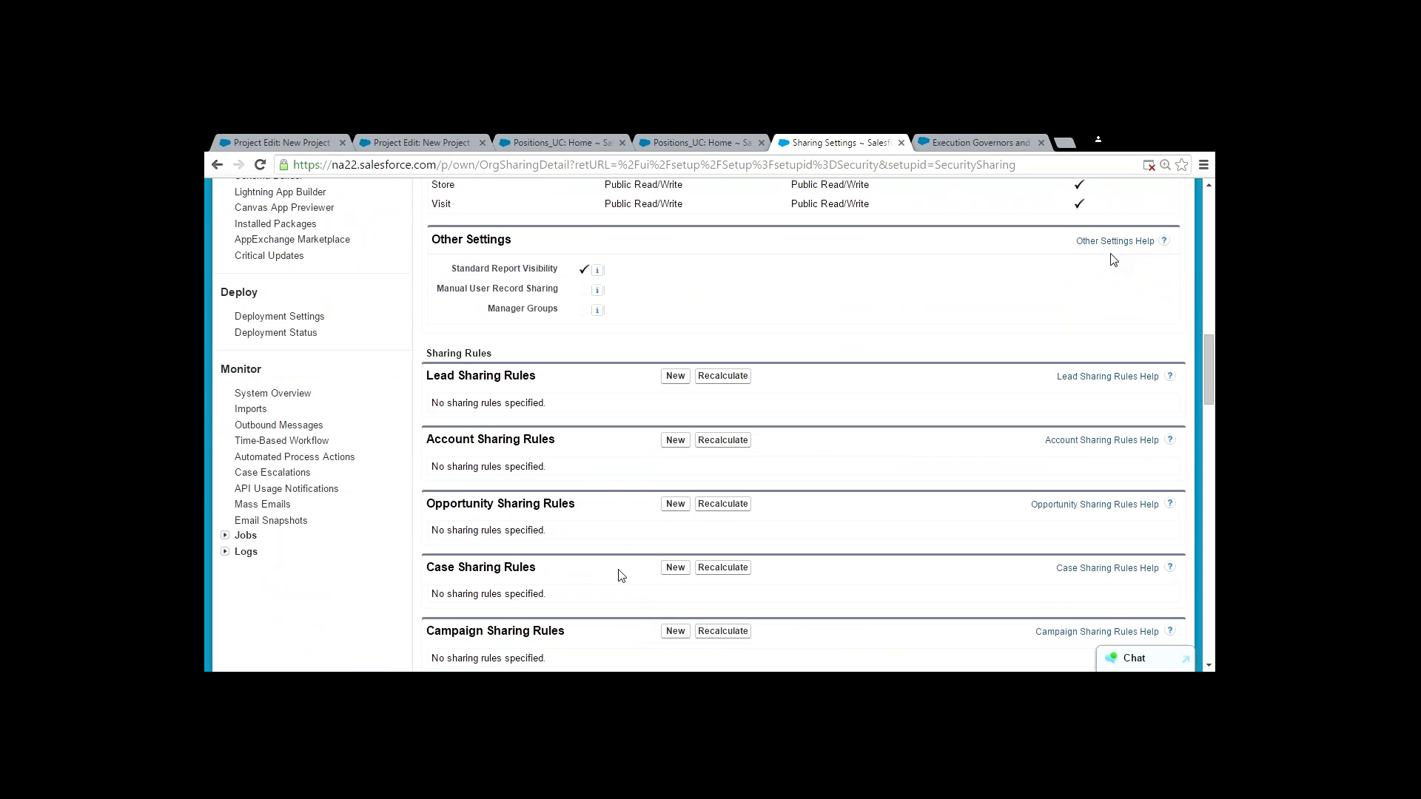
pyautogui.scroll(-1, 621, 576)
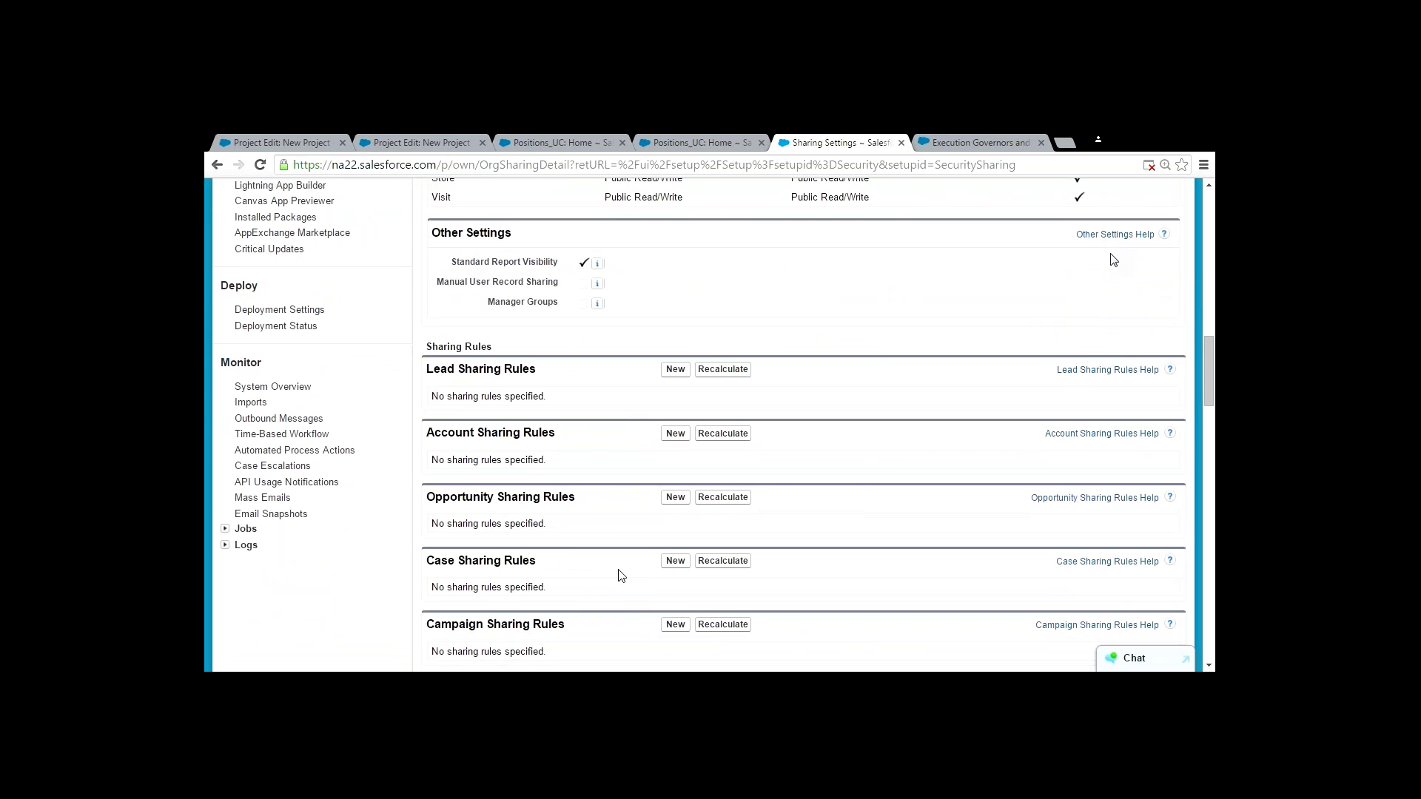
pyautogui.scroll(-1, 621, 575)
pyautogui.scroll(-2, 570, 590)
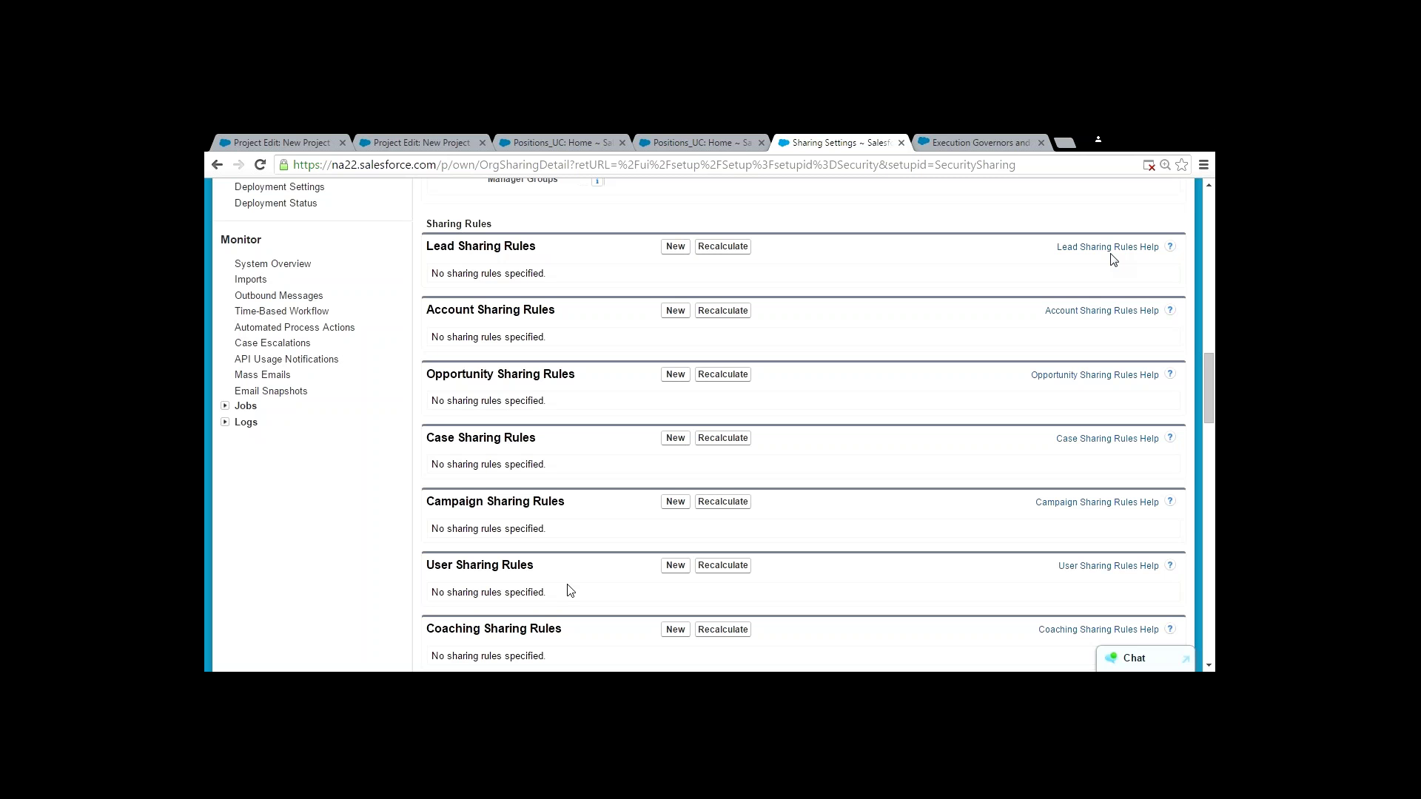
# Choose New beside Lead Sharing Rules to begin a new Lead sharing rule
pyautogui.click(675, 248)
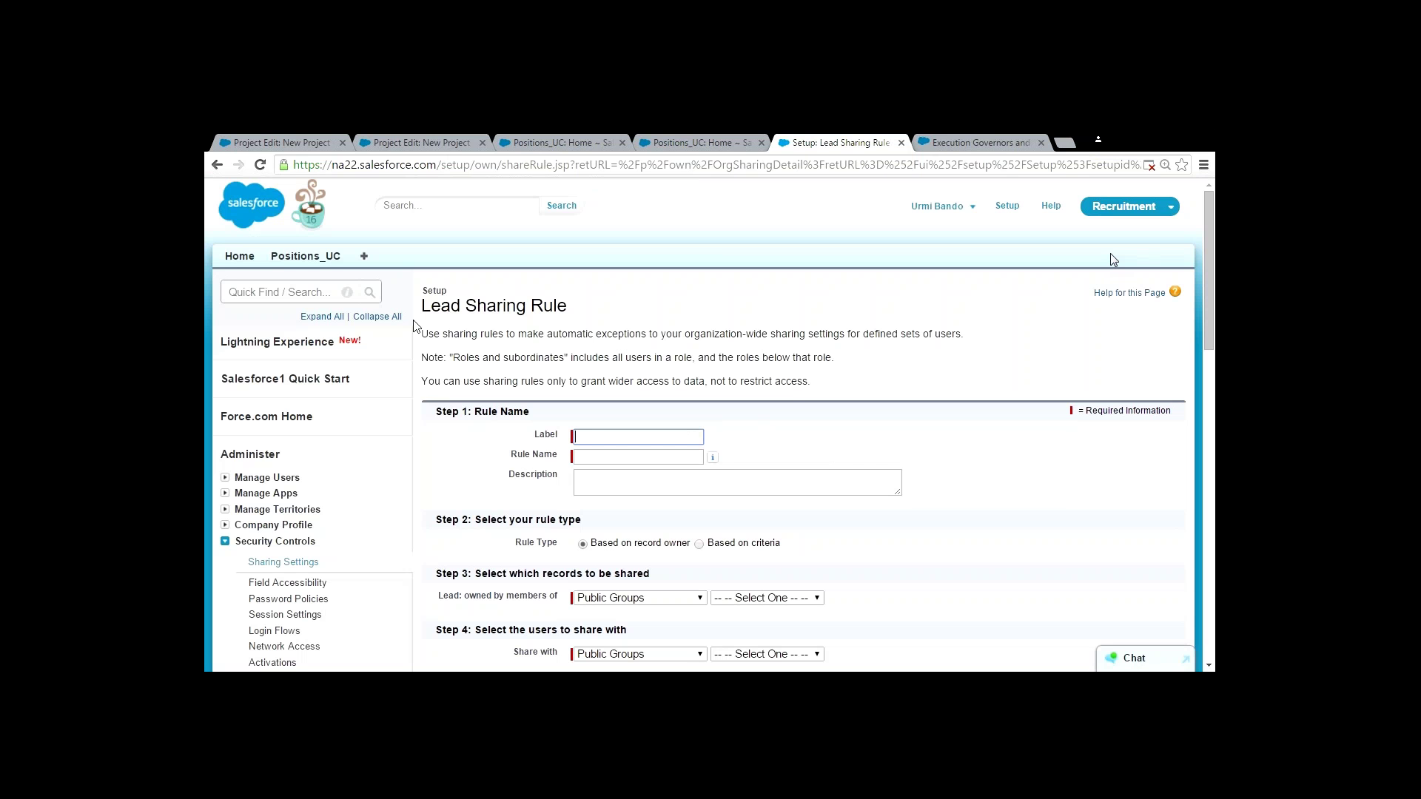
# Read the sharing rule introductory notes, then place the cursor in the Label field
pyautogui.moveTo(423, 333); pyautogui.dragTo(842, 390)
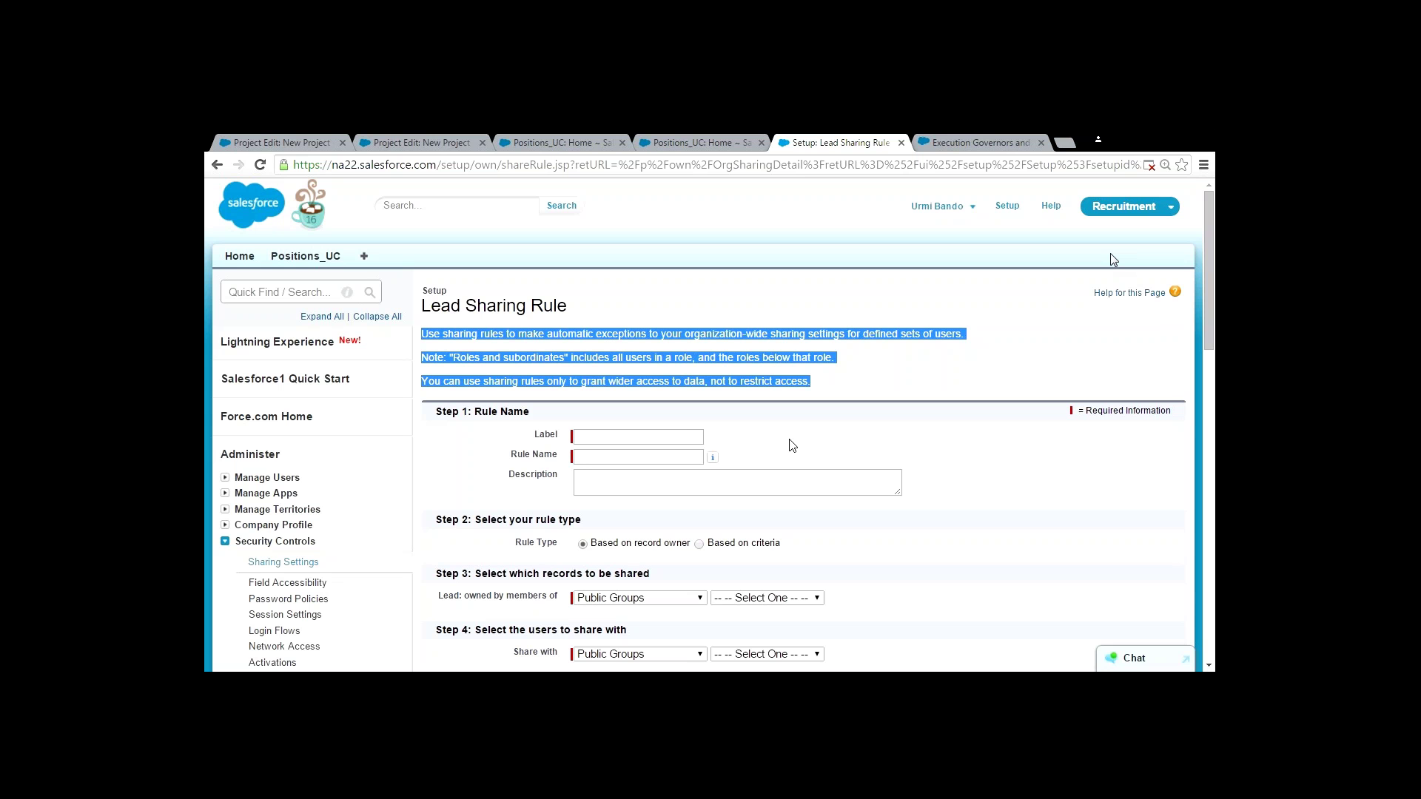
pyautogui.click(674, 438)
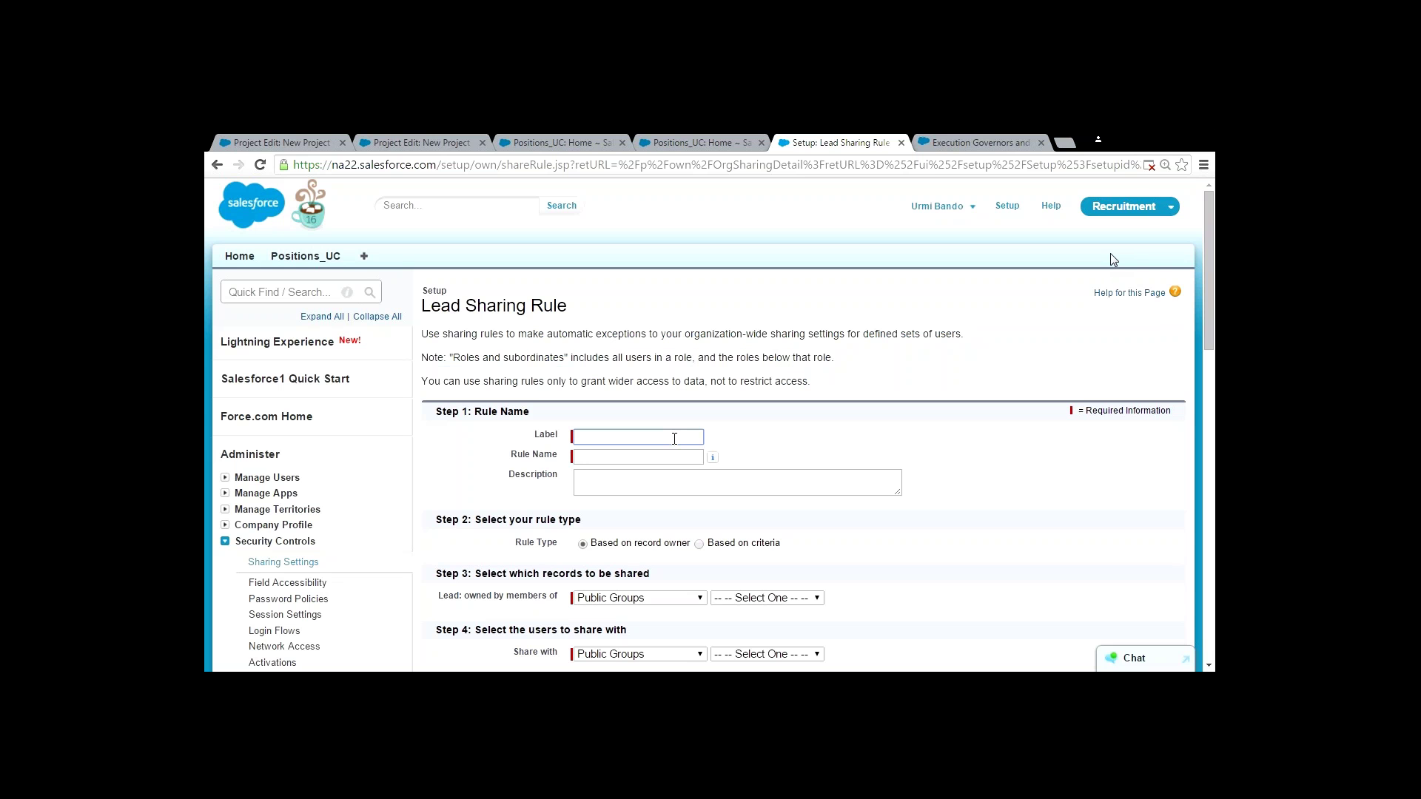
# Enter S1 as the Label so the Rule Name auto-fills as S1
pyautogui.write('OWD T')
pyautogui.press('BackSpace')
pyautogui.press('BackSpace')
pyautogui.press('BackSpace')
pyautogui.press('BackSpace')
pyautogui.press('BackSpace')
pyautogui.write('S1')
pyautogui.press('Tab')
pyautogui.scroll(-1, 881, 530)
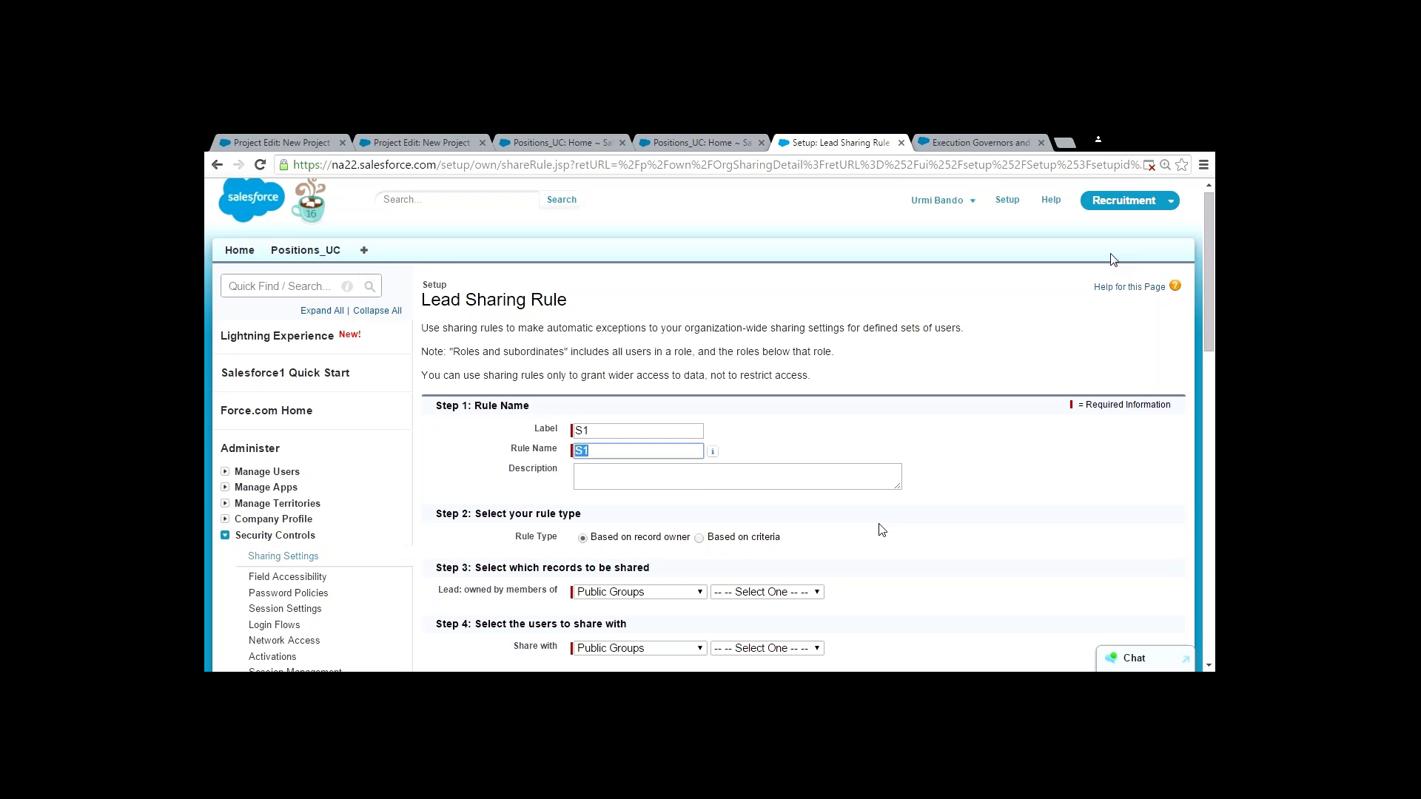
pyautogui.scroll(-1, 881, 530)
pyautogui.scroll(-1, 881, 530)
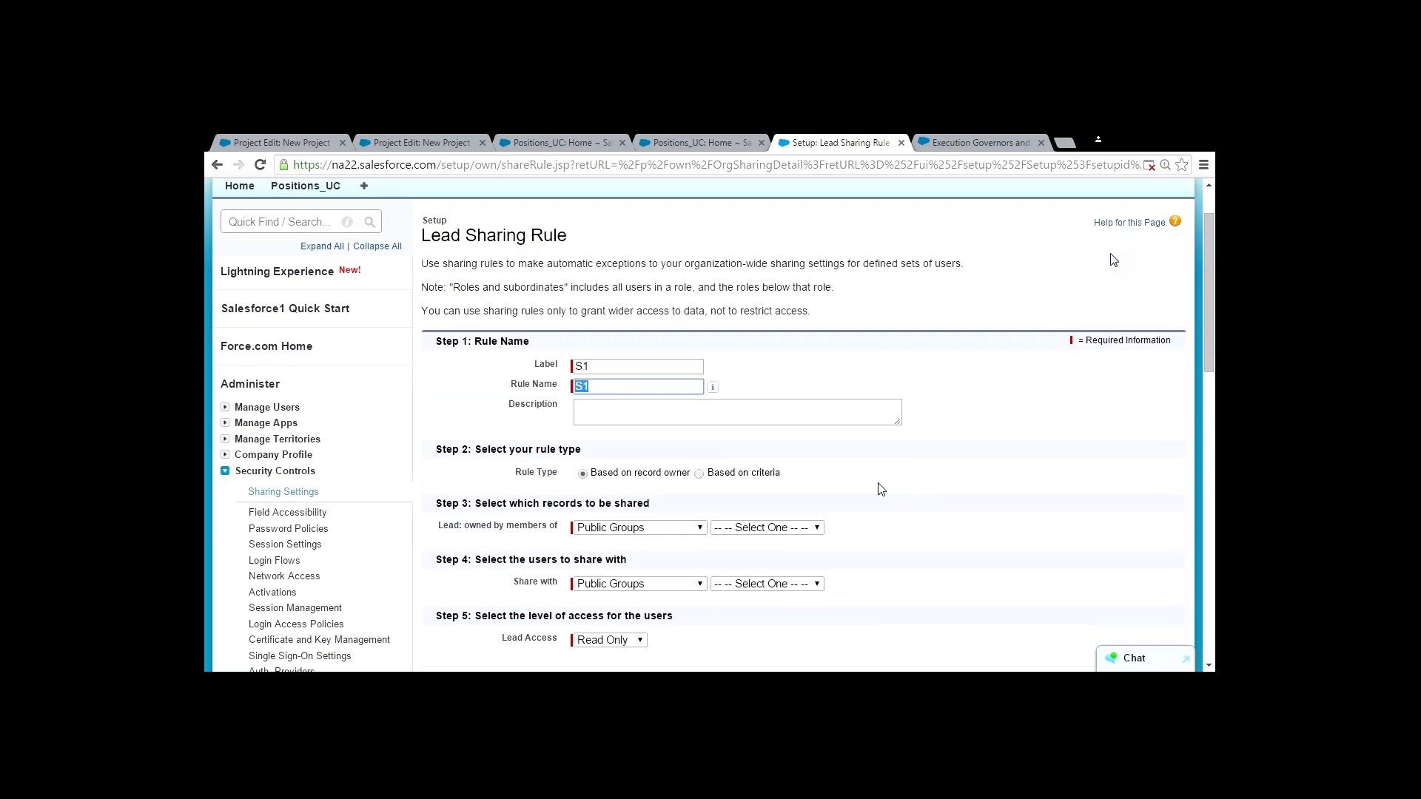
pyautogui.scroll(-1, 881, 490)
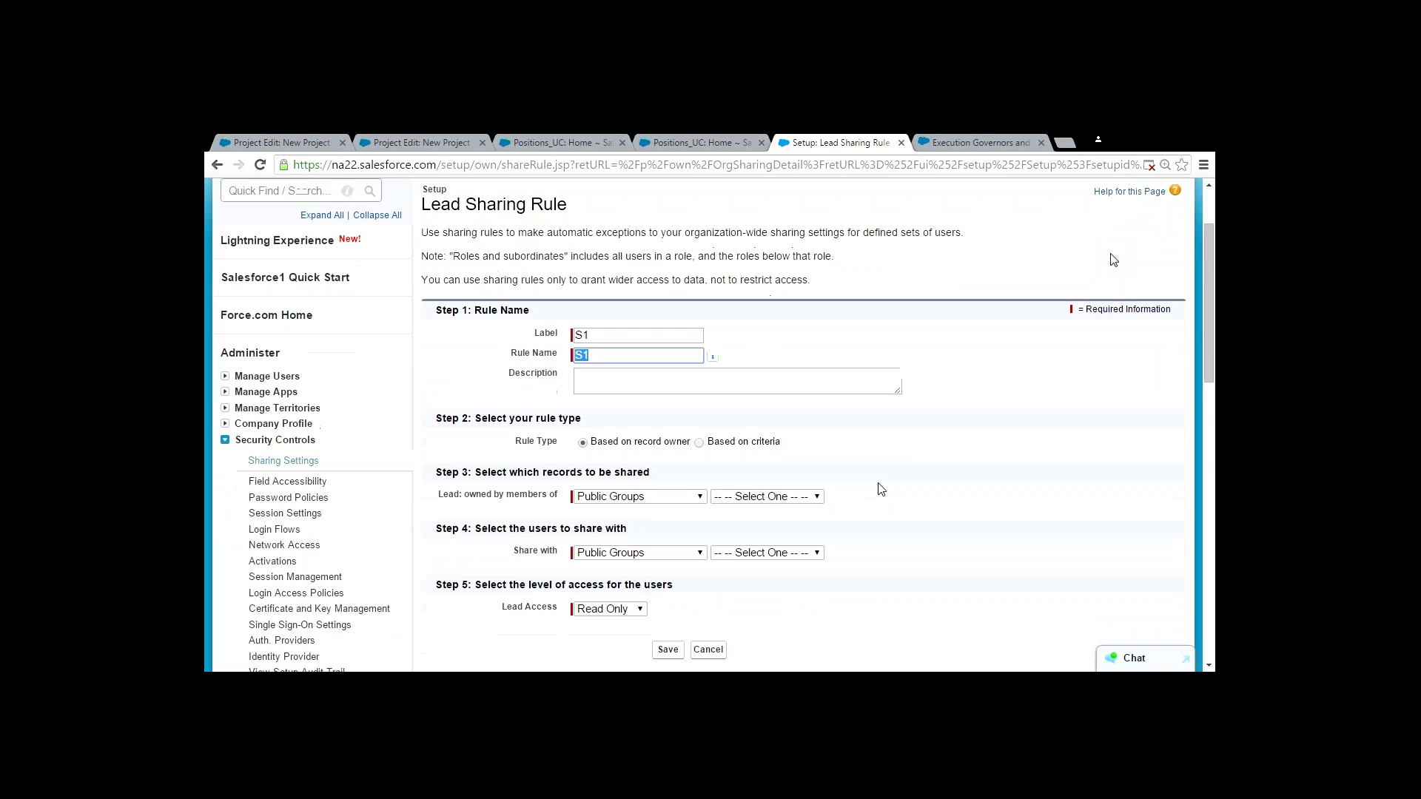
pyautogui.scroll(-3, 881, 489)
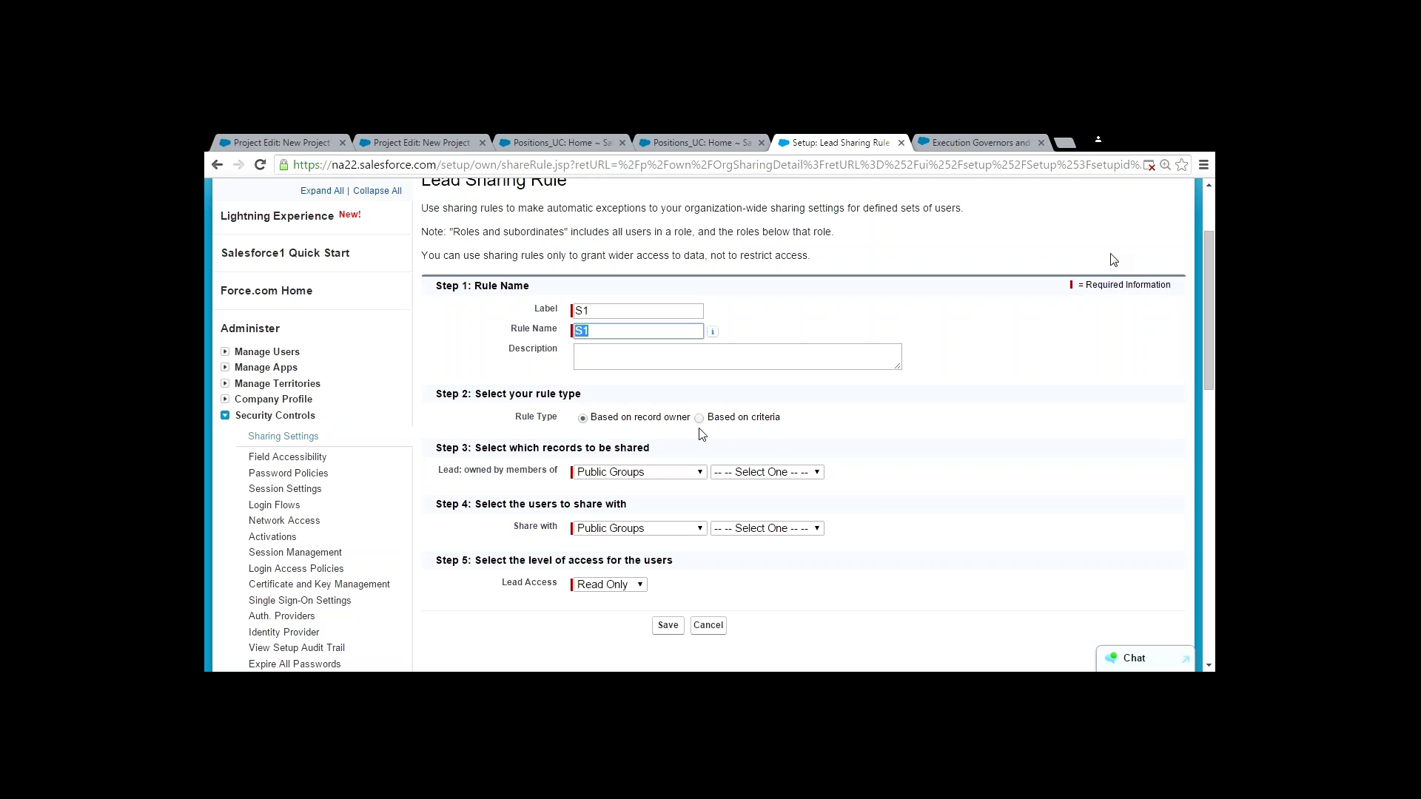
pyautogui.click(698, 472)
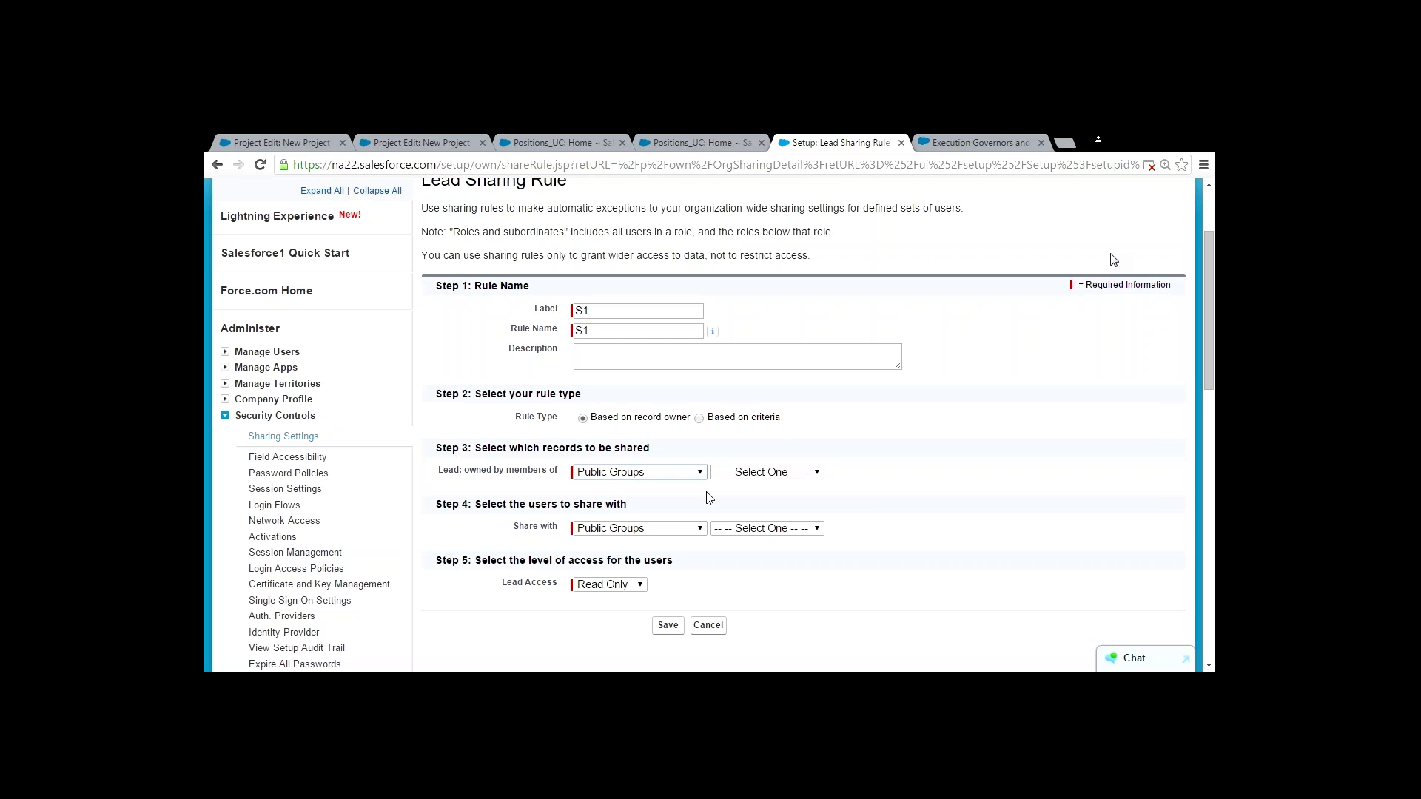
pyautogui.scroll(-1, 709, 498)
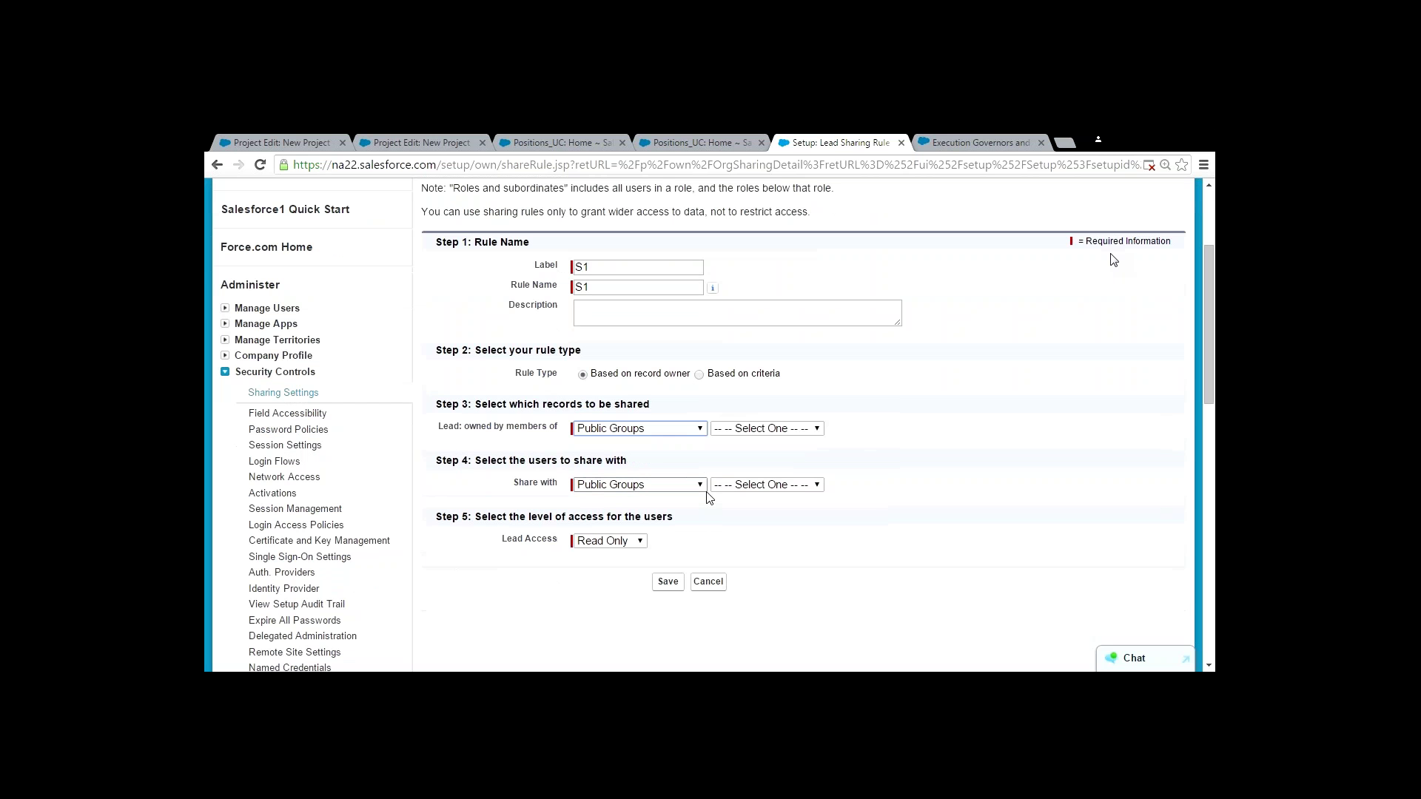
pyautogui.scroll(-1, 709, 498)
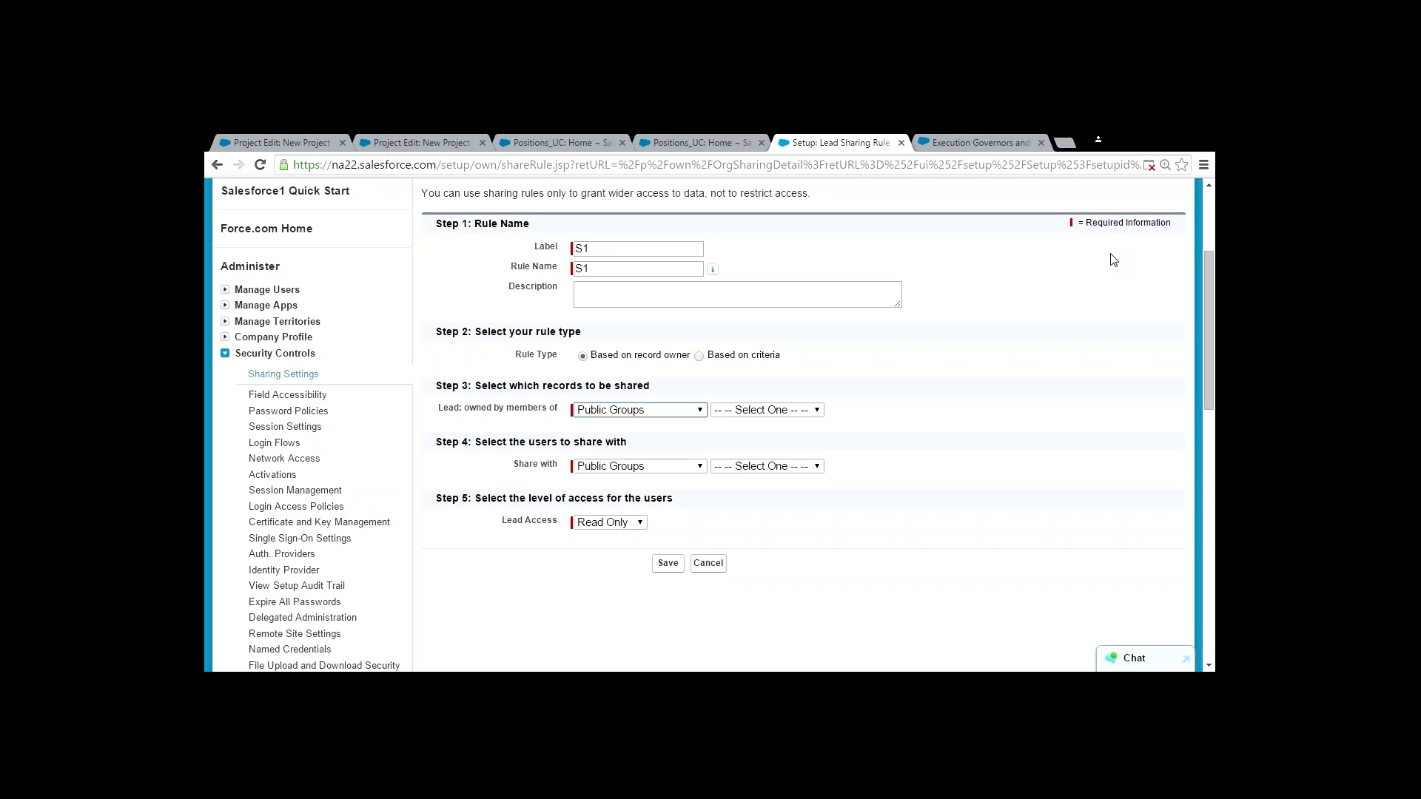
pyautogui.click(699, 411)
pyautogui.click(816, 412)
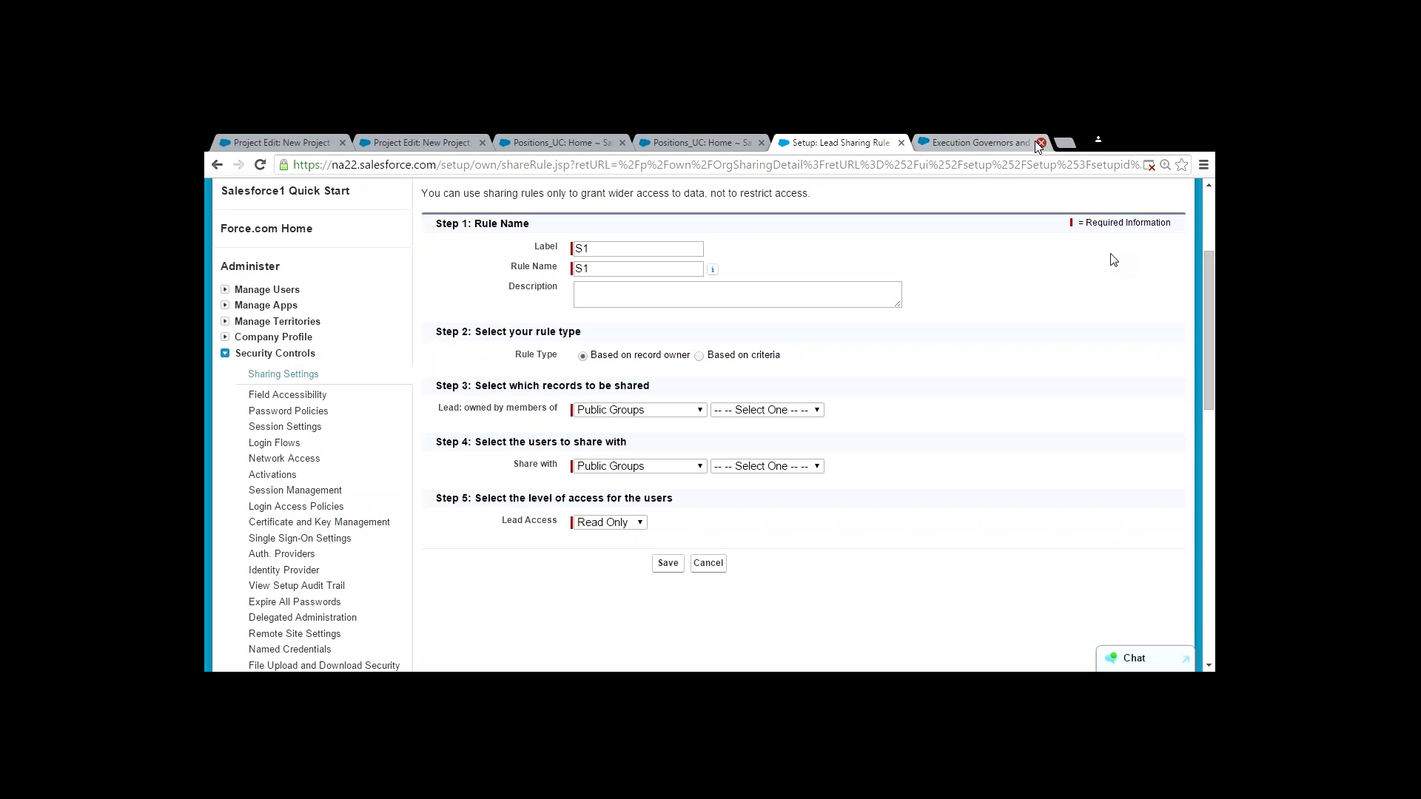
# Close the Execution Governors, Positions_UC and New Project edit browser tabs
pyautogui.click(762, 142)
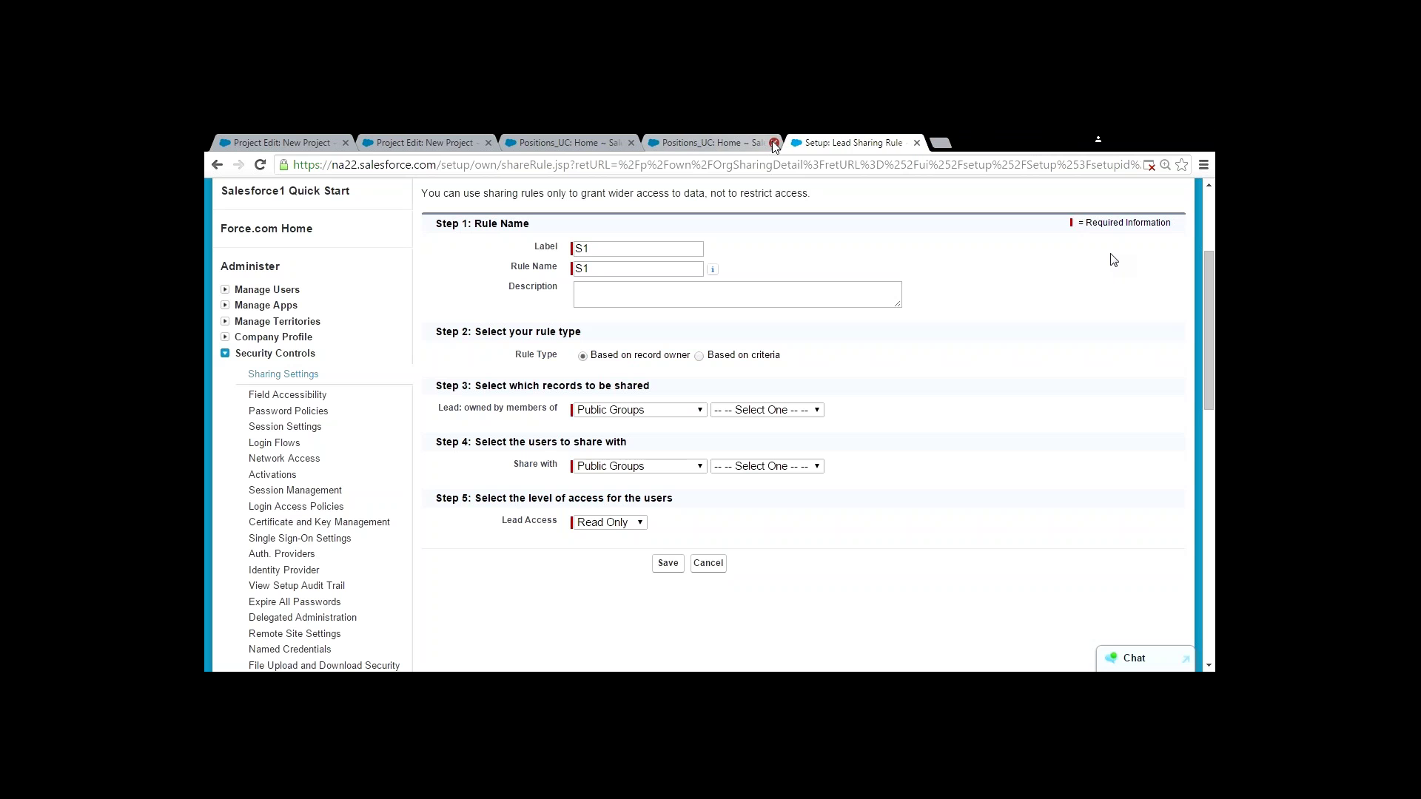
pyautogui.click(901, 143)
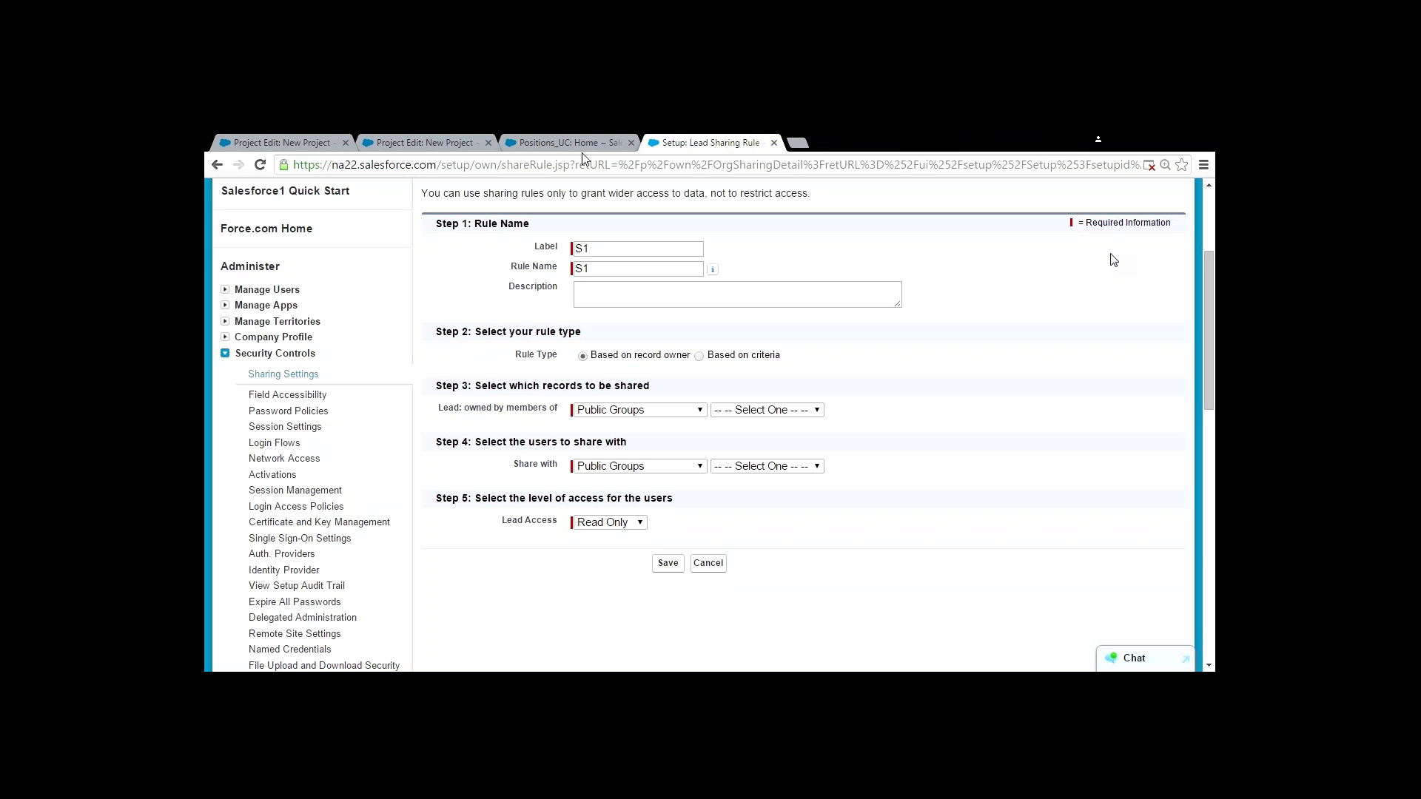
pyautogui.click(630, 143)
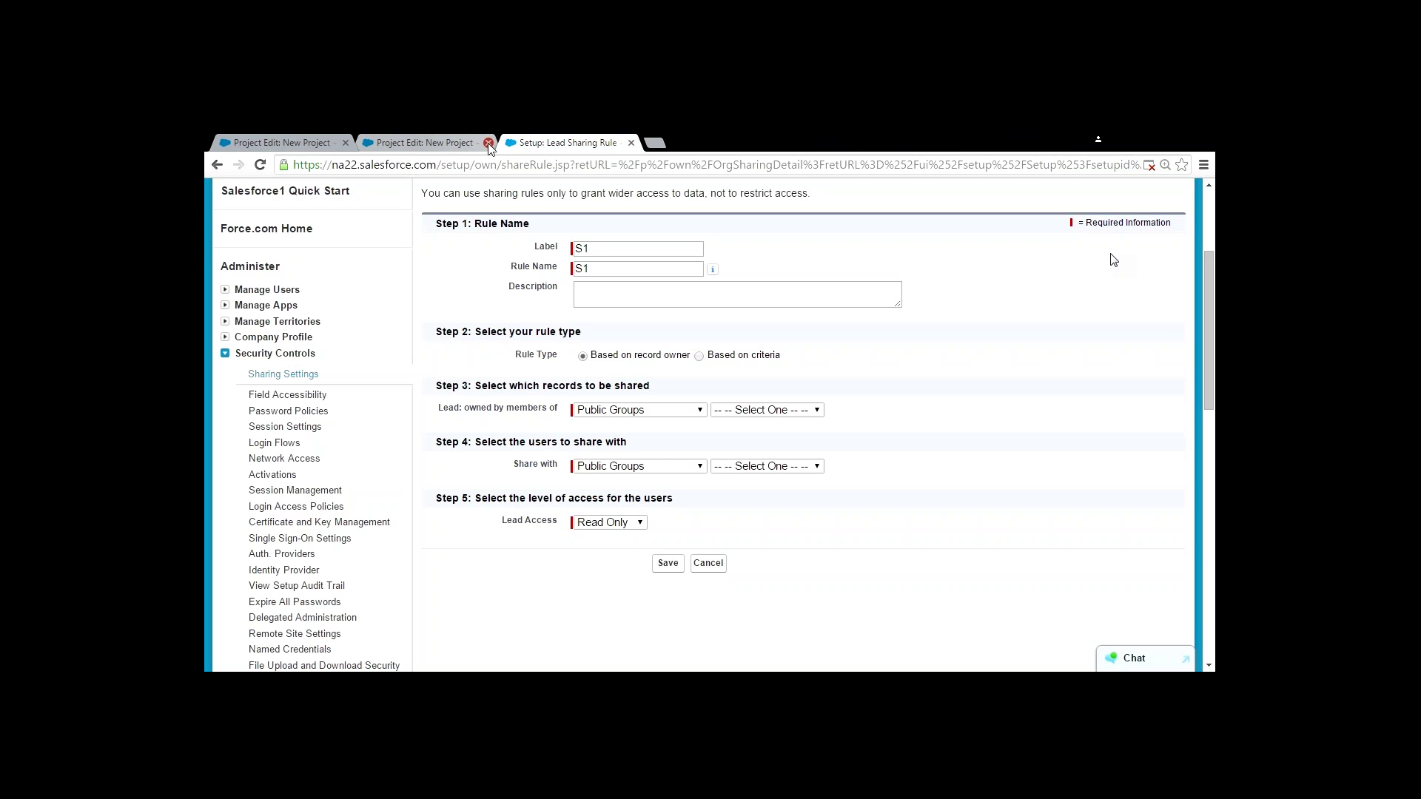
pyautogui.click(488, 143)
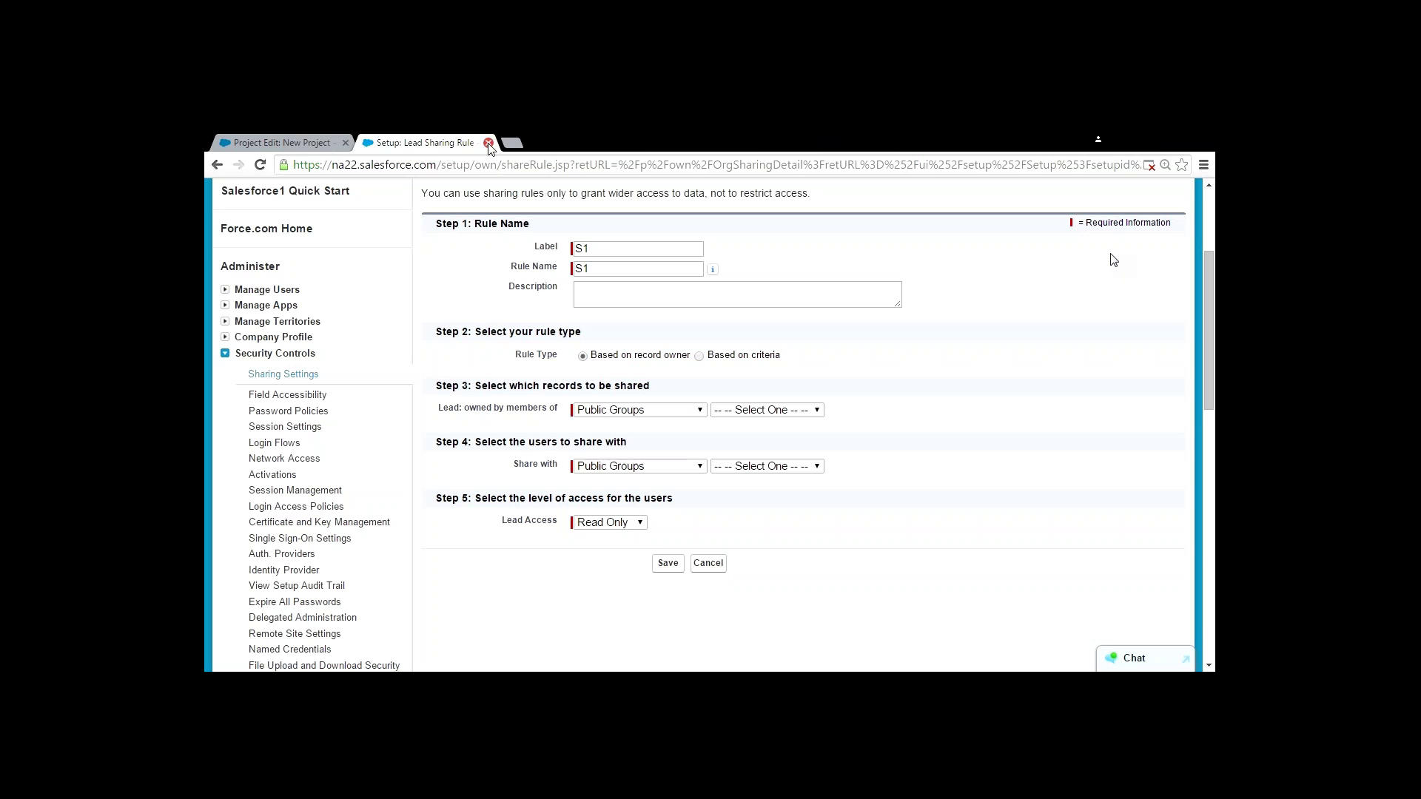
pyautogui.click(344, 144)
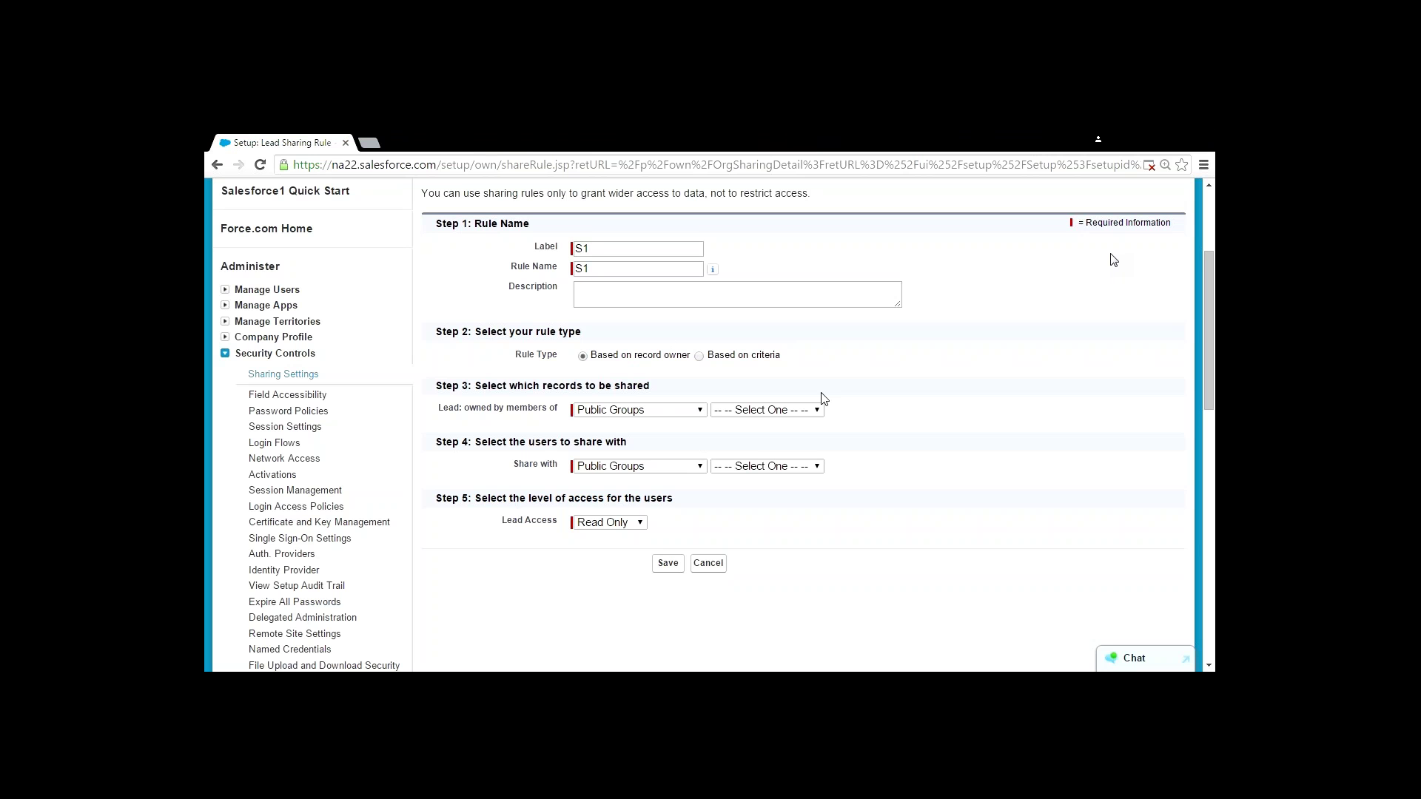
# Set 'Lead: owned by members of' to Roles with CFO selected
pyautogui.scroll(1, 823, 399)
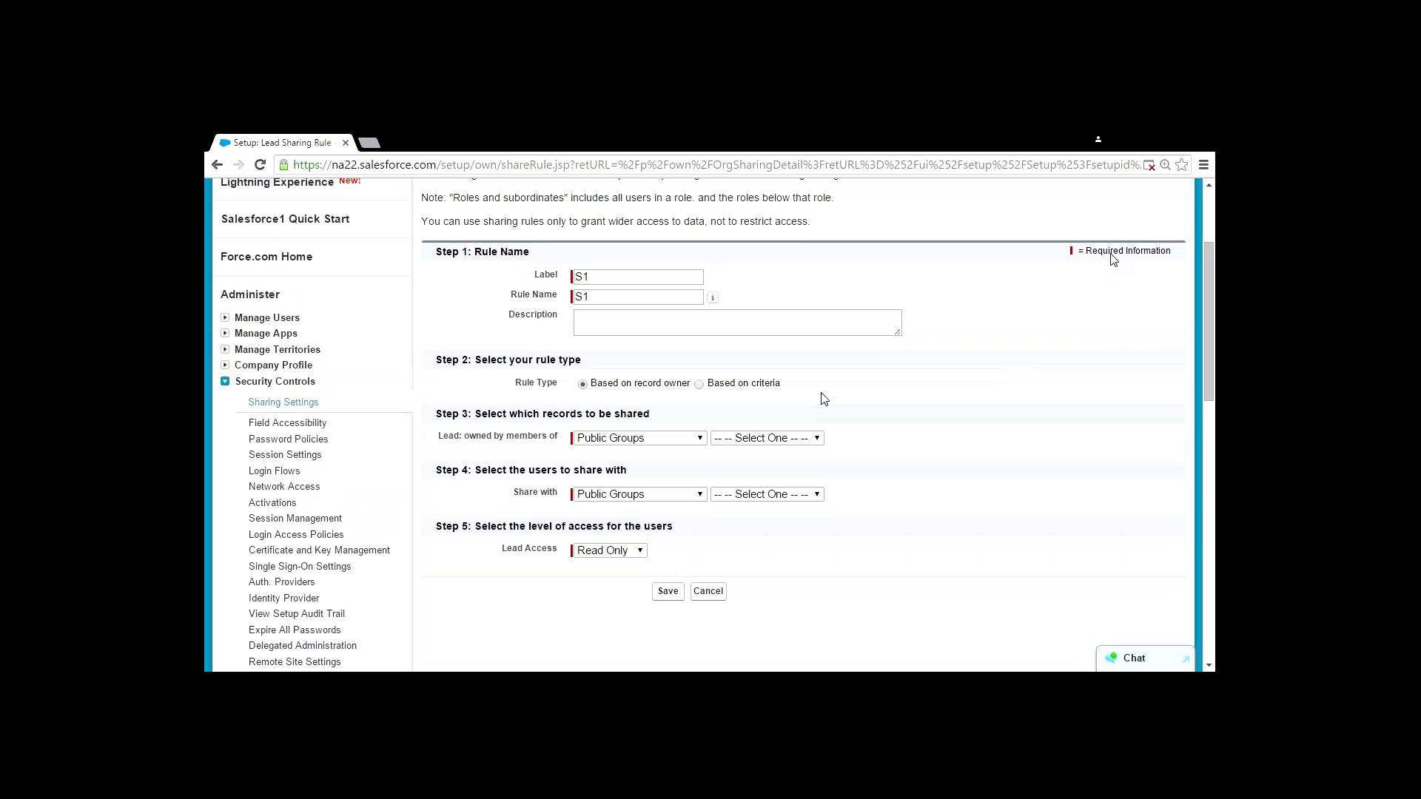
pyautogui.press('Down')
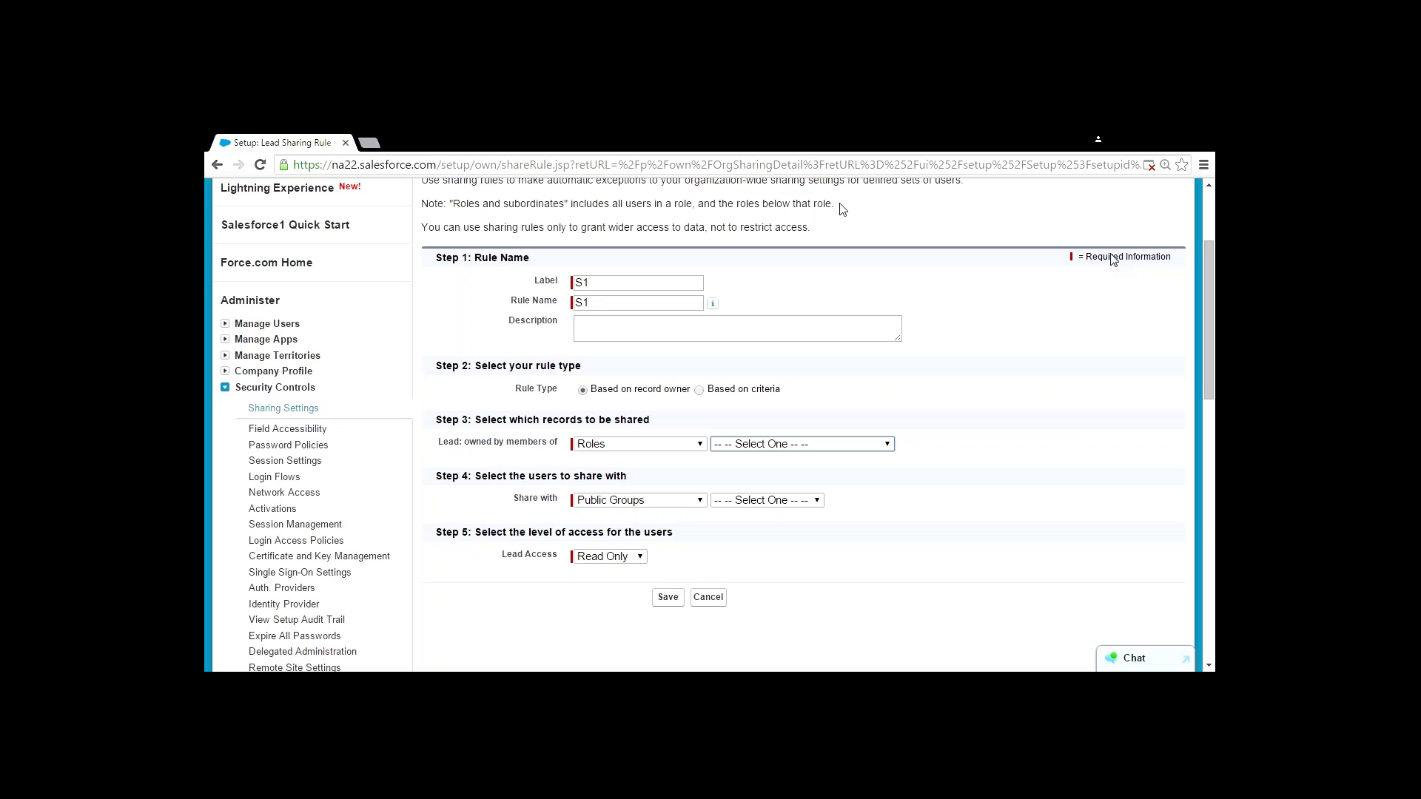
pyautogui.press('Down')
pyautogui.press('Tab')
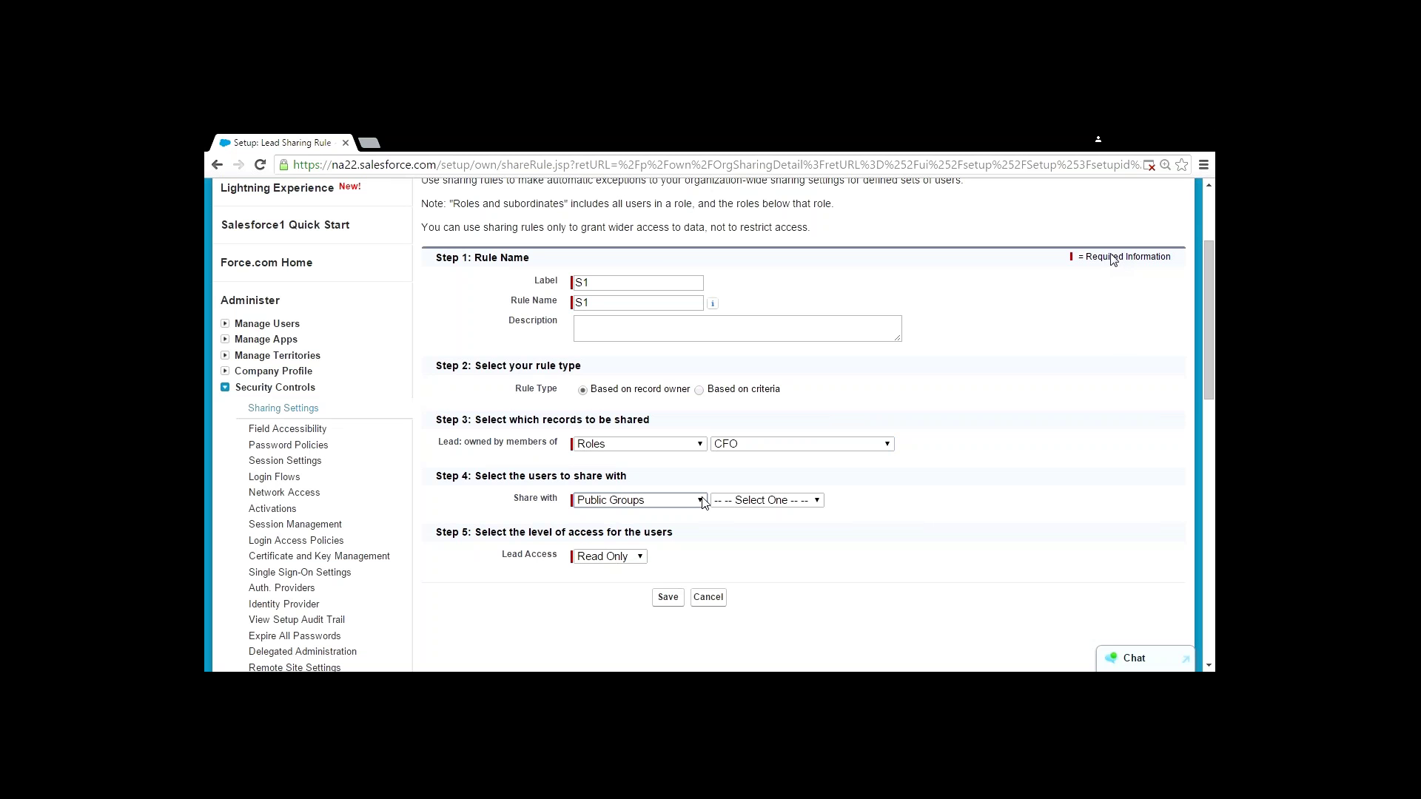
# Set 'Share with' to Roles and select COO as the target role
pyautogui.click(675, 535)
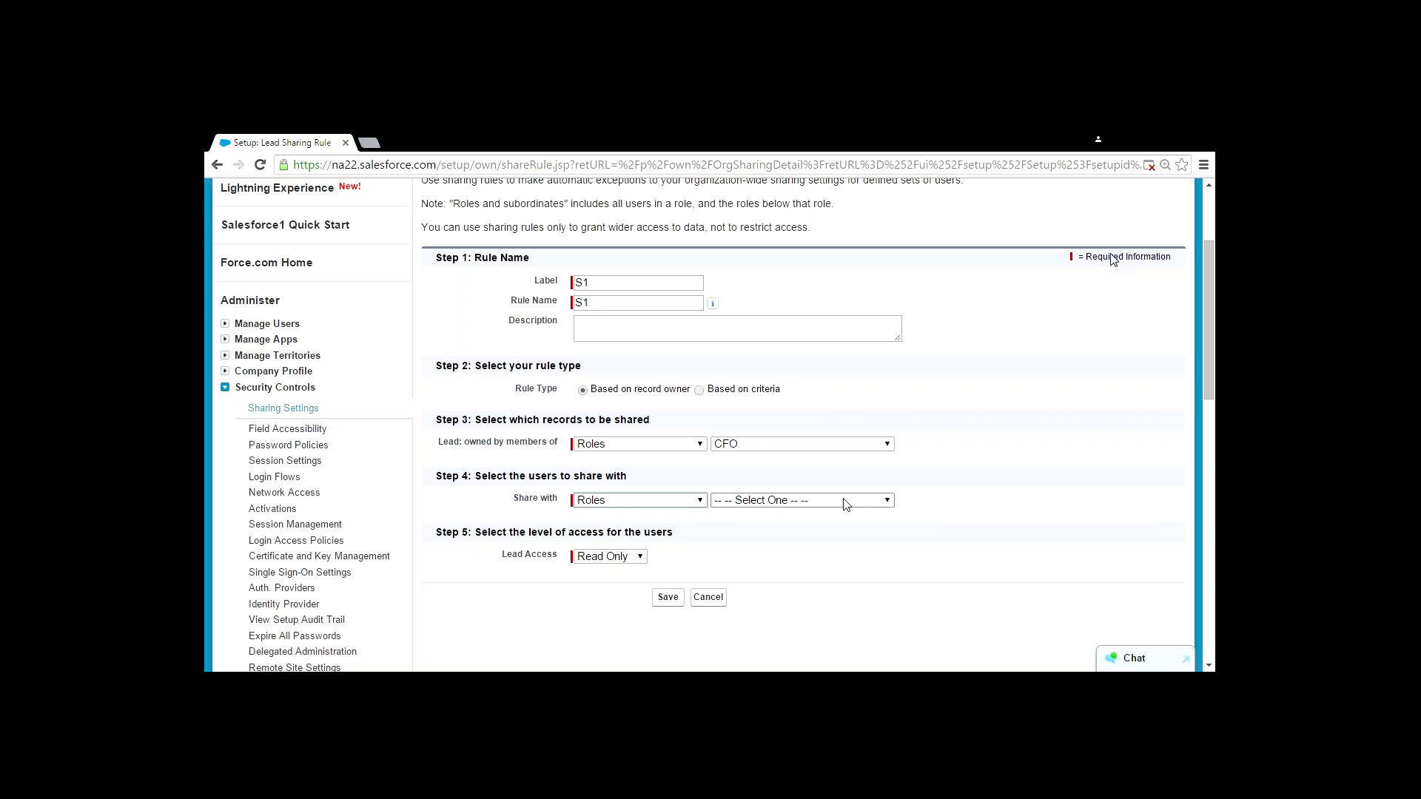
pyautogui.click(889, 503)
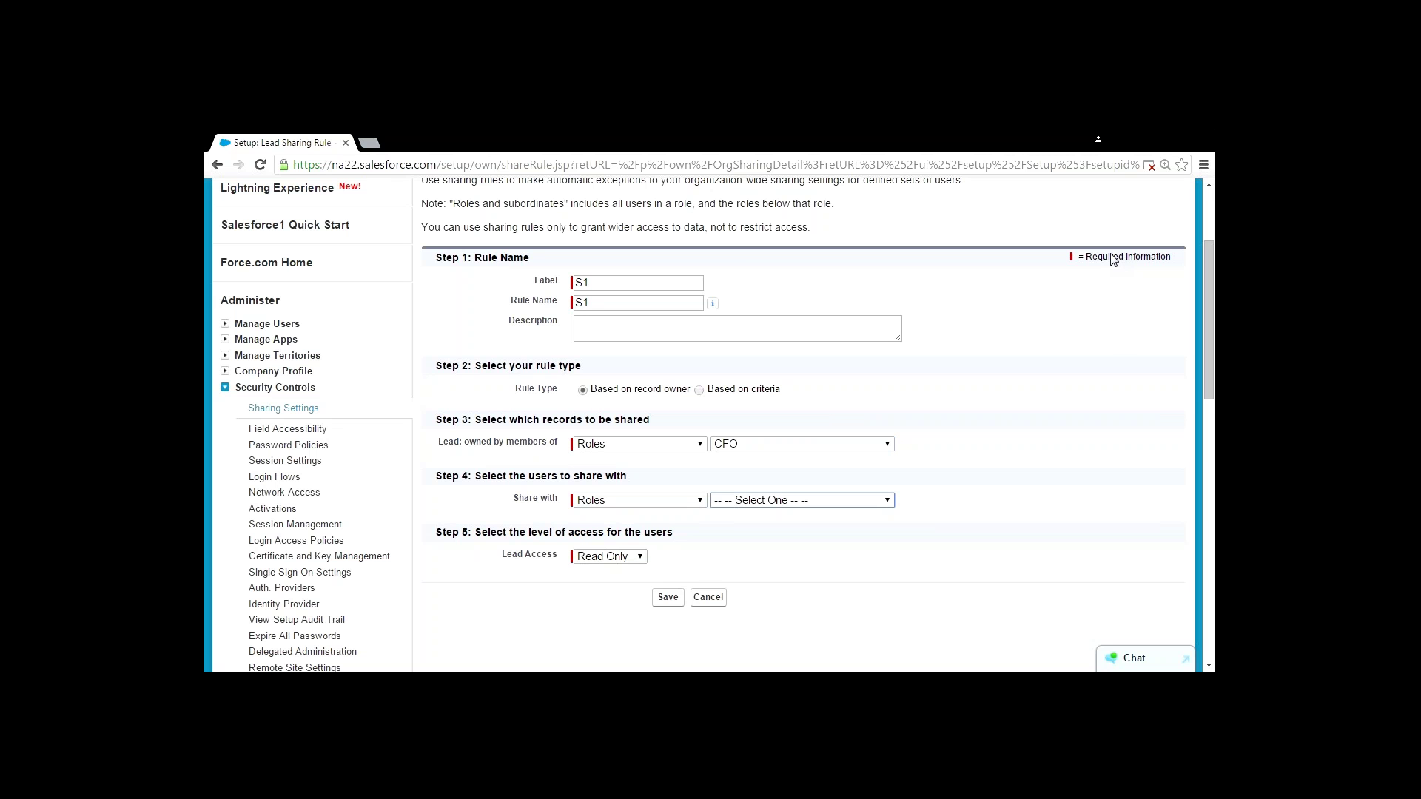
pyautogui.click(836, 275)
pyautogui.scroll(-2, 825, 577)
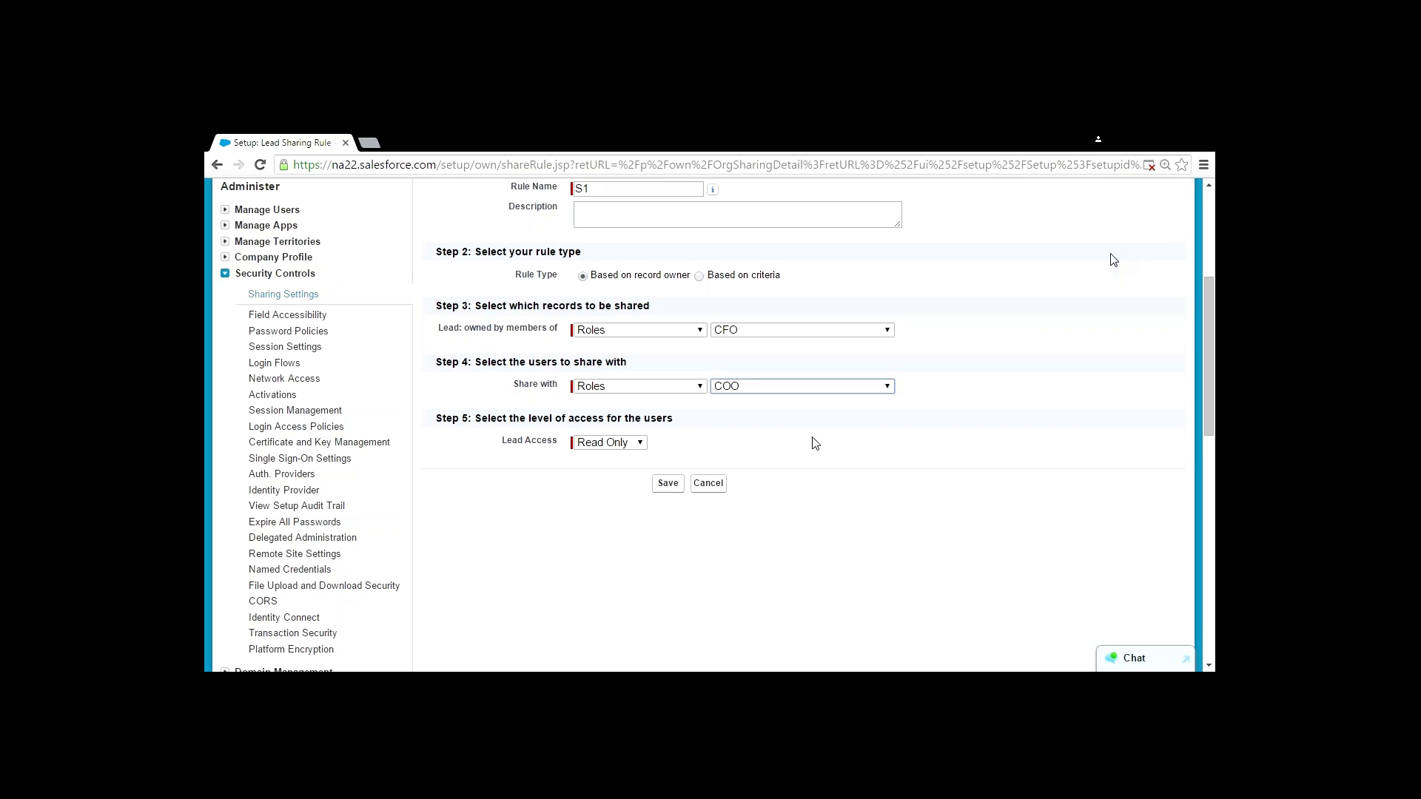
# Check the Lead Access dropdown for rule S1, keeping it at Read Only
pyautogui.click(641, 444)
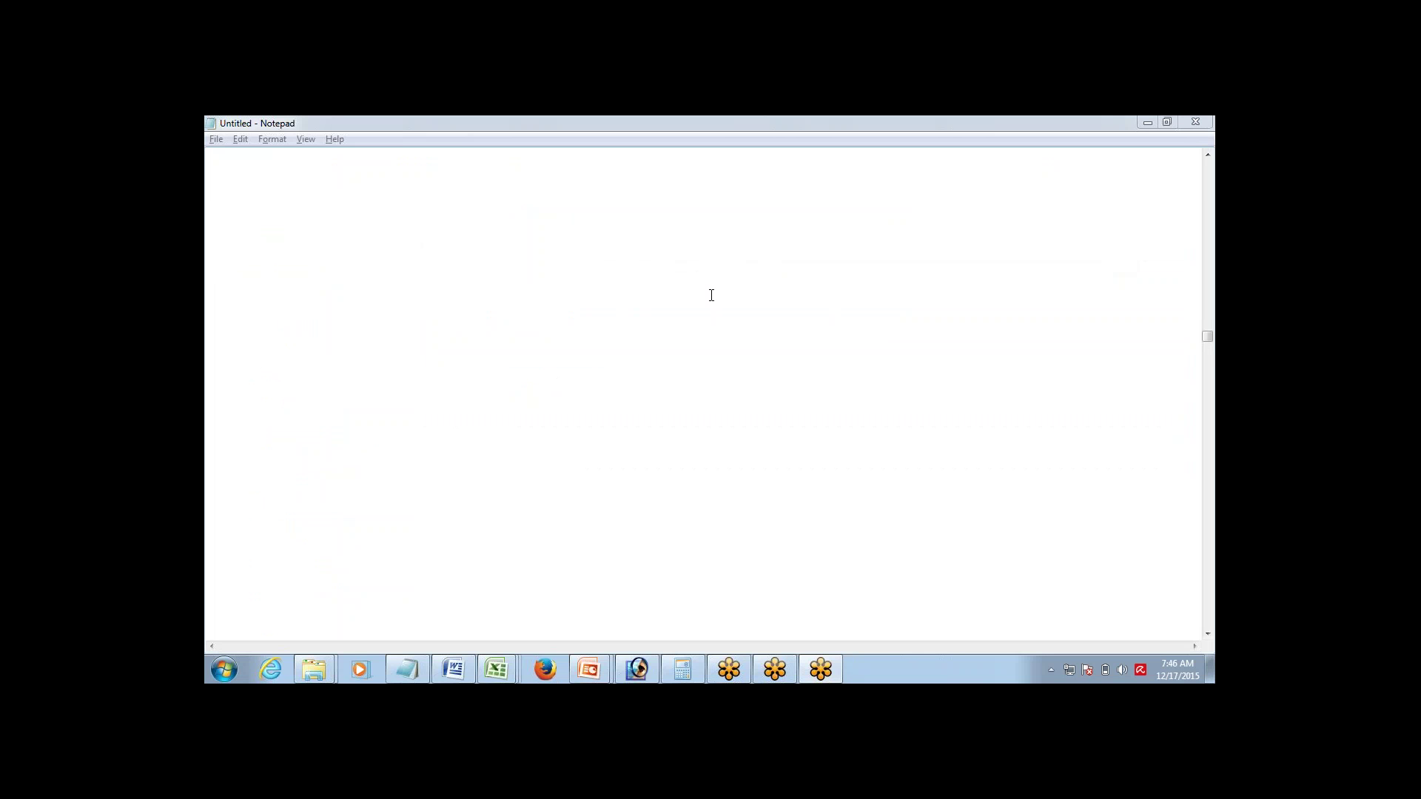
# Type 'Admin Permissions:' then System Admin, Reporting Analyst, Testing Analyst, Senior Management on separate lines
pyautogui.click(240, 191)
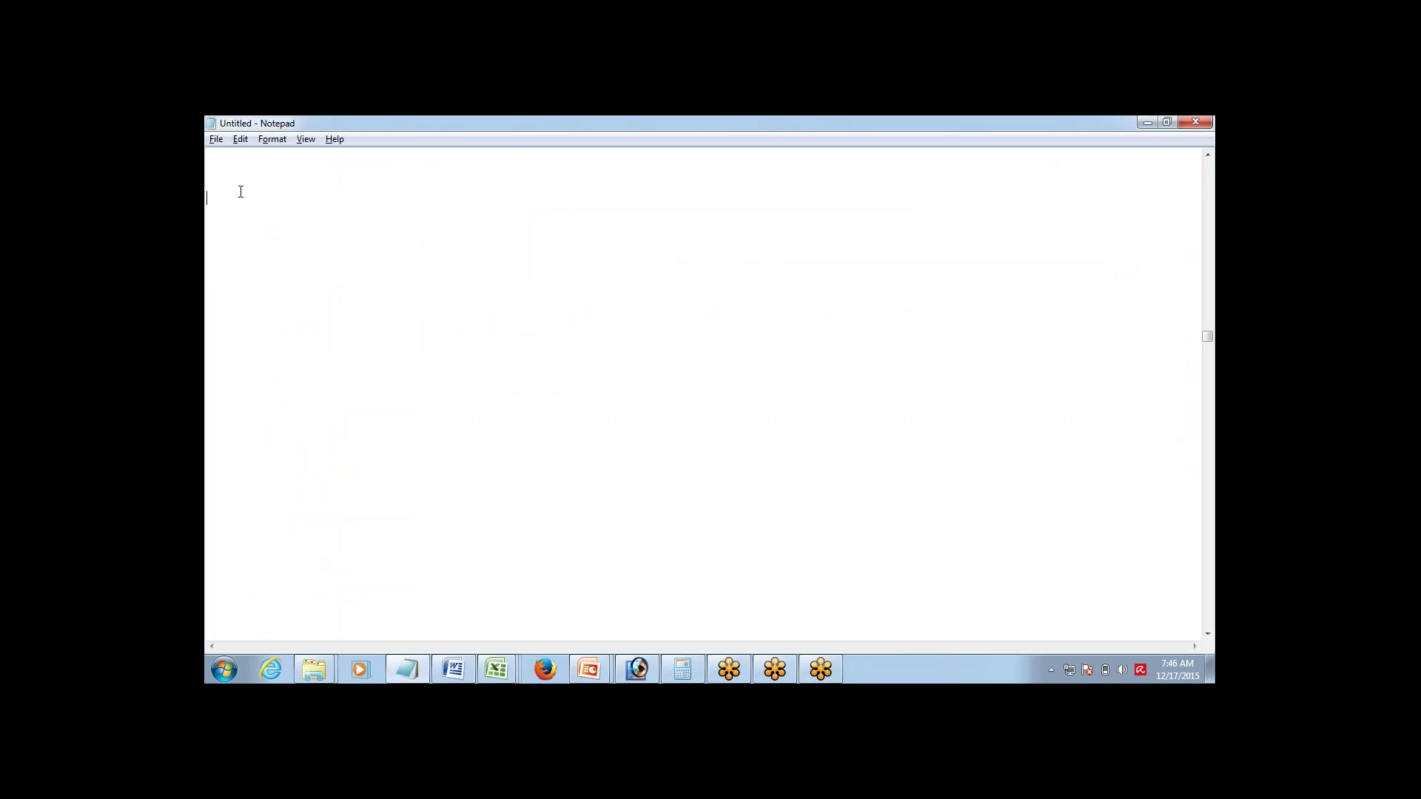
pyautogui.write('Admin Permissions:')
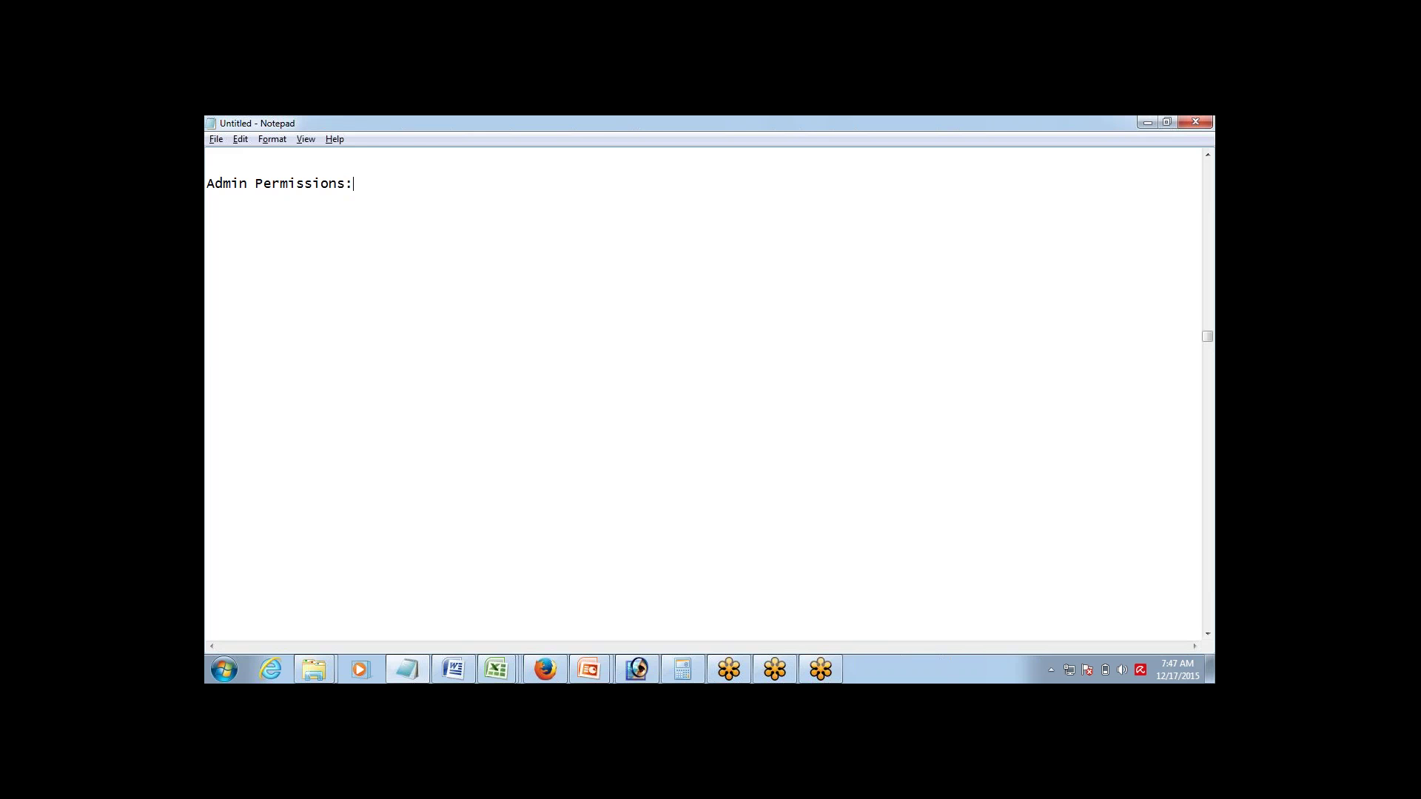
pyautogui.press('Return')
pyautogui.press('Return')
pyautogui.write('System')
pyautogui.write(' Admin ')
pyautogui.write('Reporting')
pyautogui.write(' Analyst')
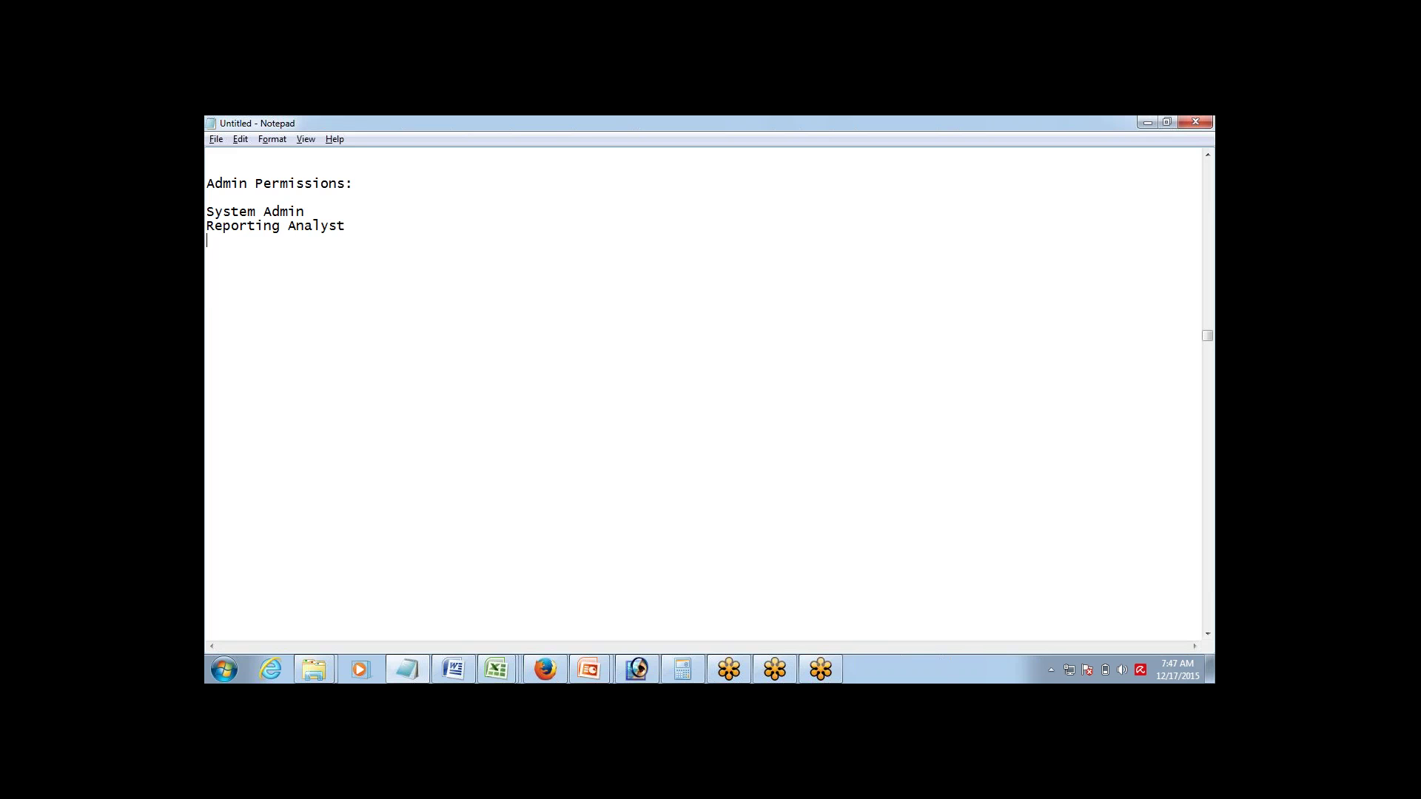
pyautogui.press('Return')
pyautogui.write('Testing')
pyautogui.write(' Analyst')
pyautogui.write('Senit')
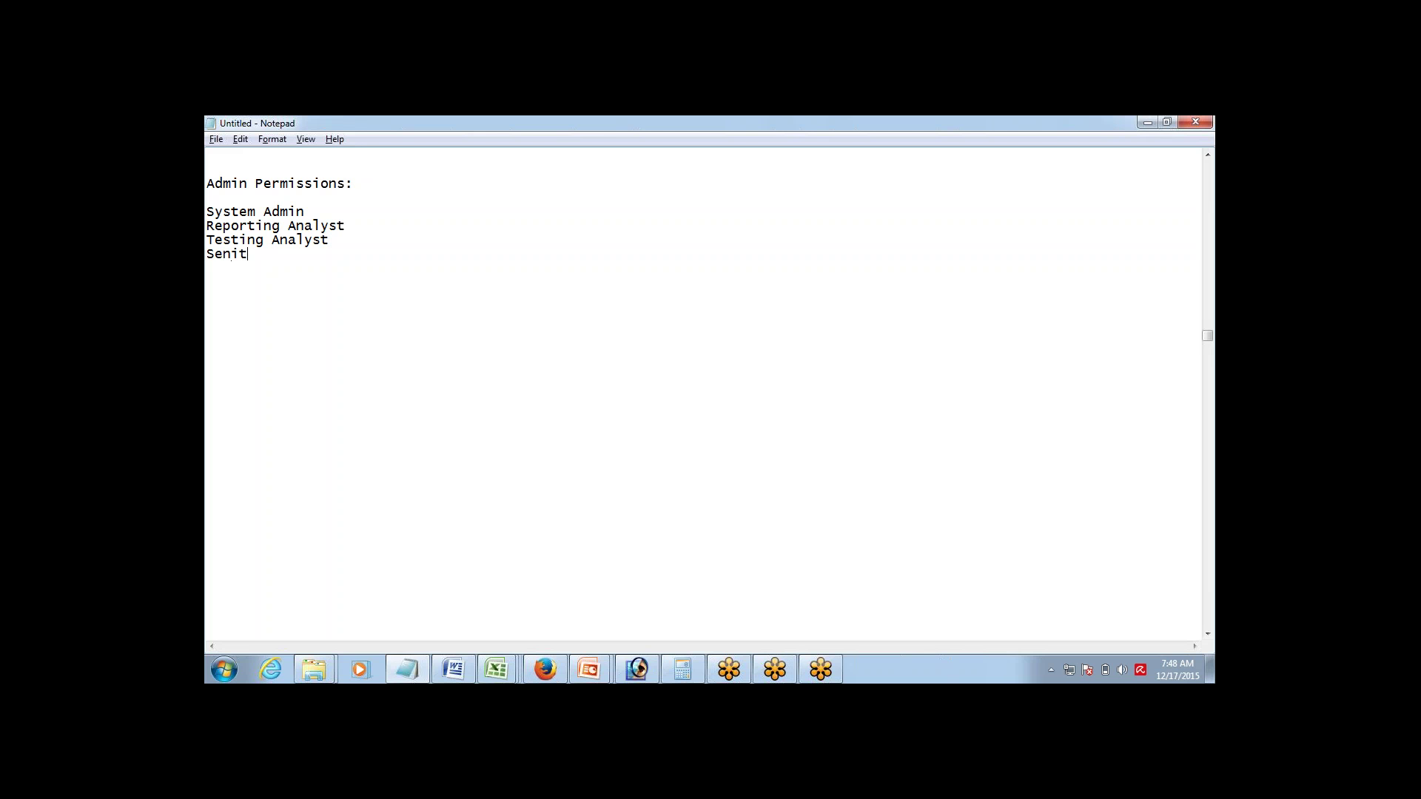
pyautogui.press('BackSpace')
pyautogui.write('or Managemen6')
pyautogui.press('BackSpace')
pyautogui.write('t')
pyautogui.doubleClick(241, 209)
pyautogui.click(210, 225)
pyautogui.keyDown('shift'); pyautogui.click(211, 209); pyautogui.keyUp('shift')
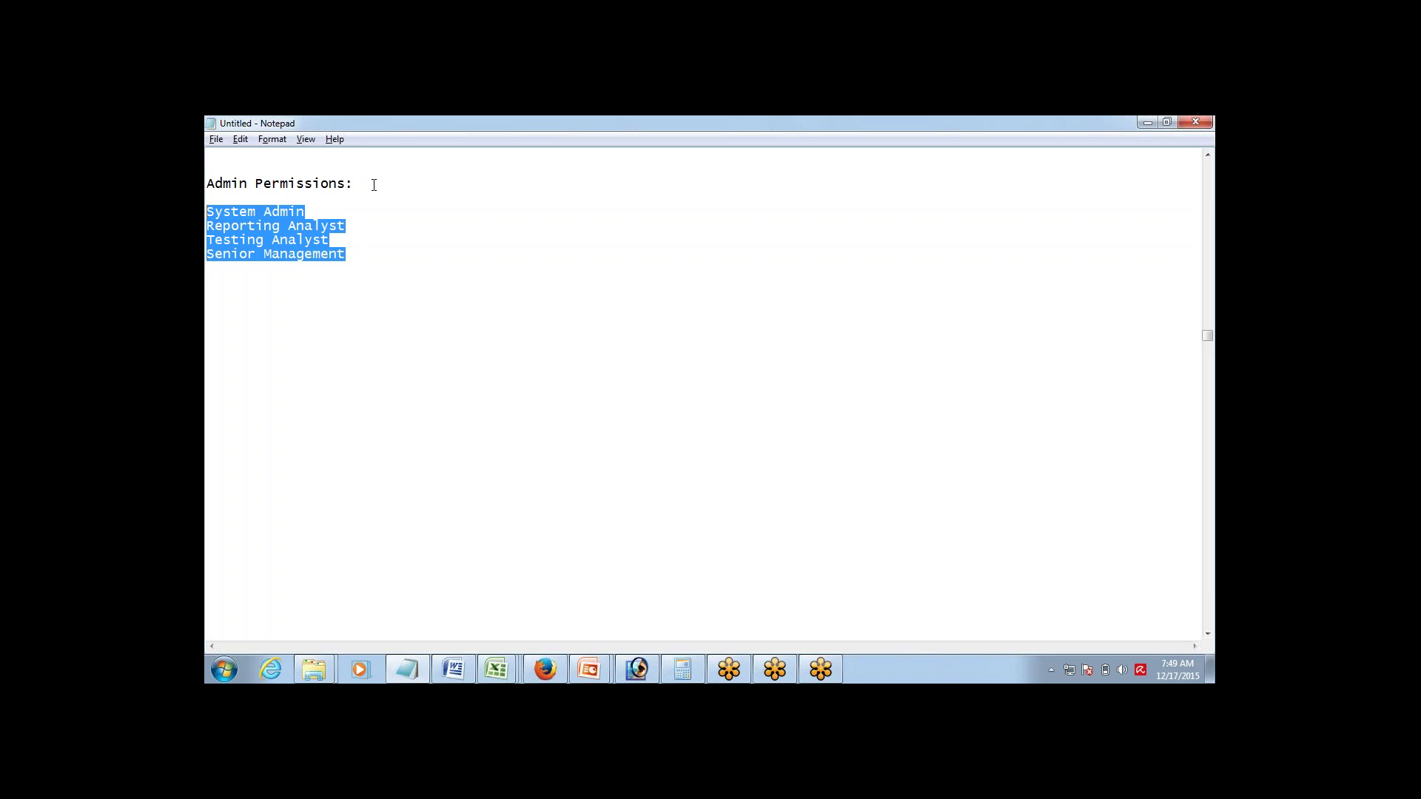
pyautogui.click(374, 185)
pyautogui.moveTo(218, 192); pyautogui.dragTo(210, 184)
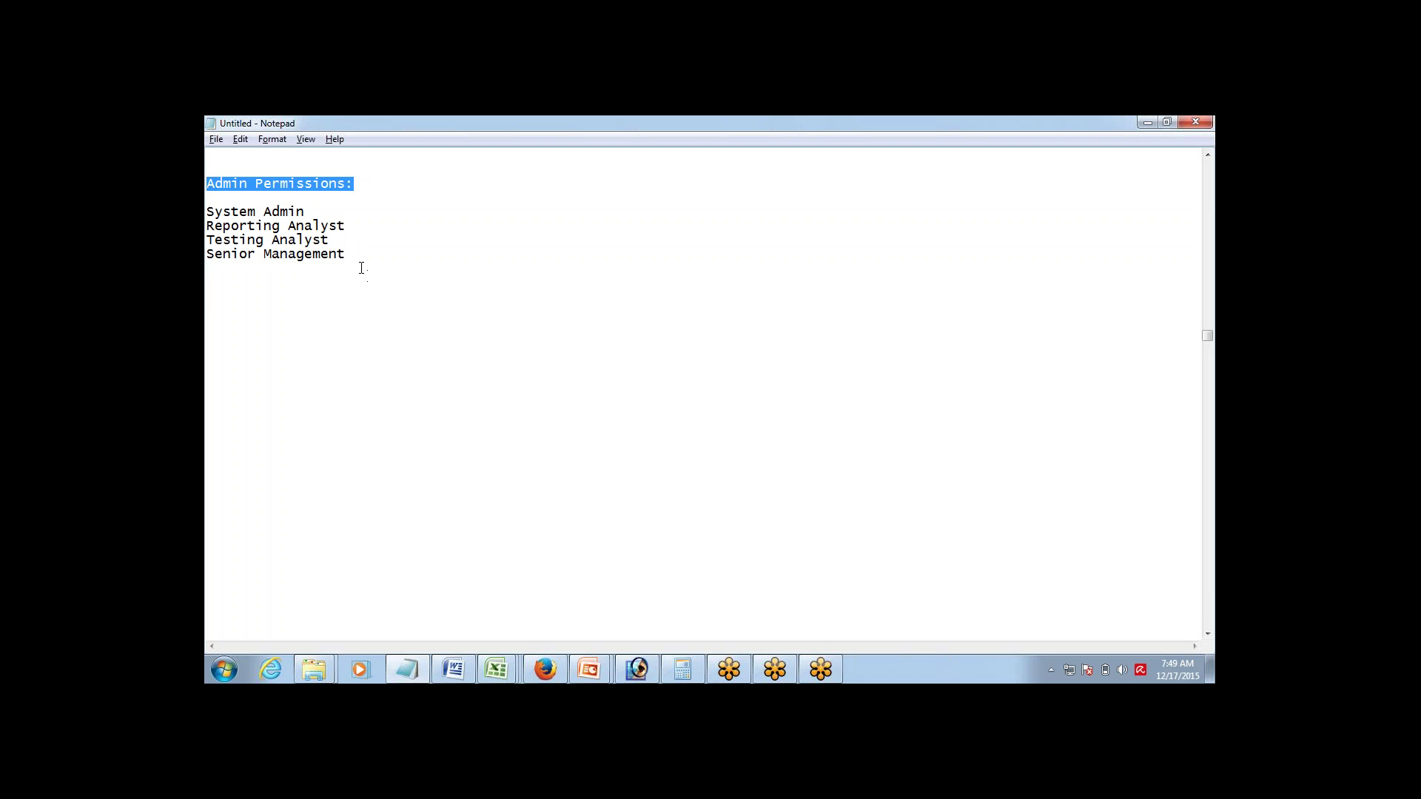
pyautogui.click(356, 256)
# Type a second 'Admin Permissions:' heading with 'View All' and 'Modify All' indented beneath it
pyautogui.write('Ad')
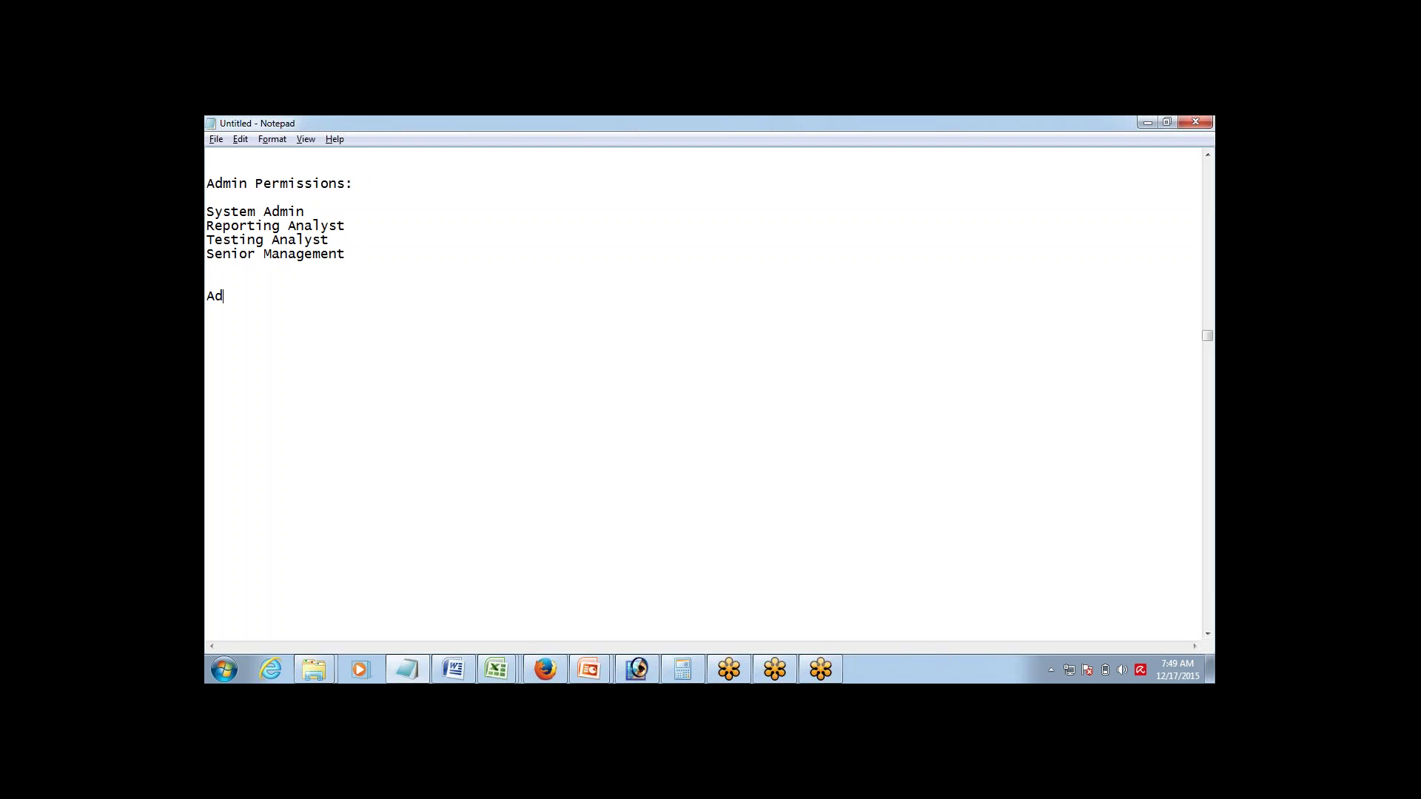
pyautogui.write('min Permissions:')
pyautogui.press('Return')
pyautogui.press('Tab')
pyautogui.write('View All')
pyautogui.press('Return')
pyautogui.write('Modif')
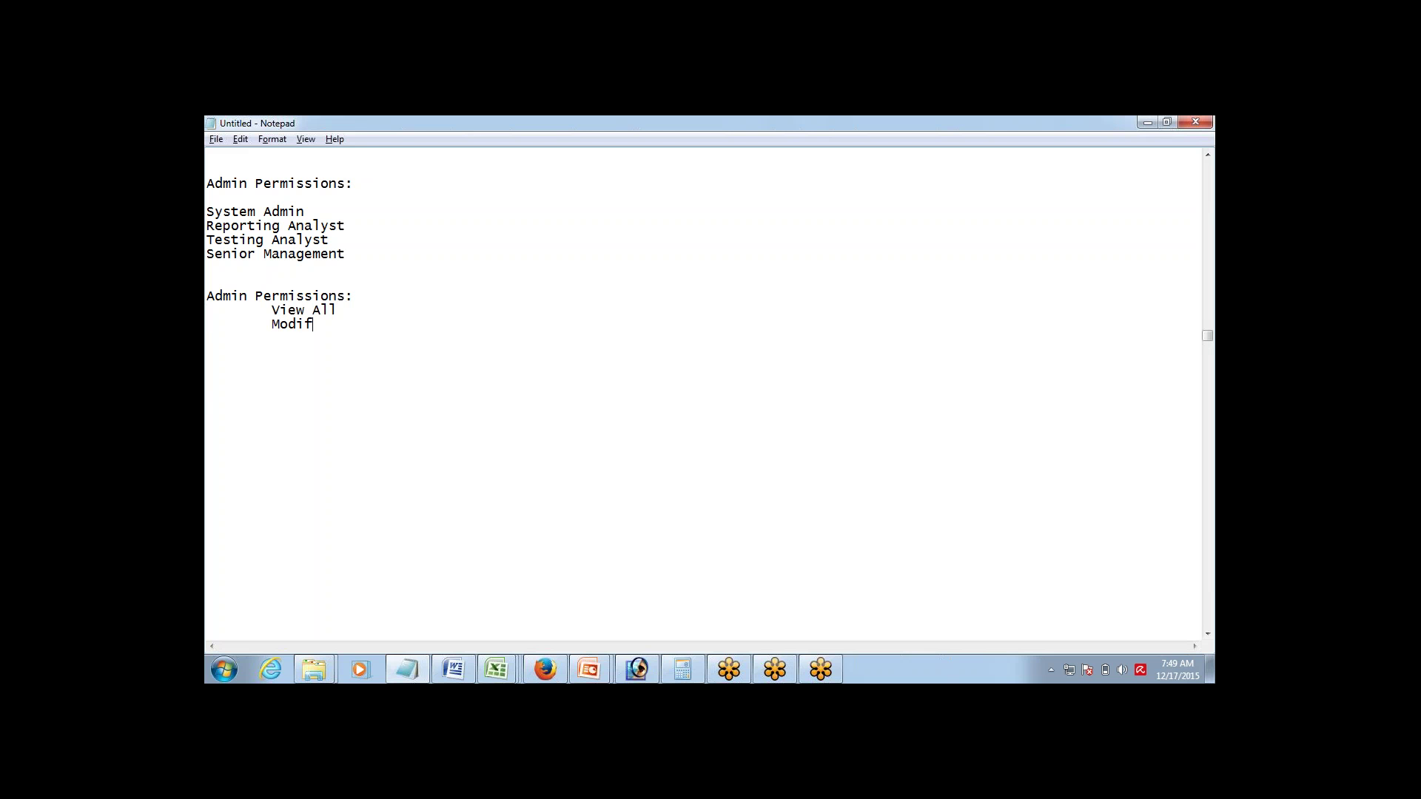
pyautogui.write('y All')
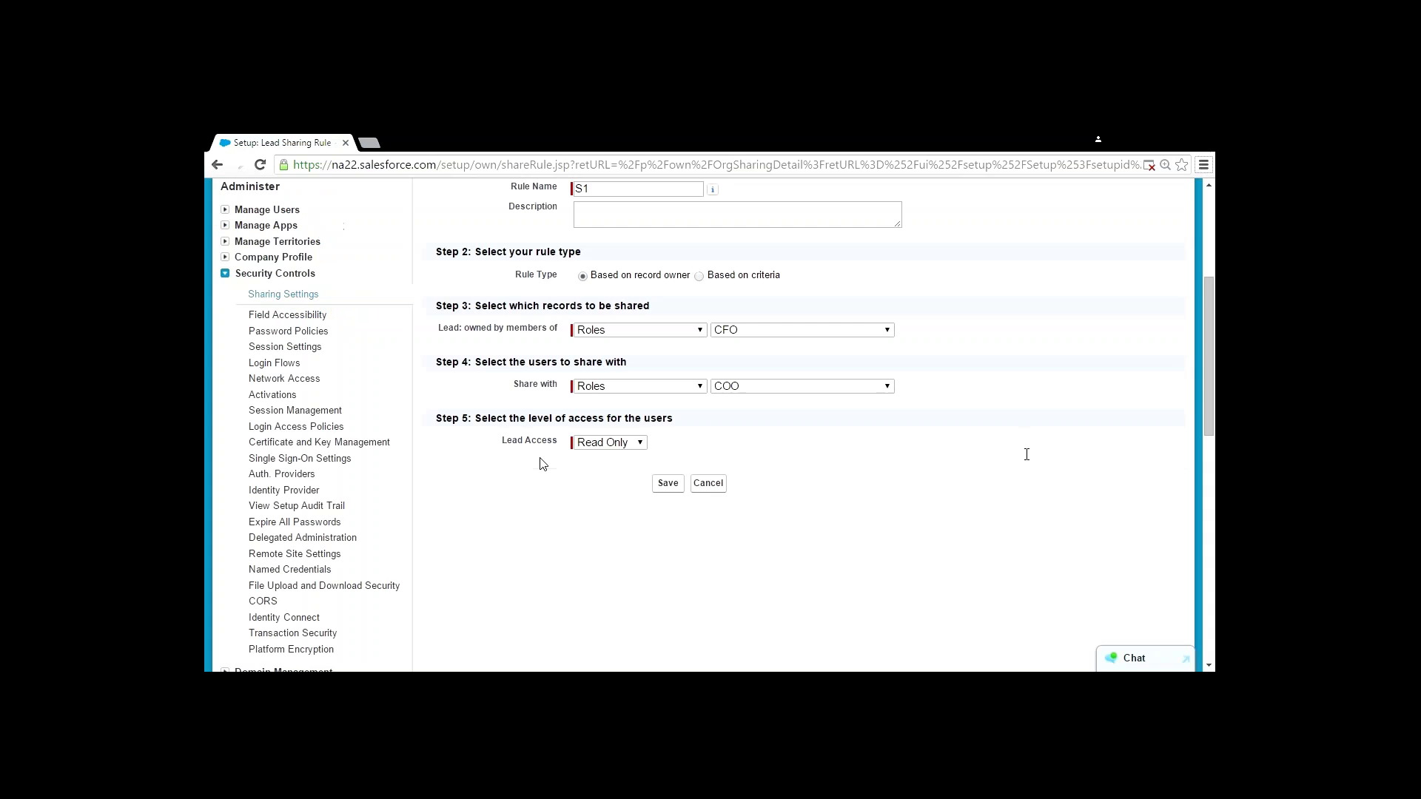
# Filter the Quick Find box with 'profil', replacing an earlier 'system' search, to show Profiles
pyautogui.scroll(1, 352, 352)
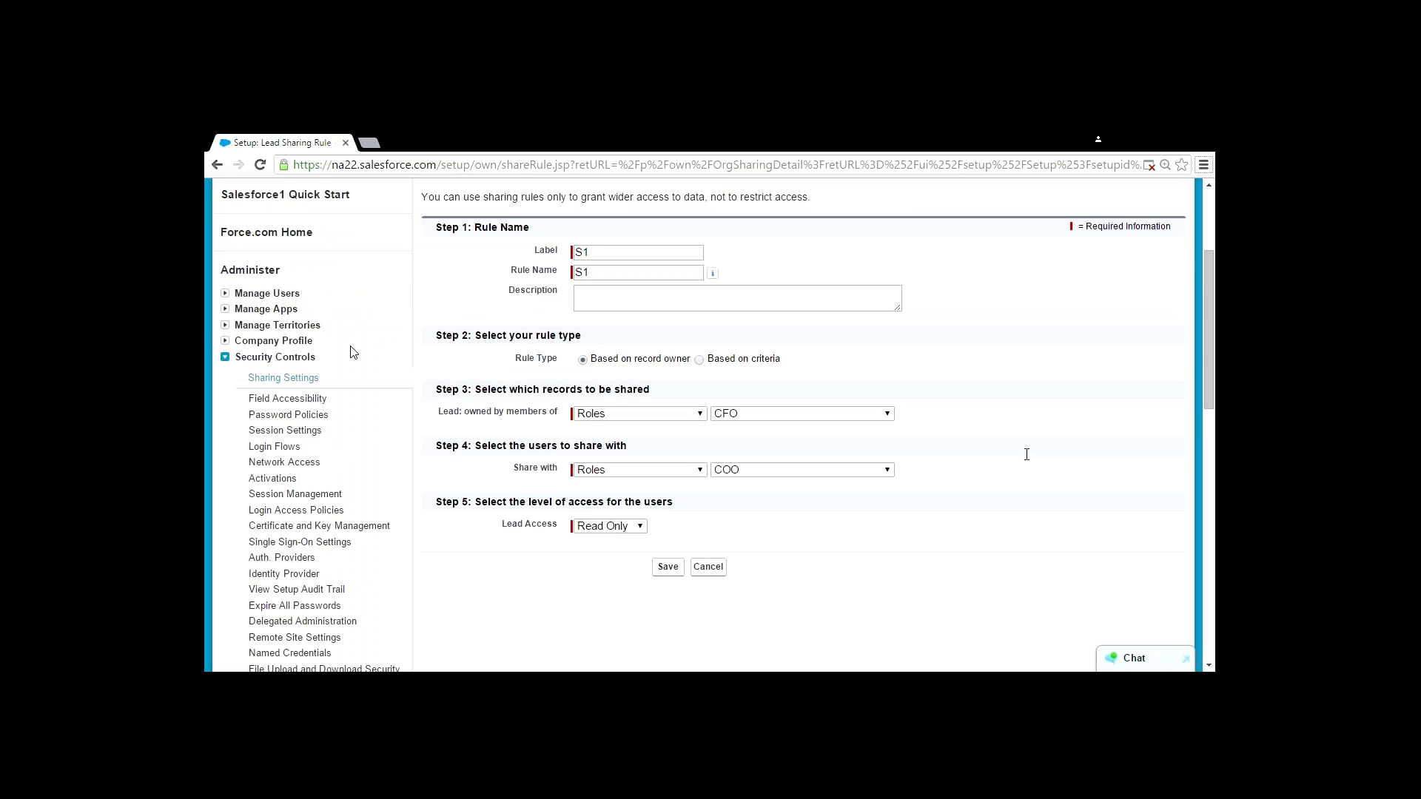
pyautogui.scroll(2, 353, 352)
pyautogui.click(310, 293)
pyautogui.write('sy')
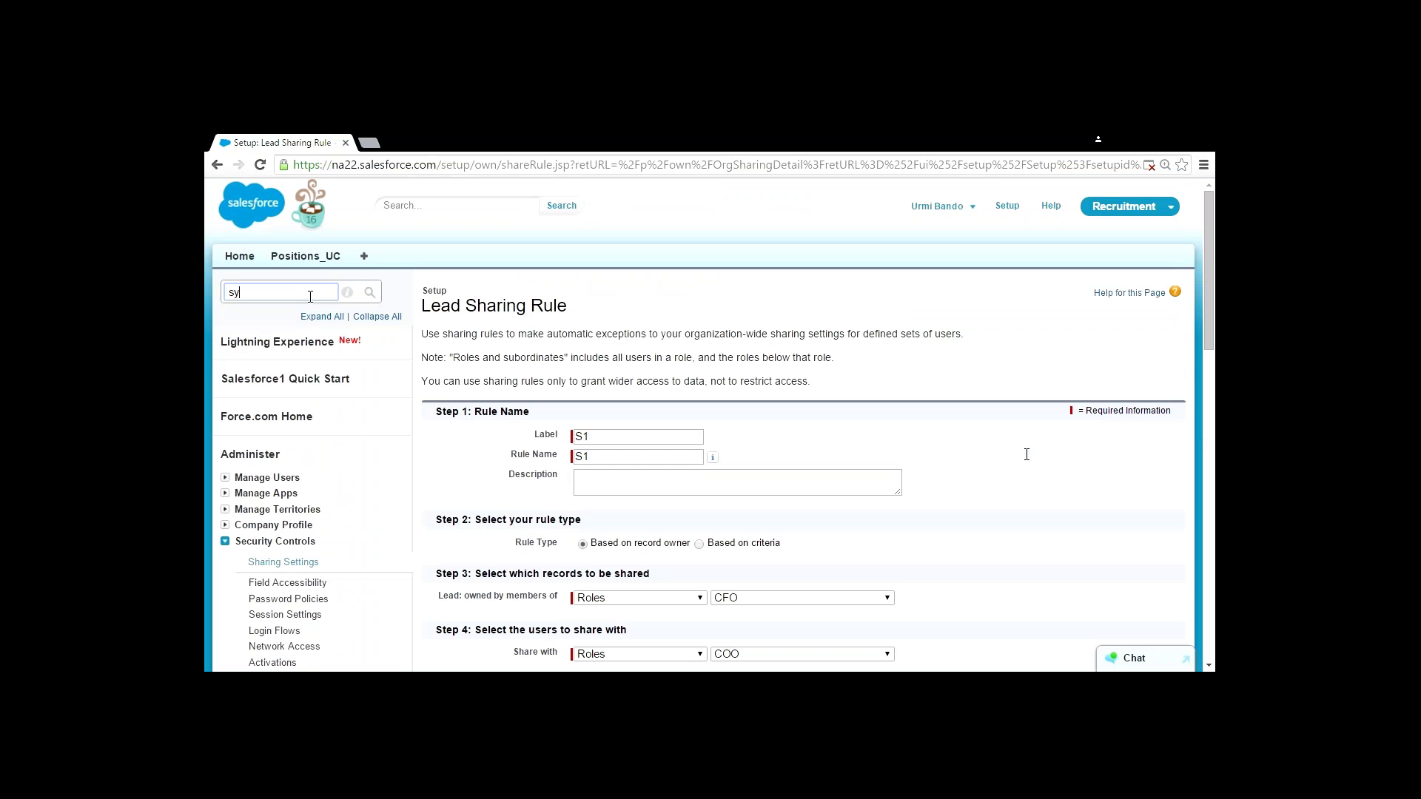
pyautogui.write('stem')
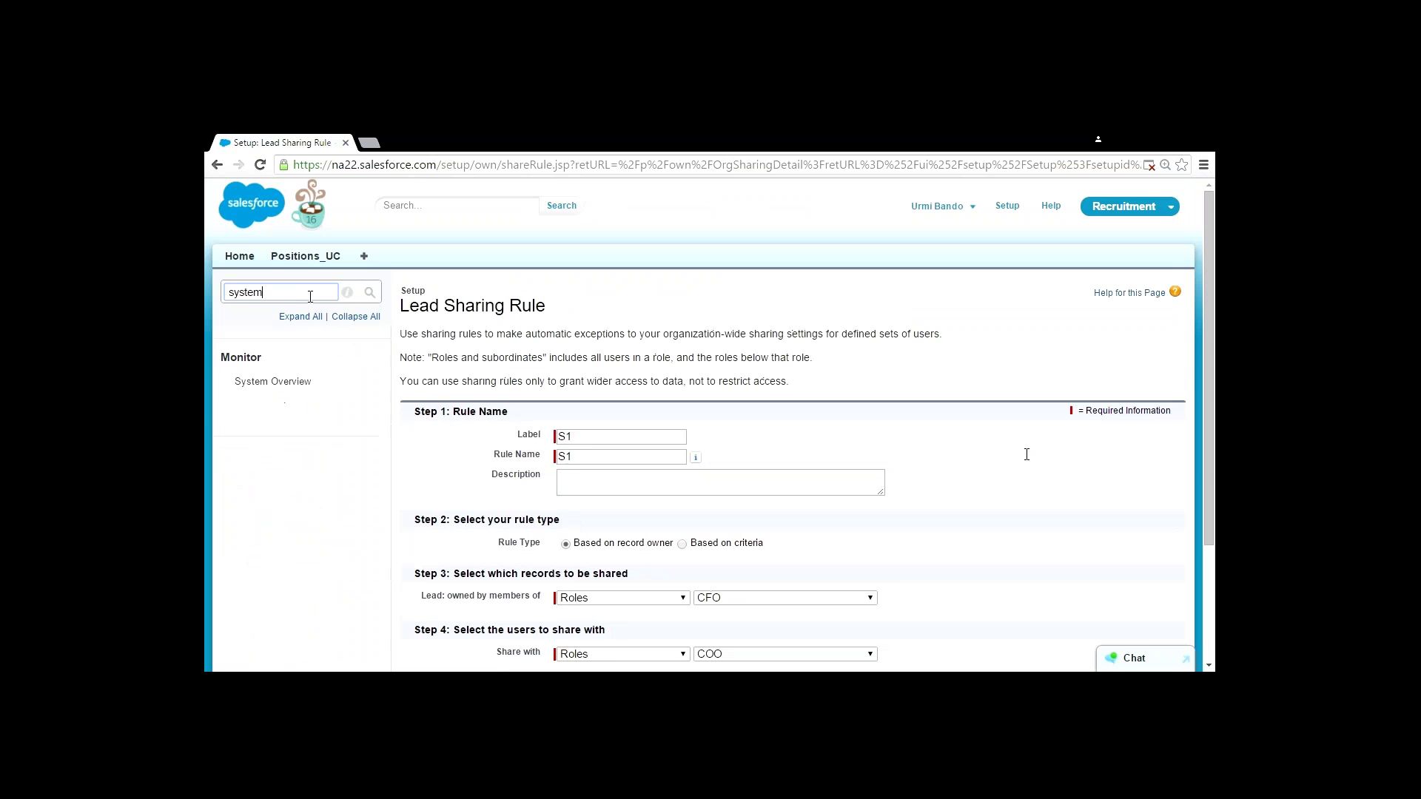
pyautogui.press('BackSpace')
pyautogui.press('BackSpace')
pyautogui.press('BackSpace')
pyautogui.press('BackSpace')
pyautogui.press('BackSpace')
pyautogui.press('BackSpace')
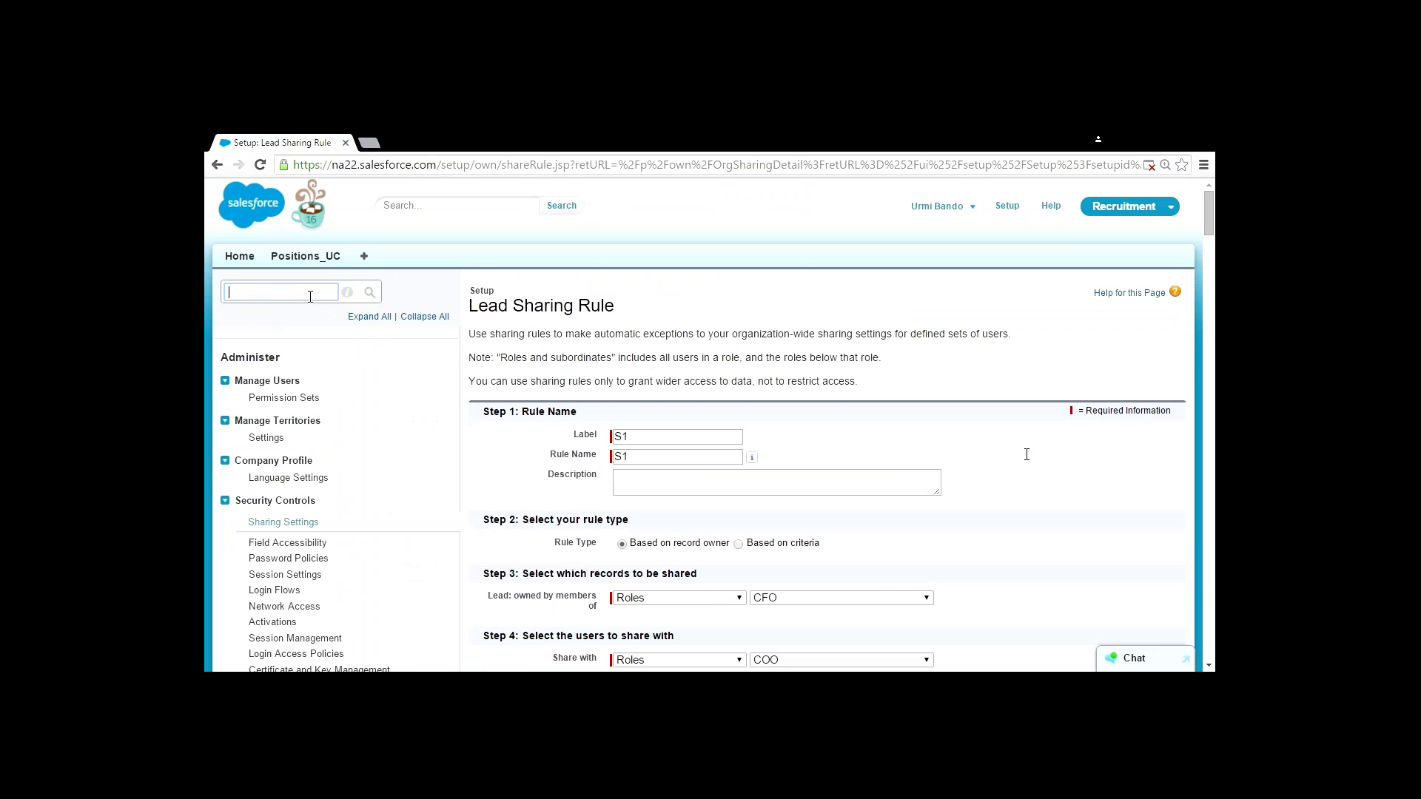
pyautogui.write('profil')
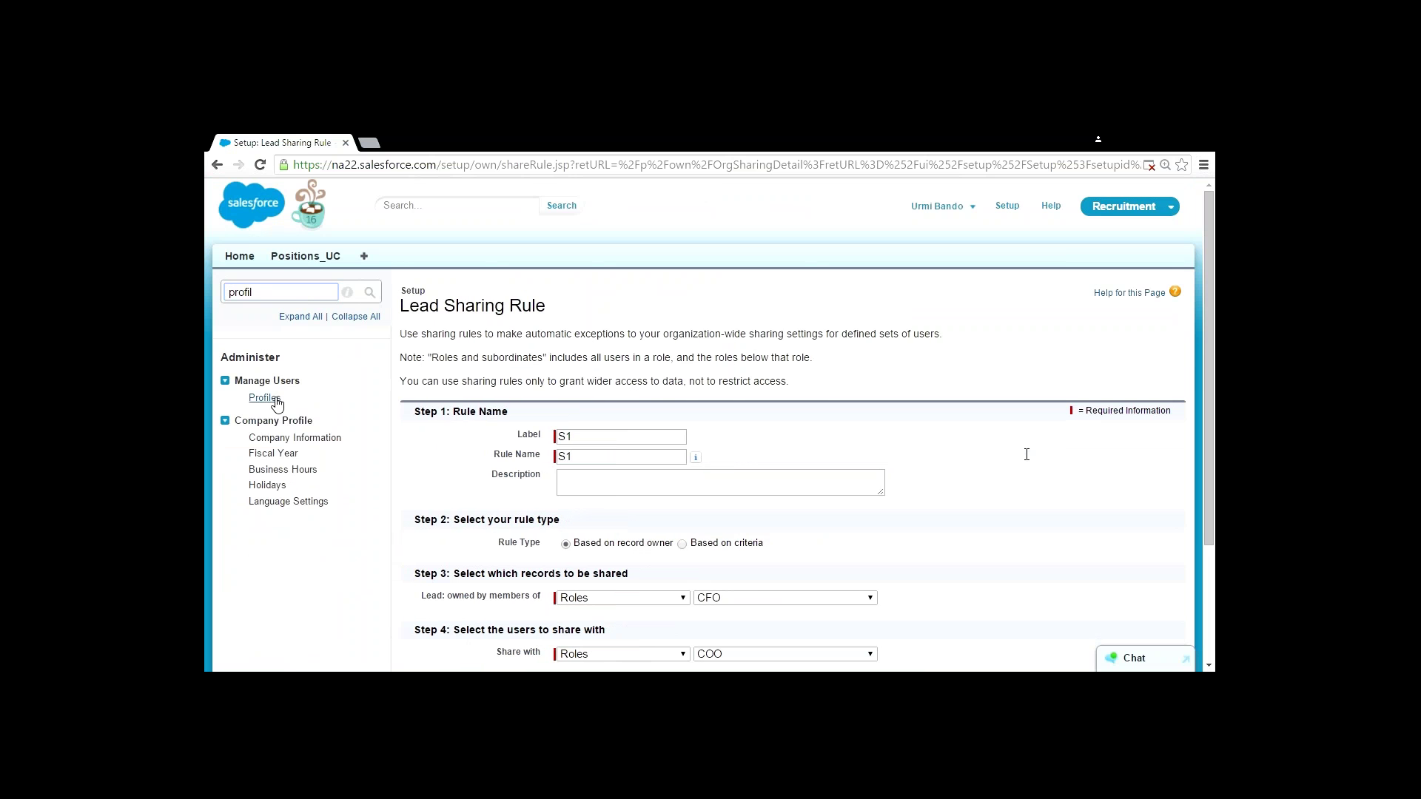
# Open the Profiles list and scroll through the available user profiles
pyautogui.click(265, 399)
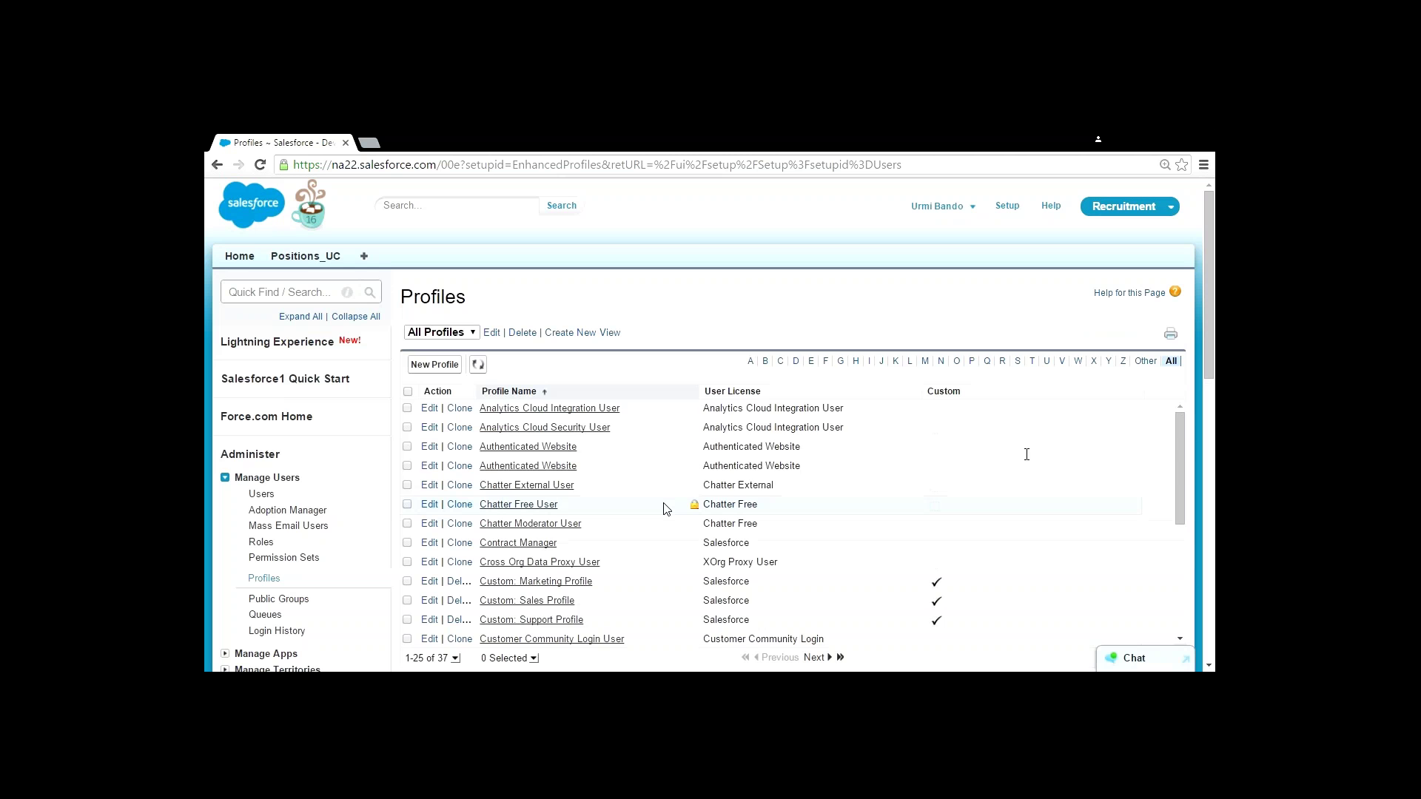
pyautogui.scroll(-1, 663, 508)
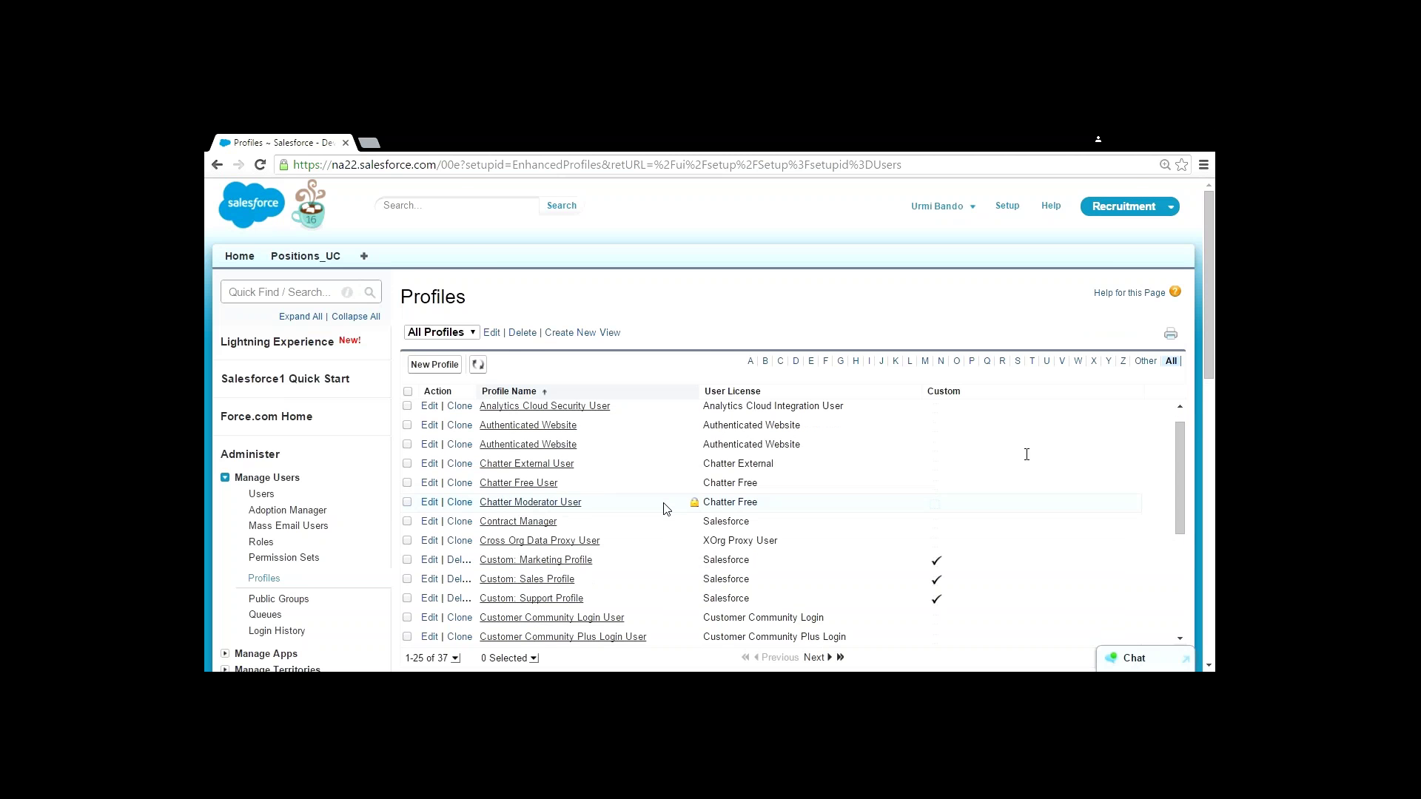
pyautogui.scroll(-5, 664, 508)
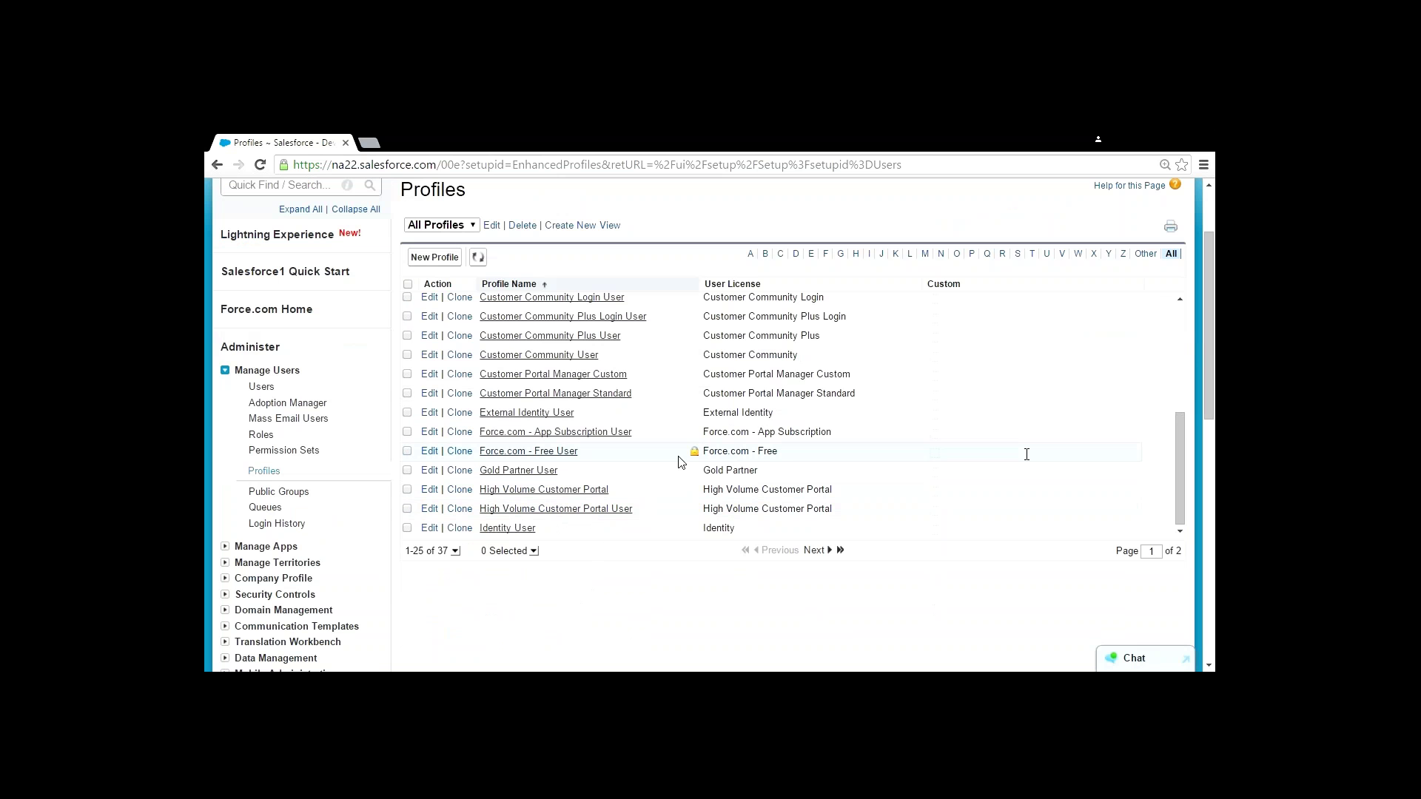
pyautogui.scroll(1, 681, 462)
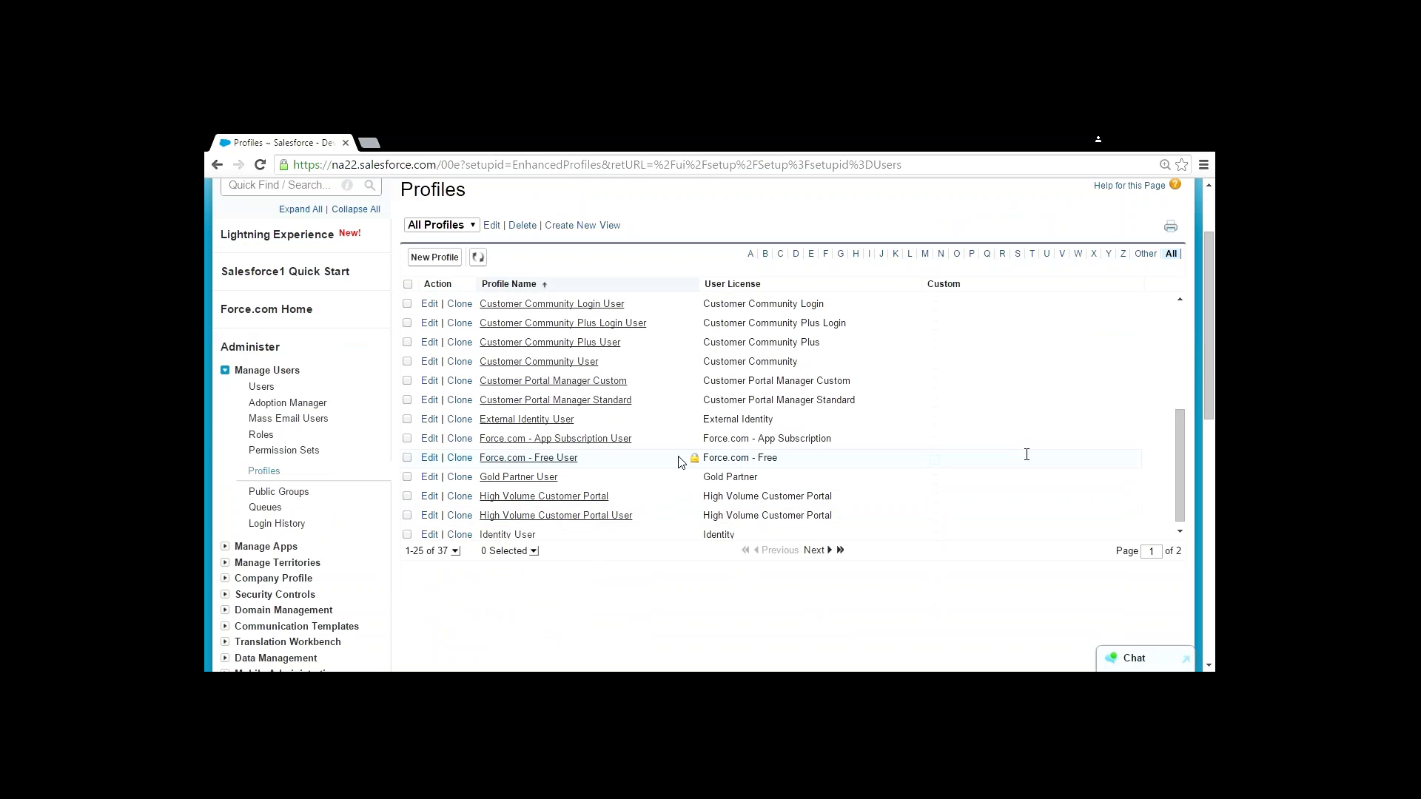
pyautogui.scroll(3, 682, 461)
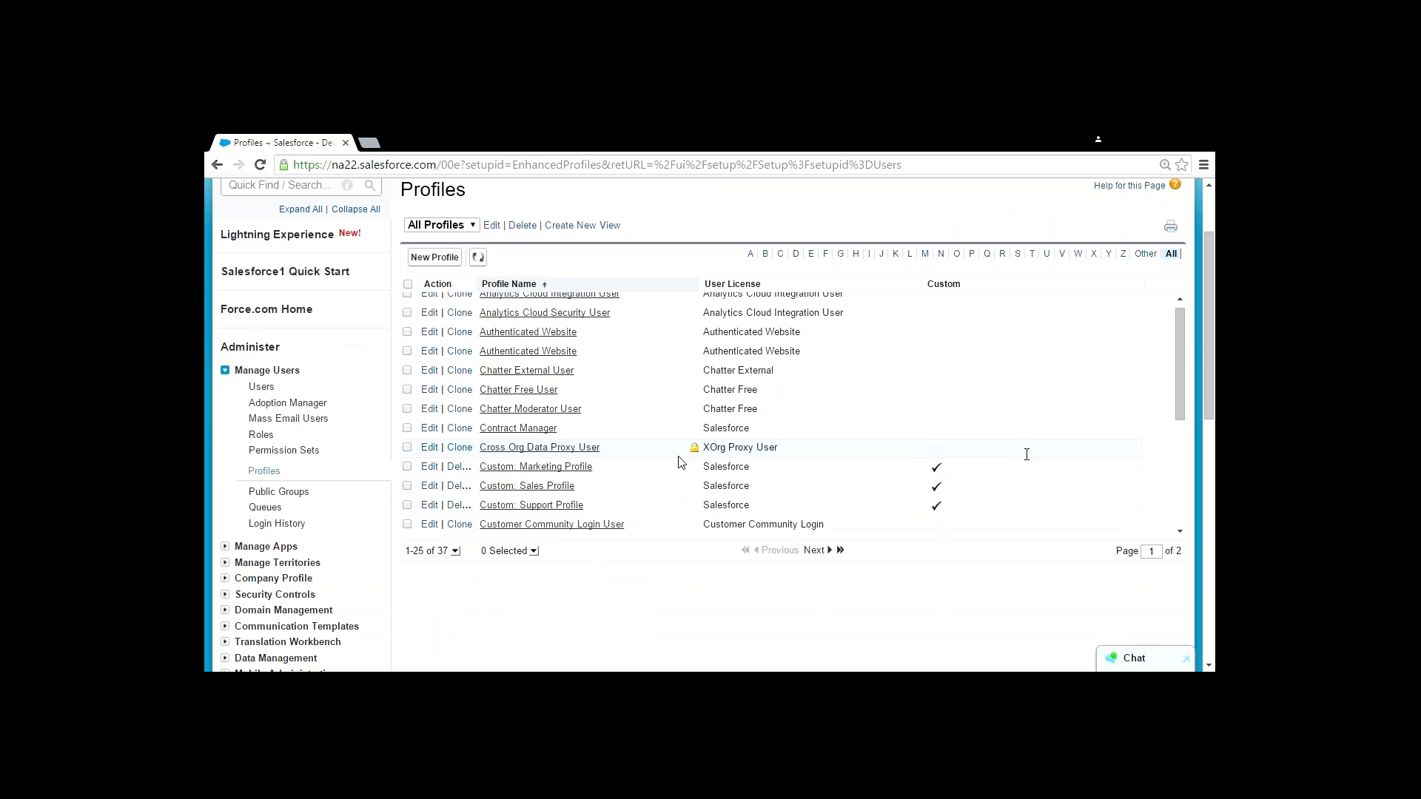
pyautogui.scroll(-3, 681, 461)
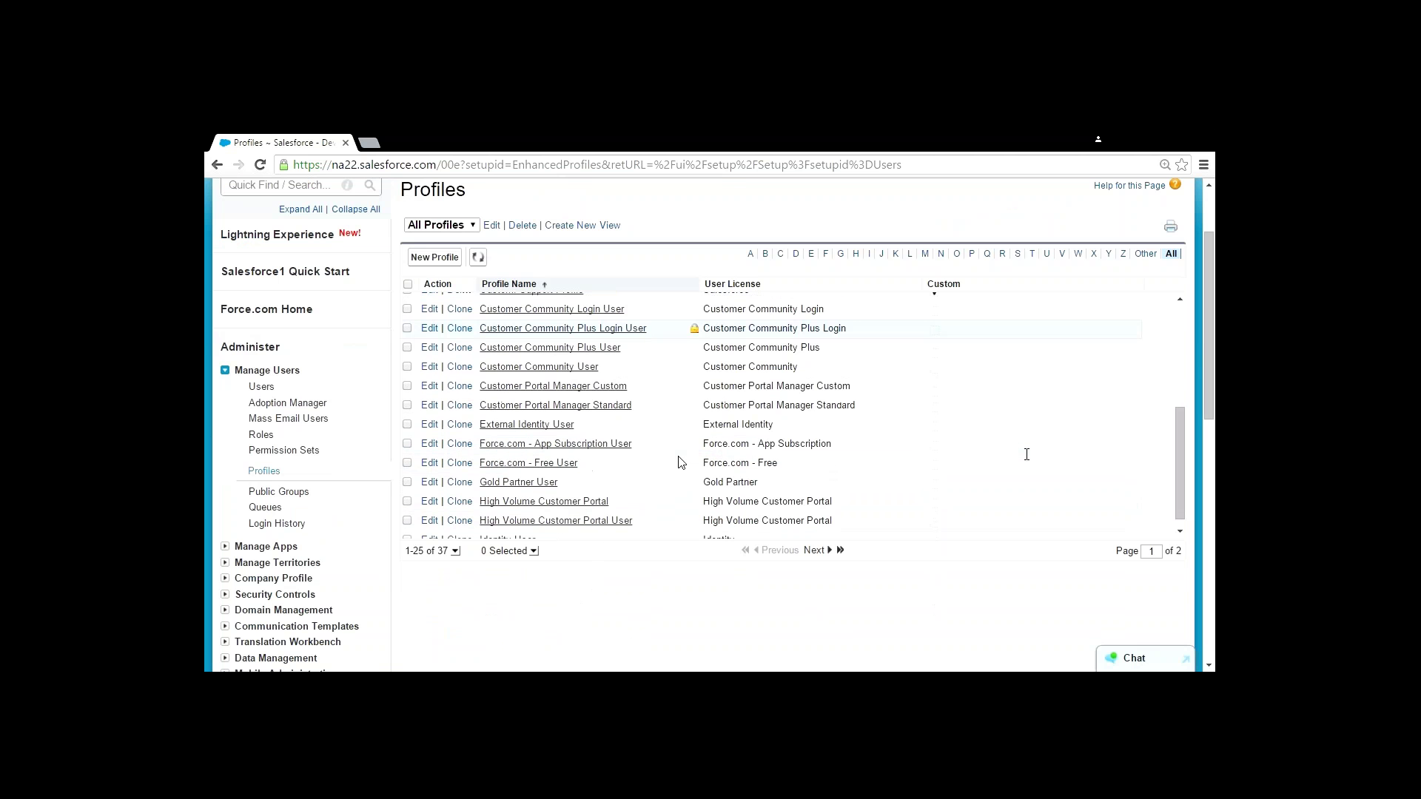
pyautogui.scroll(-5, 681, 462)
pyautogui.scroll(5, 682, 462)
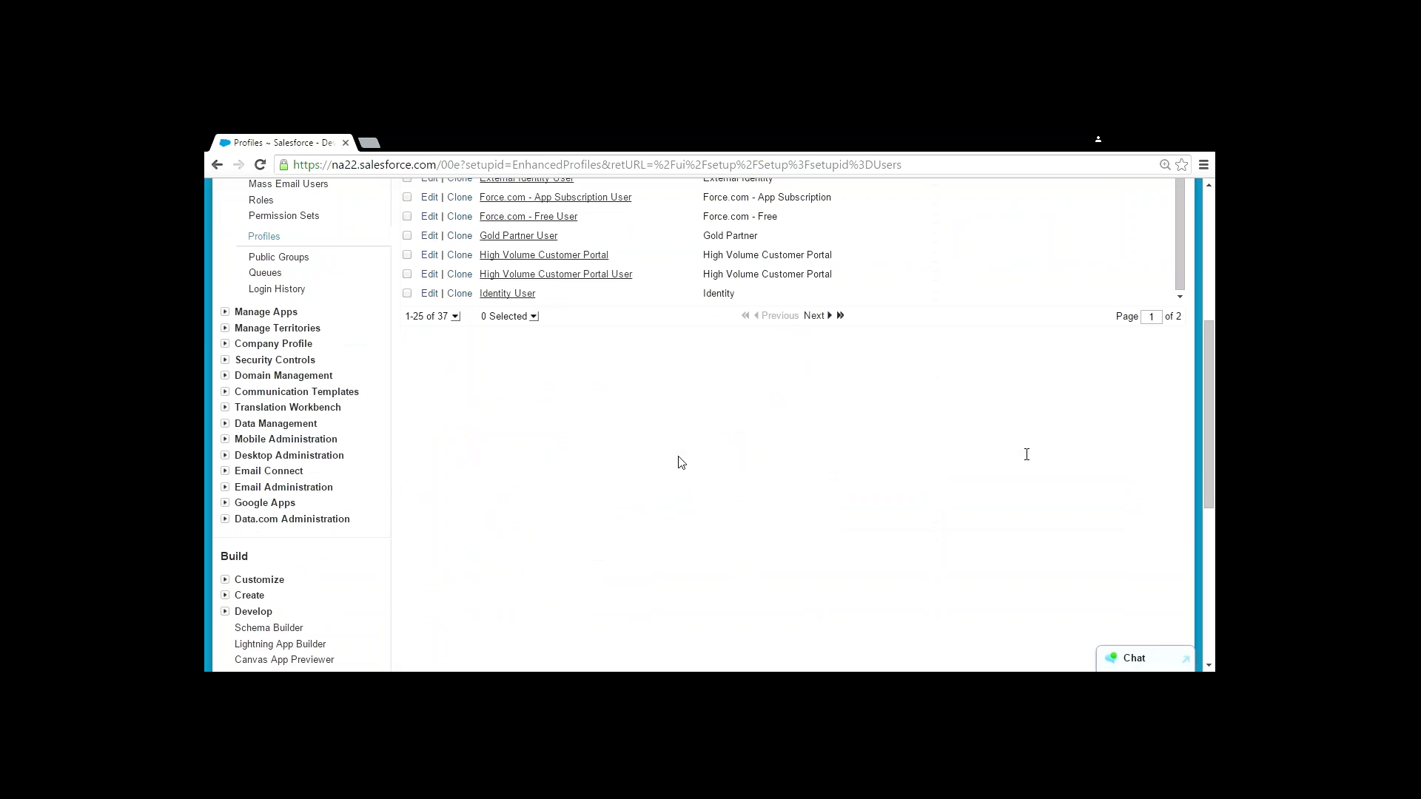
pyautogui.scroll(1, 681, 462)
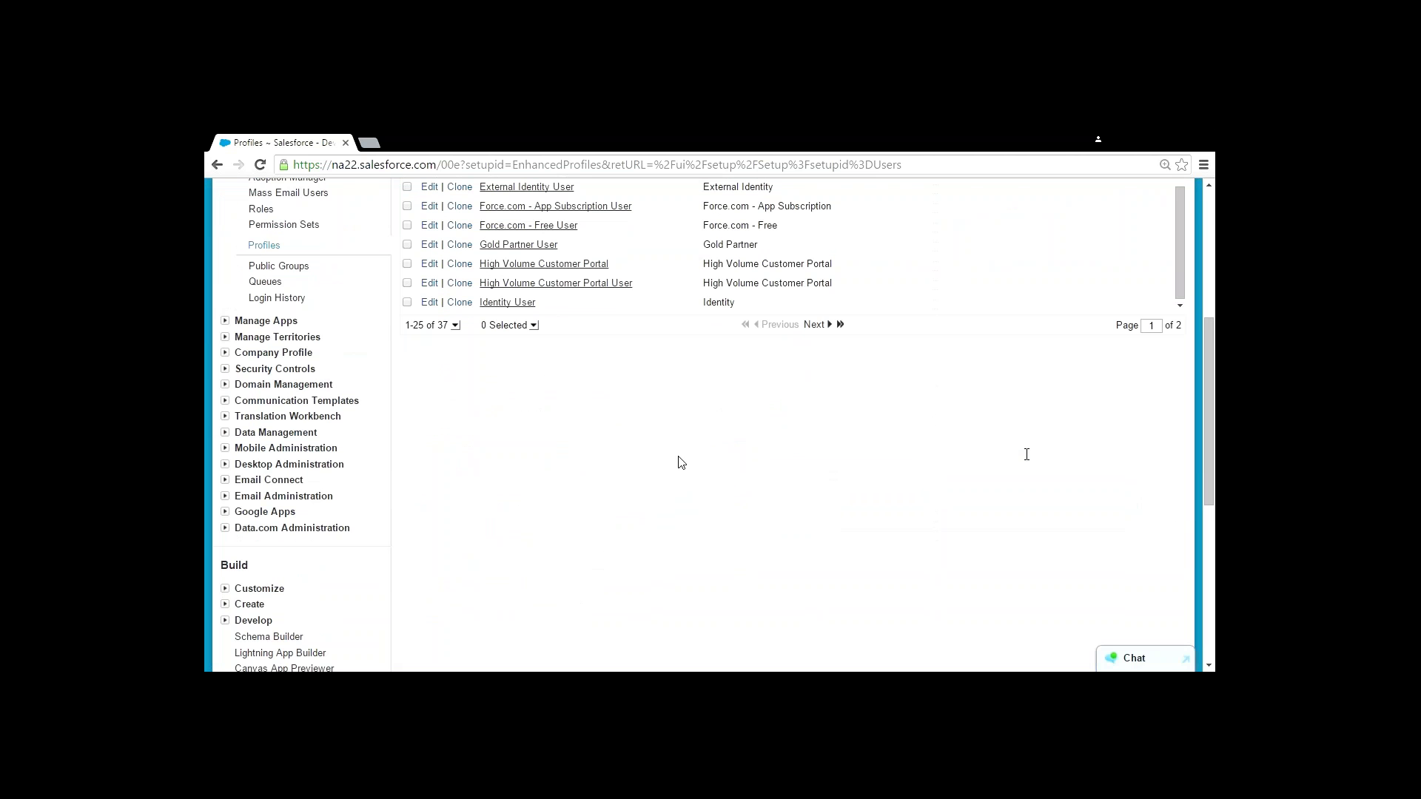
pyautogui.scroll(2, 681, 462)
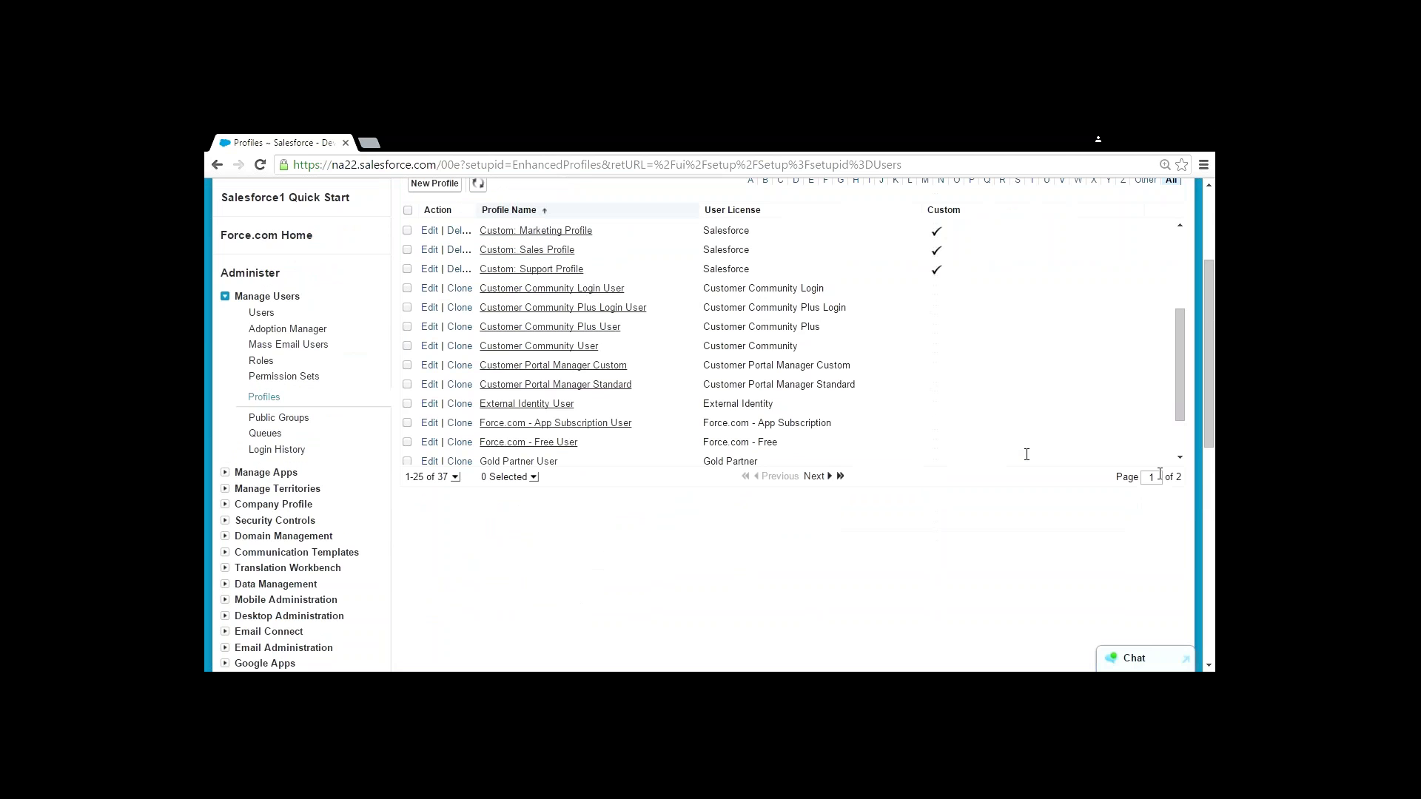
# Filter the profiles to names starting with S and open System Administrator
pyautogui.click(1180, 459)
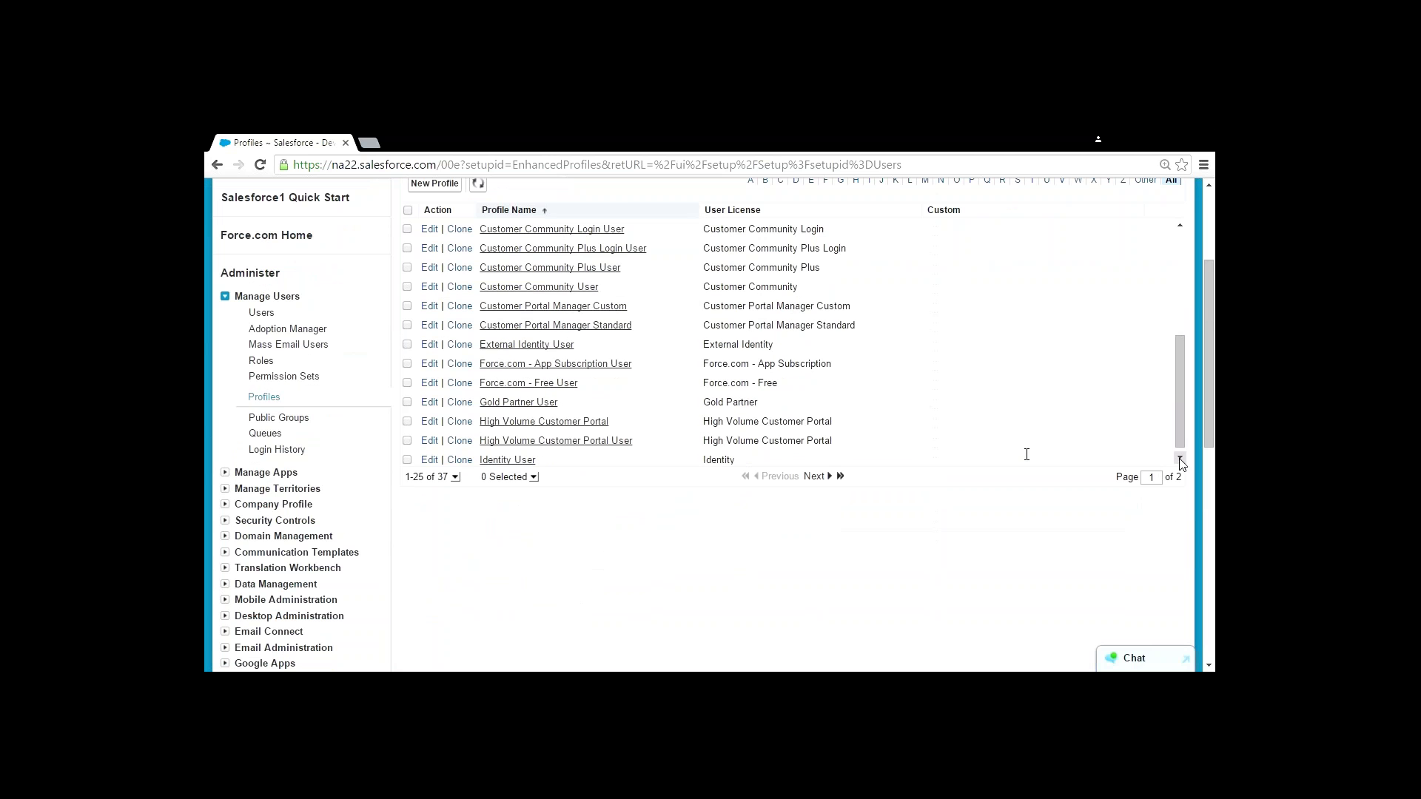
pyautogui.click(1180, 460)
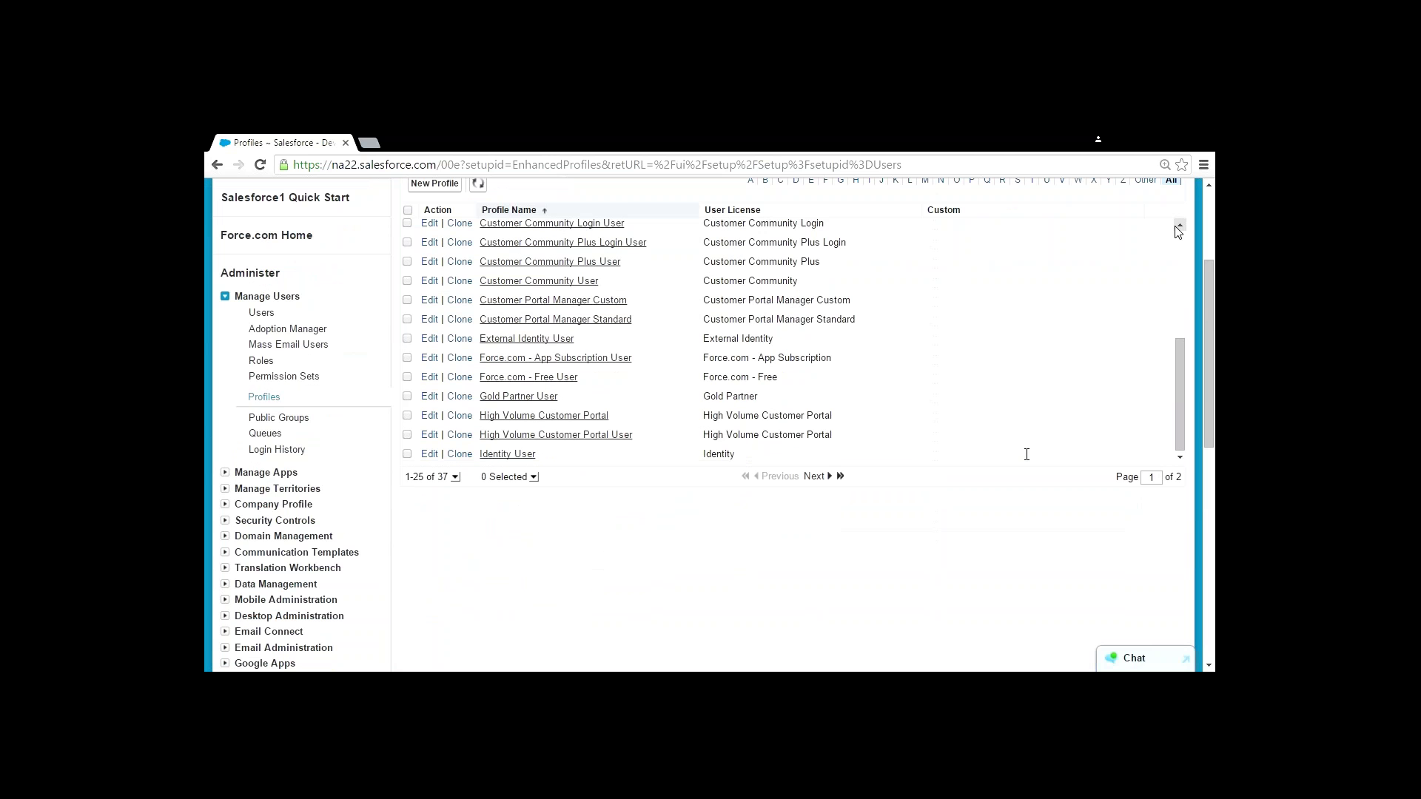
pyautogui.click(1176, 227)
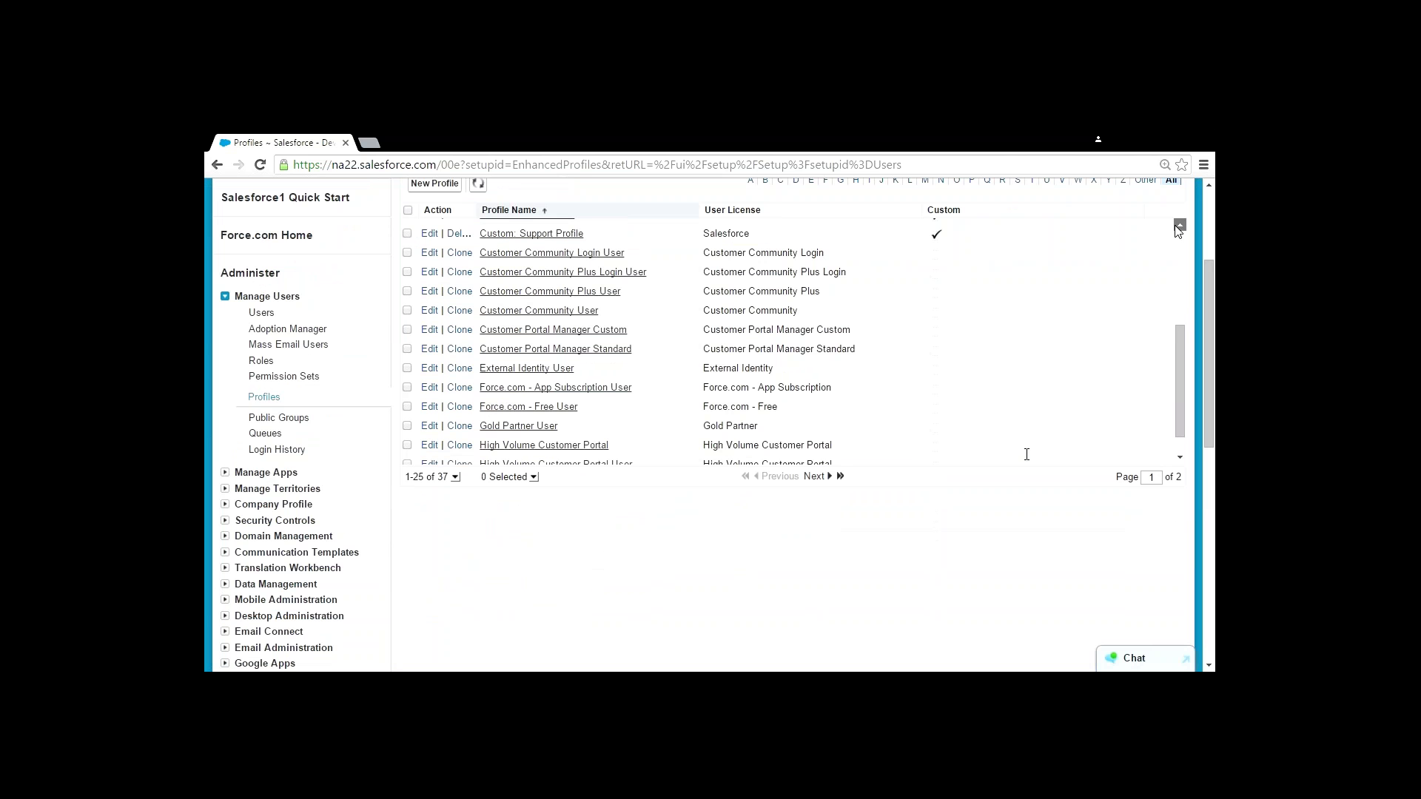
pyautogui.scroll(5, 1178, 231)
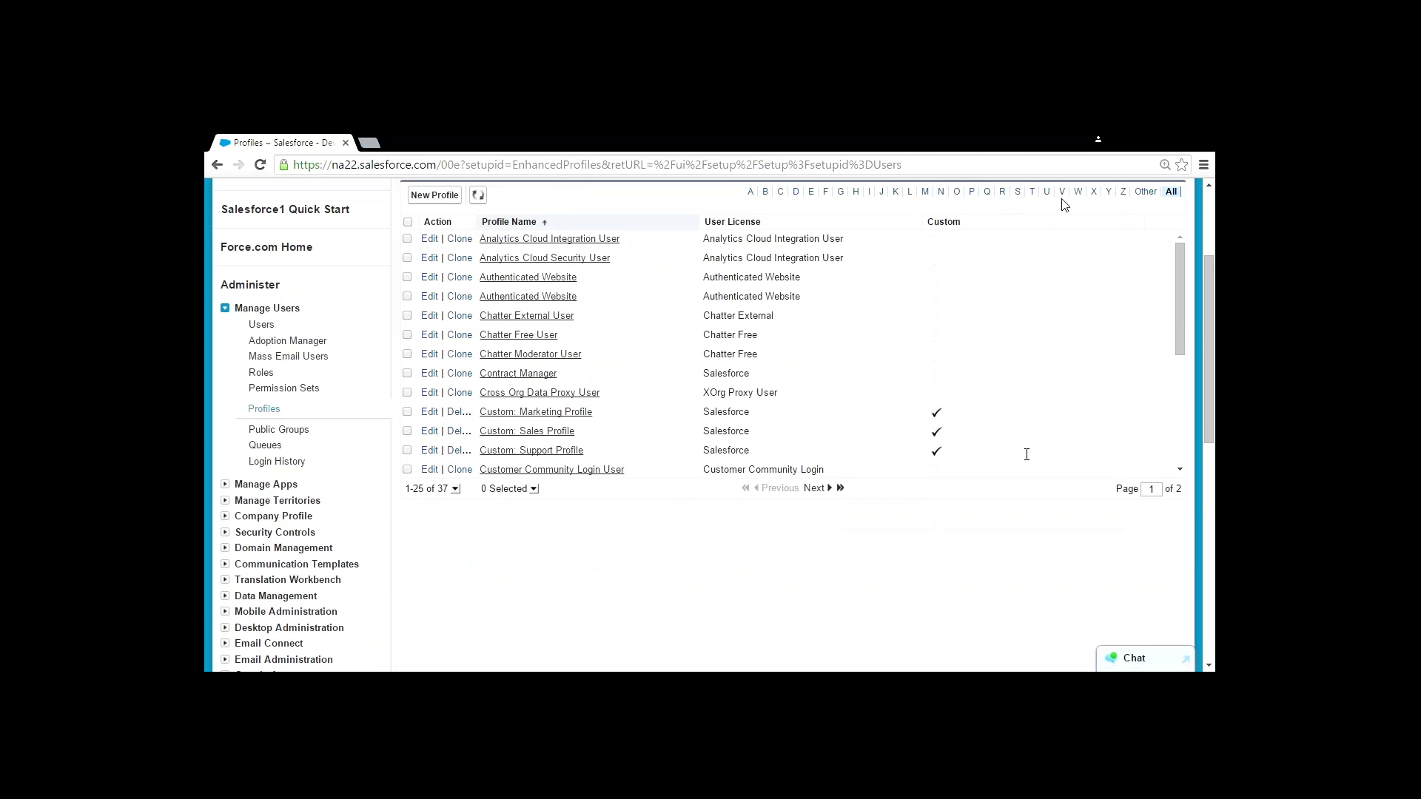
pyautogui.scroll(1, 1064, 204)
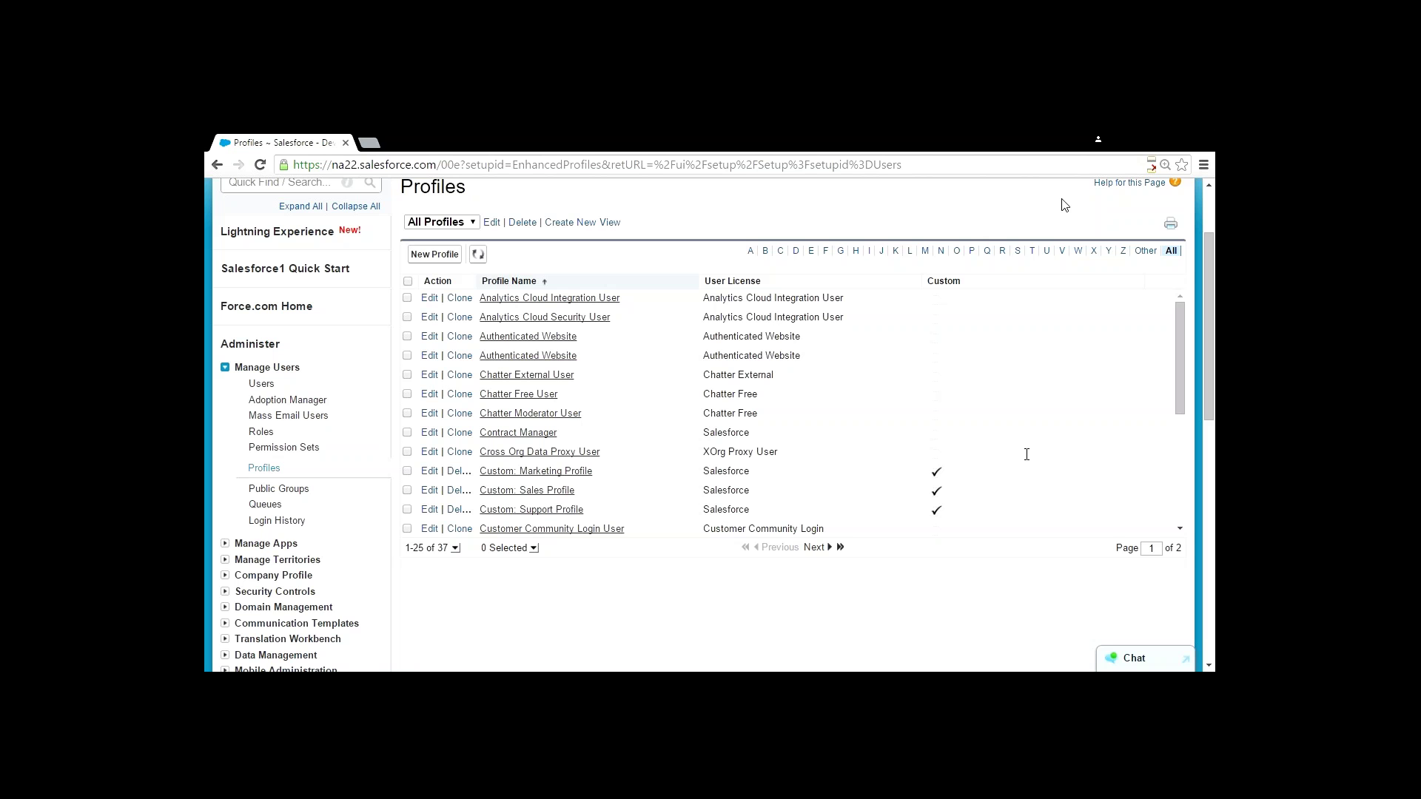
pyautogui.scroll(1, 1063, 204)
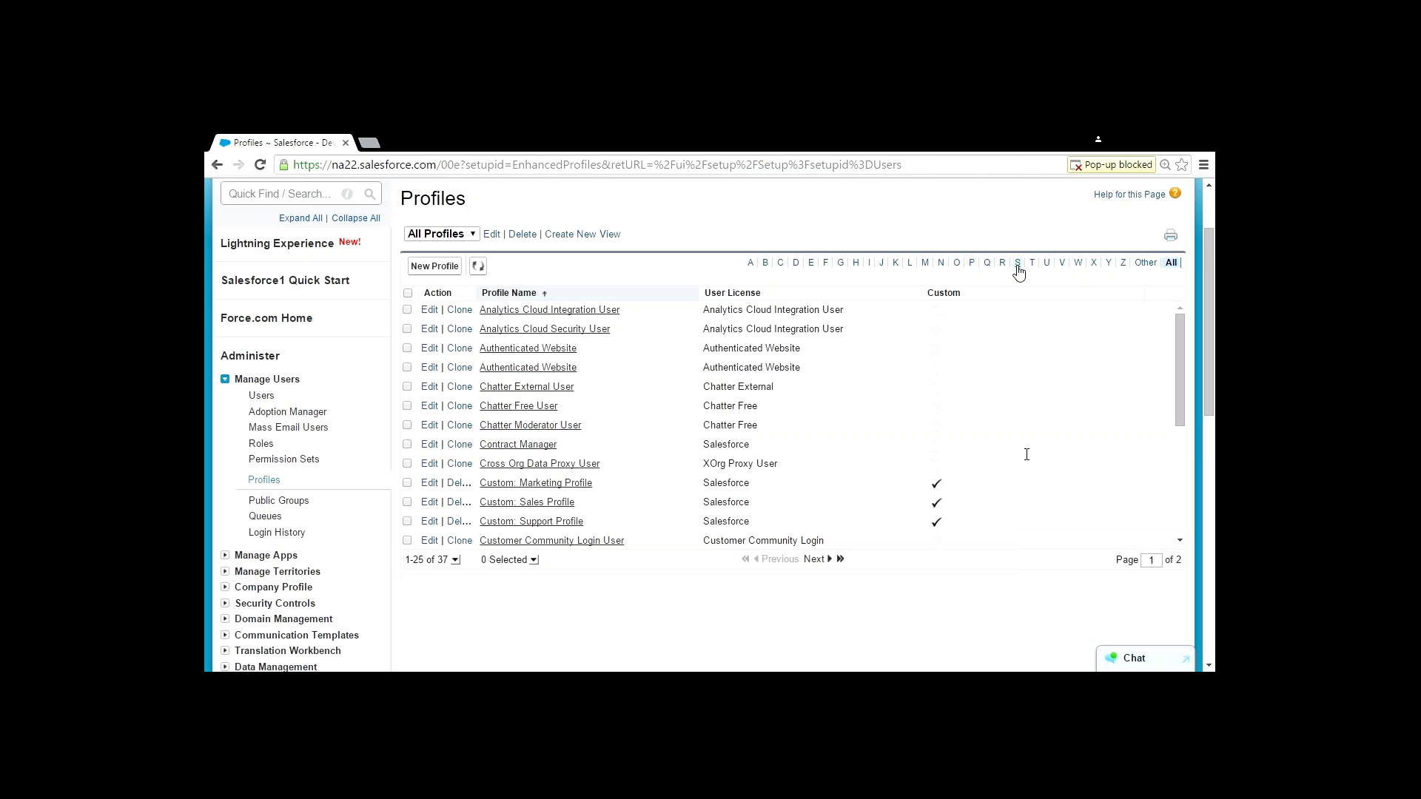
pyautogui.click(1017, 265)
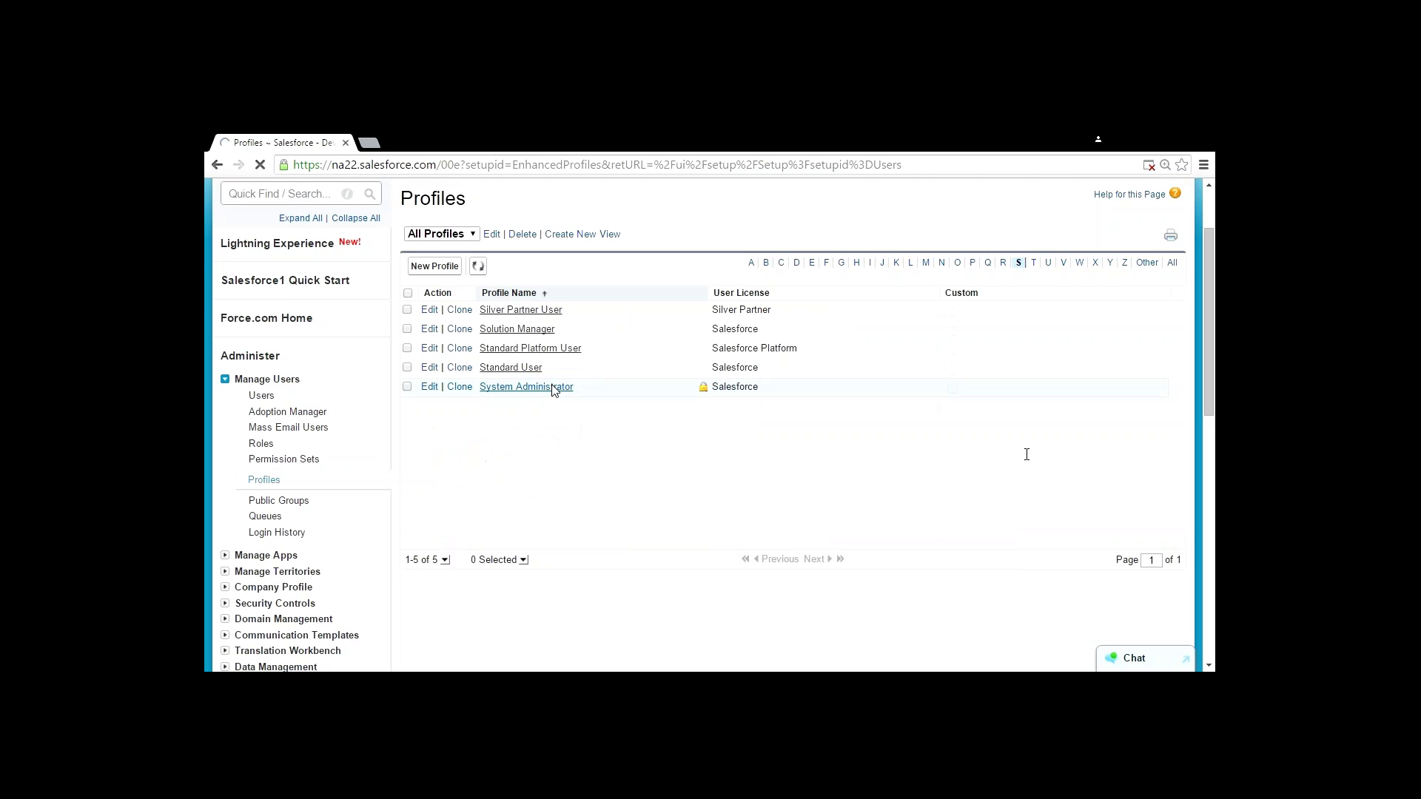
pyautogui.click(552, 385)
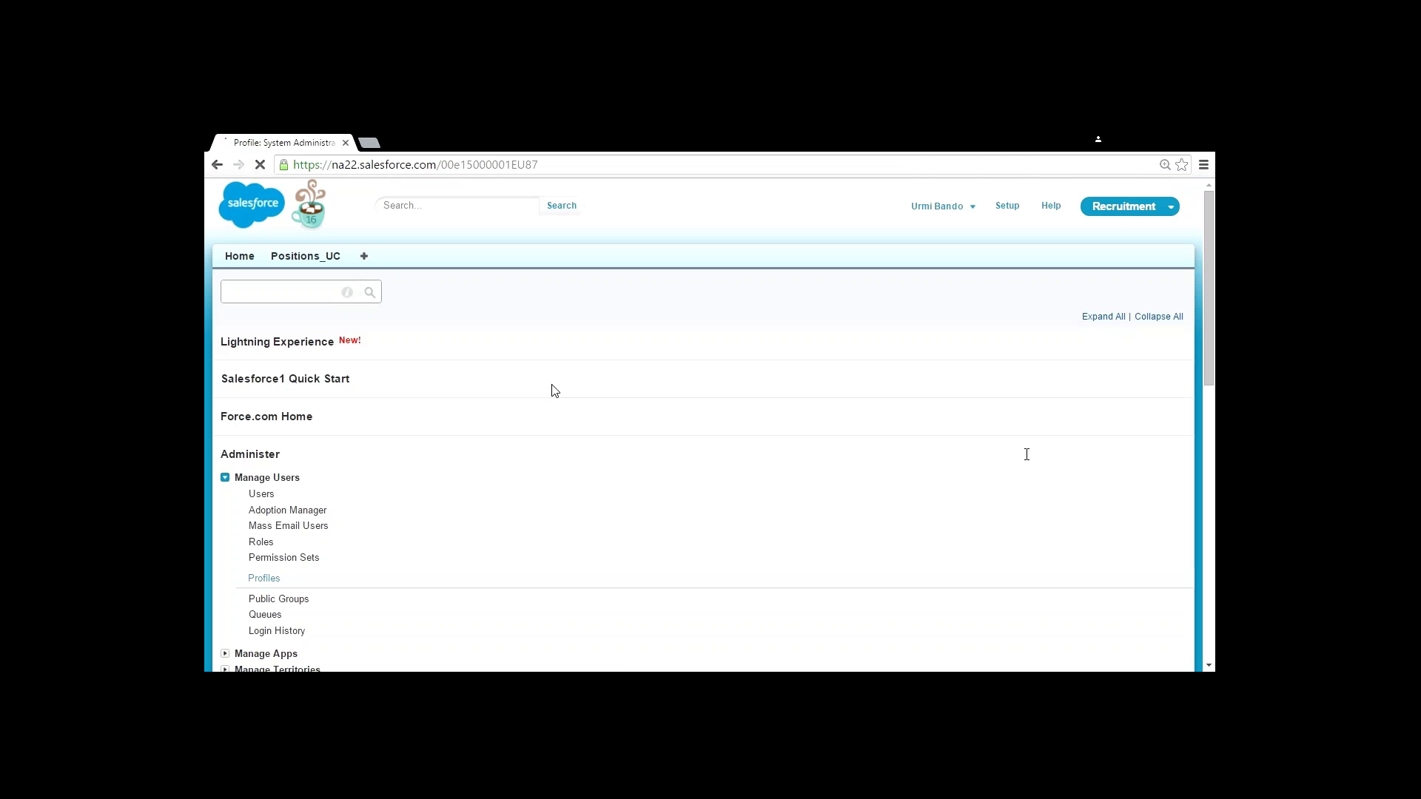
# Look over the System Administrator page layout assignments, then put the profile into edit mode
pyautogui.scroll(-2, 717, 551)
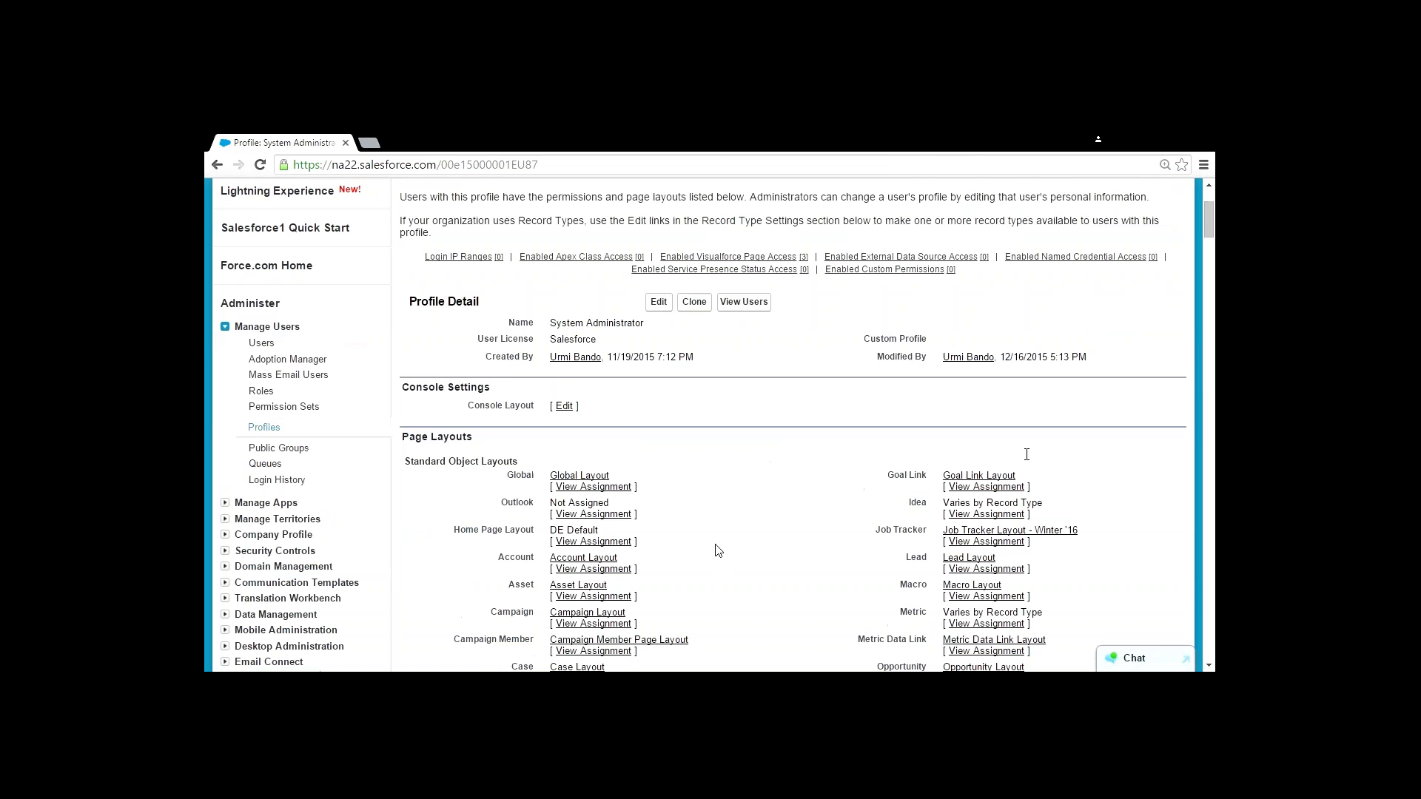
pyautogui.scroll(-7, 718, 552)
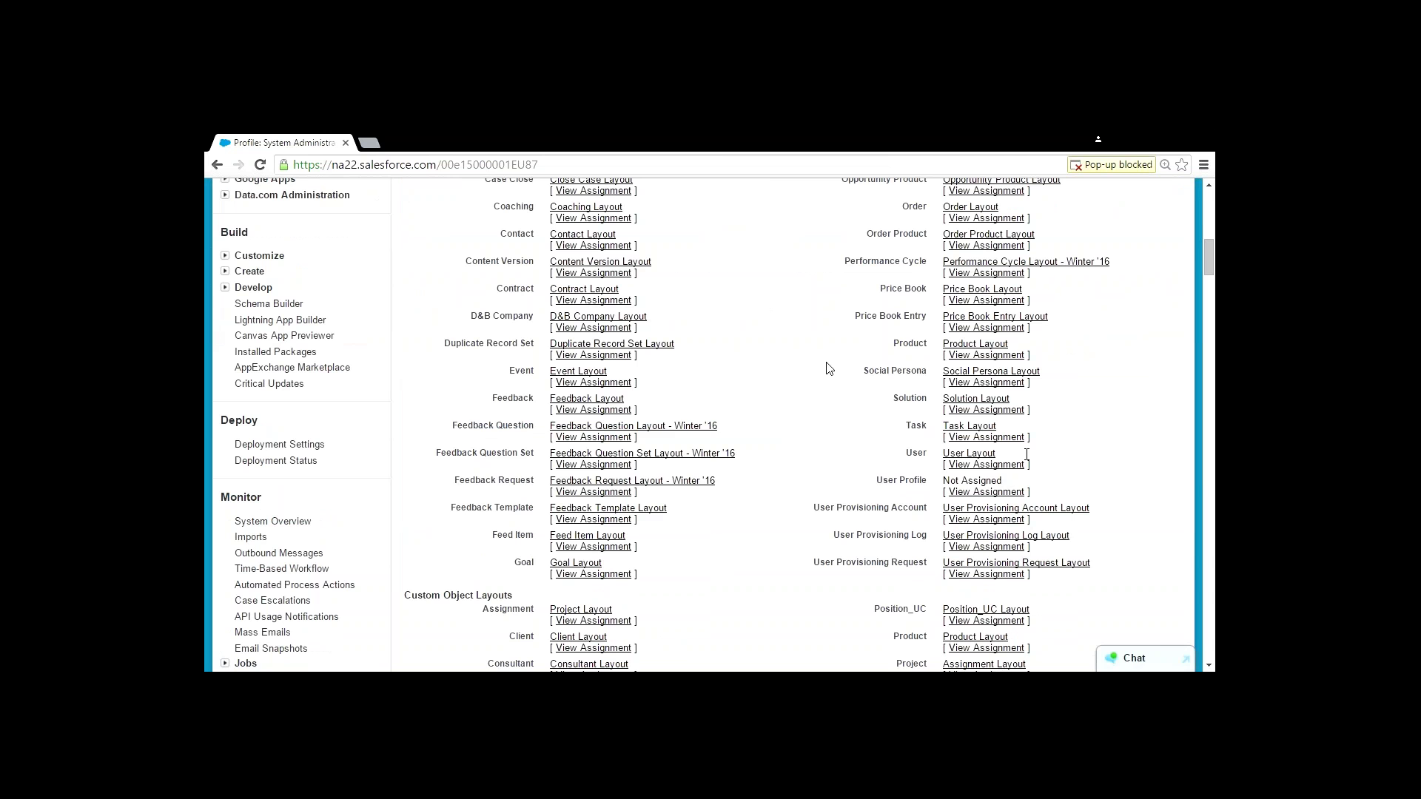
pyautogui.scroll(3, 828, 368)
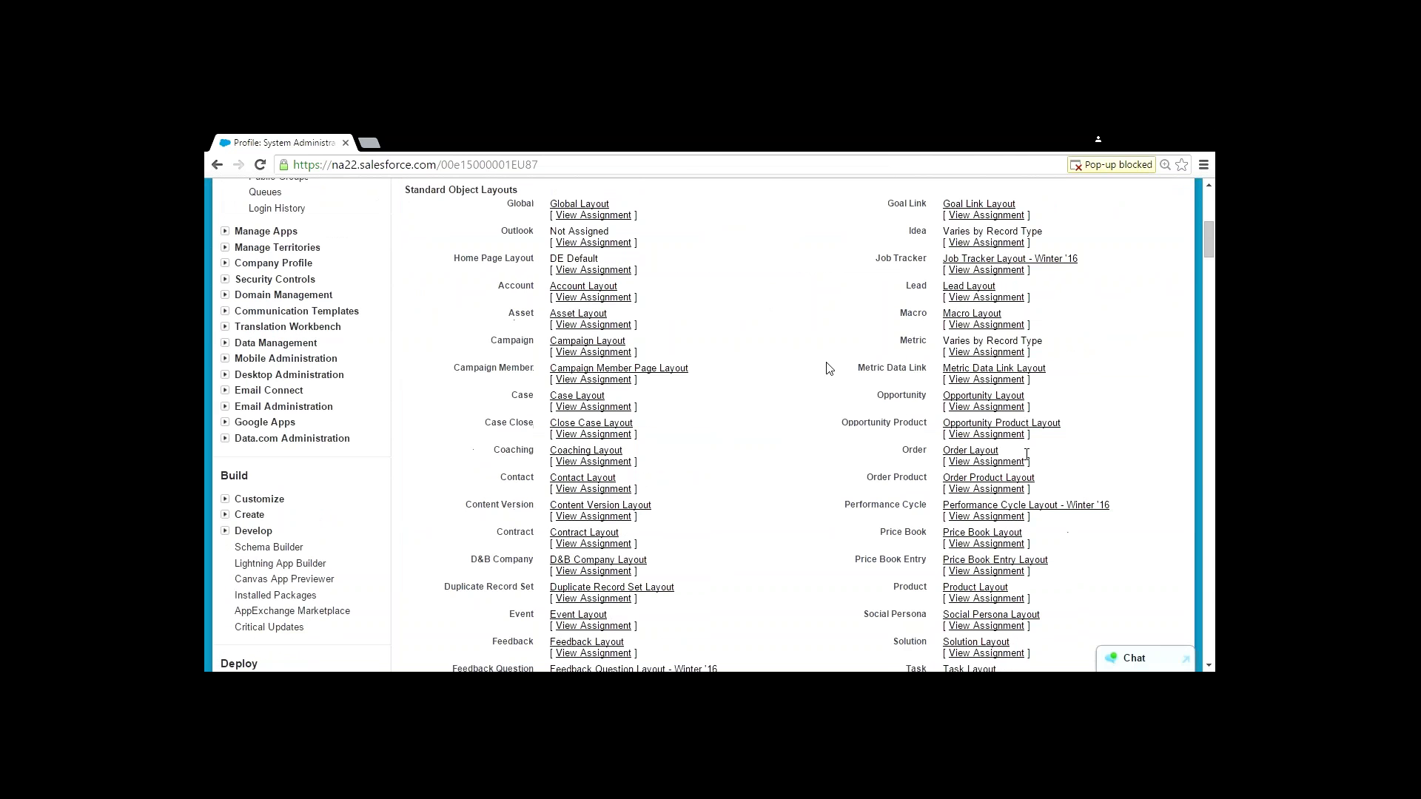
pyautogui.scroll(2, 829, 368)
pyautogui.click(658, 197)
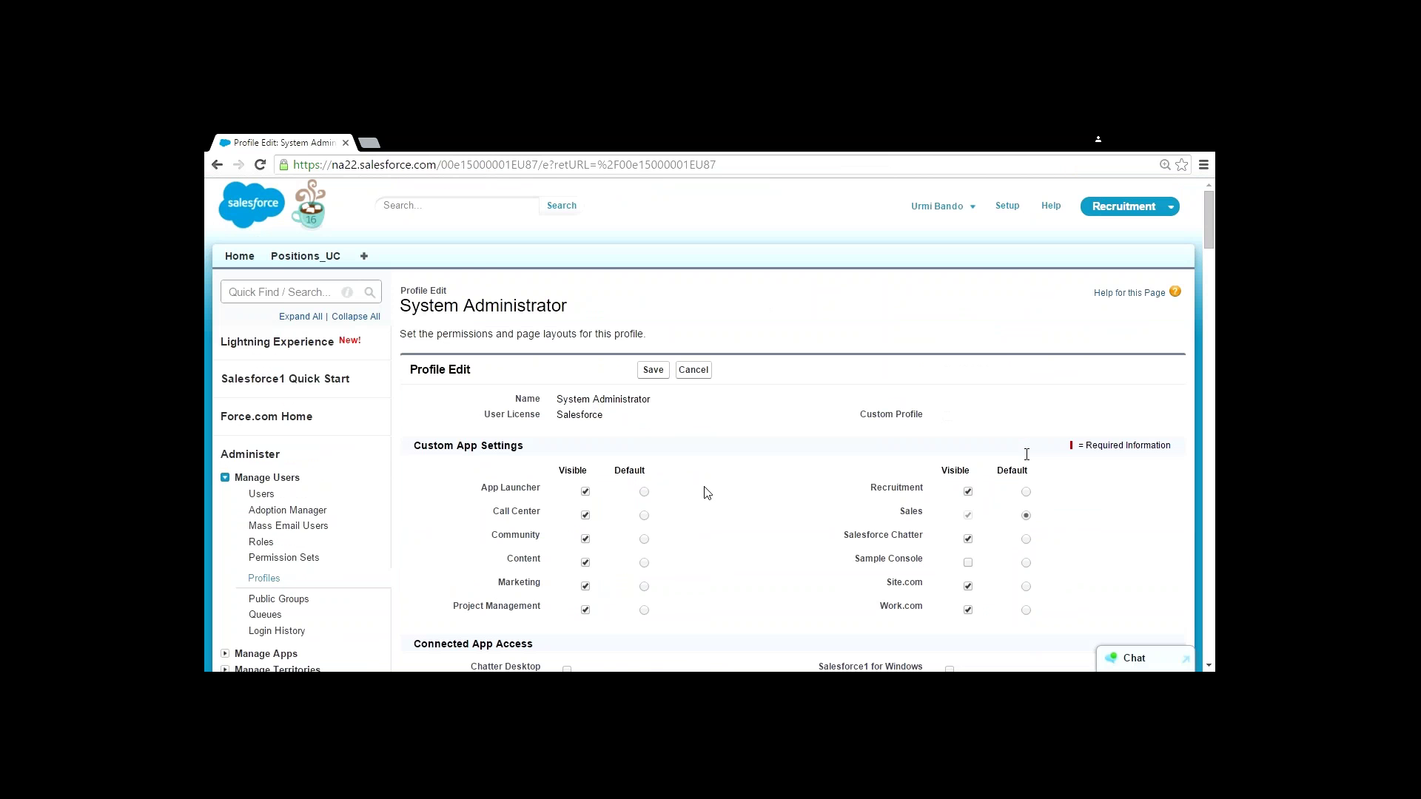
# Scroll down to Custom Object Permissions and highlight the View All and Modify All columns
pyautogui.scroll(-7, 707, 493)
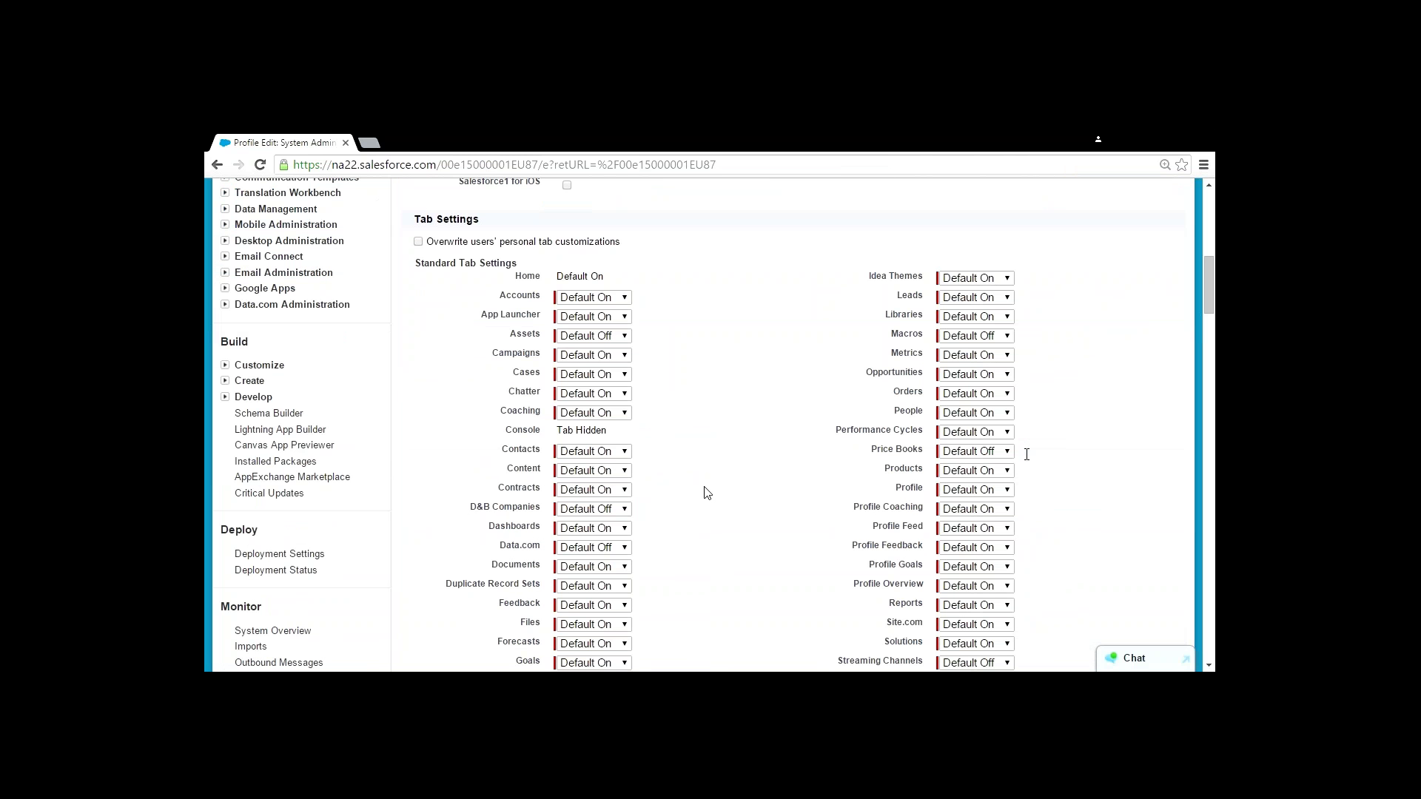
pyautogui.scroll(-10, 704, 492)
pyautogui.scroll(-3, 703, 493)
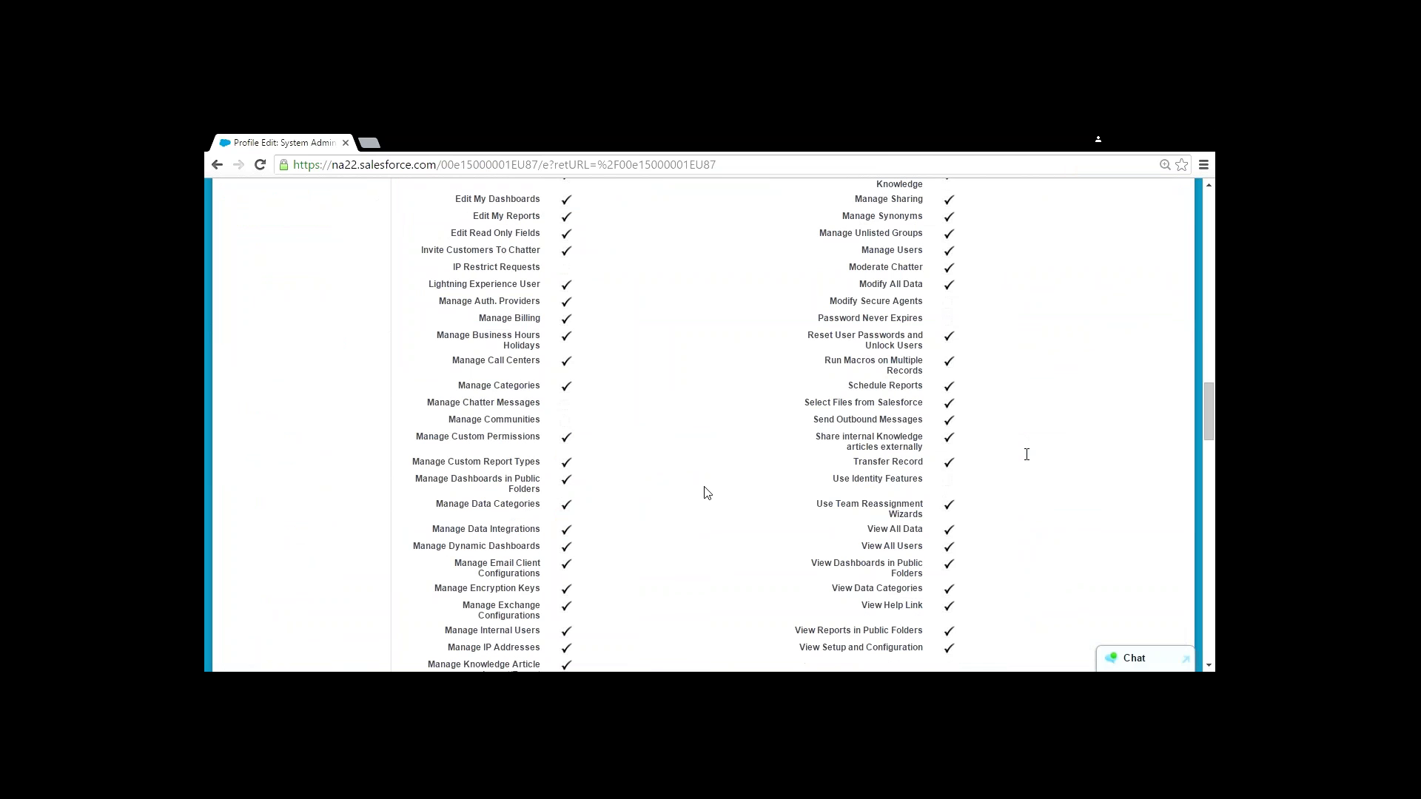
pyautogui.scroll(-1, 707, 493)
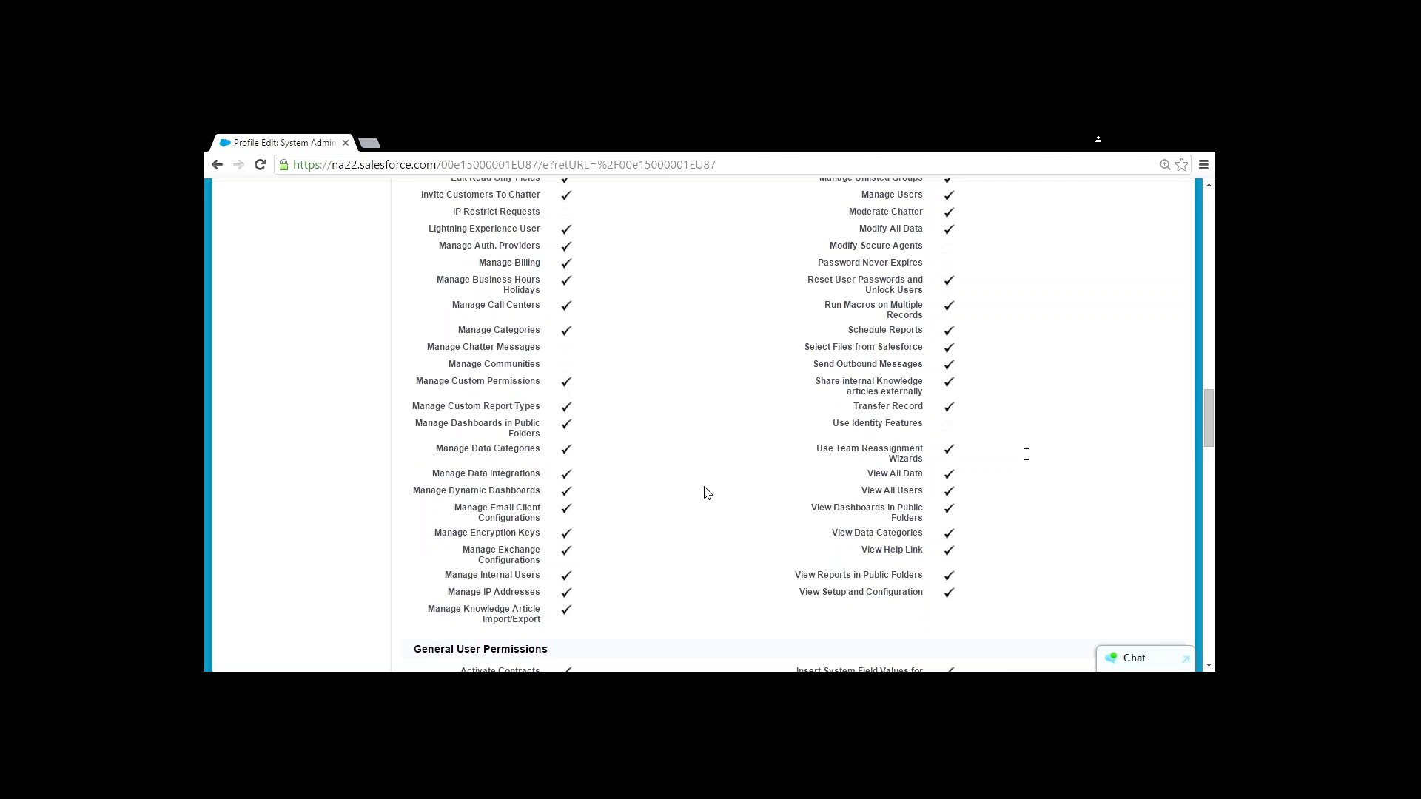
pyautogui.scroll(-3, 707, 493)
pyautogui.scroll(-4, 706, 493)
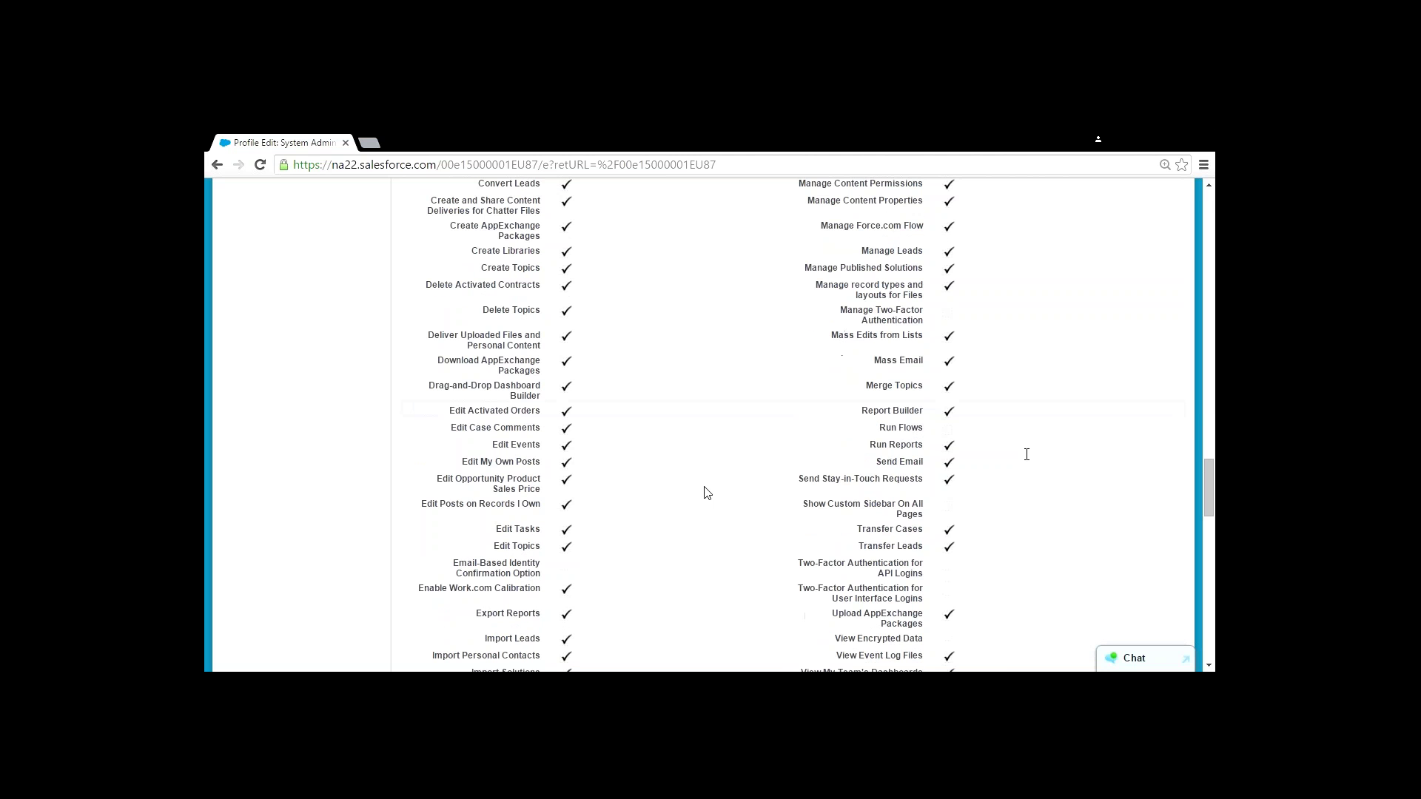
pyautogui.scroll(-5, 707, 493)
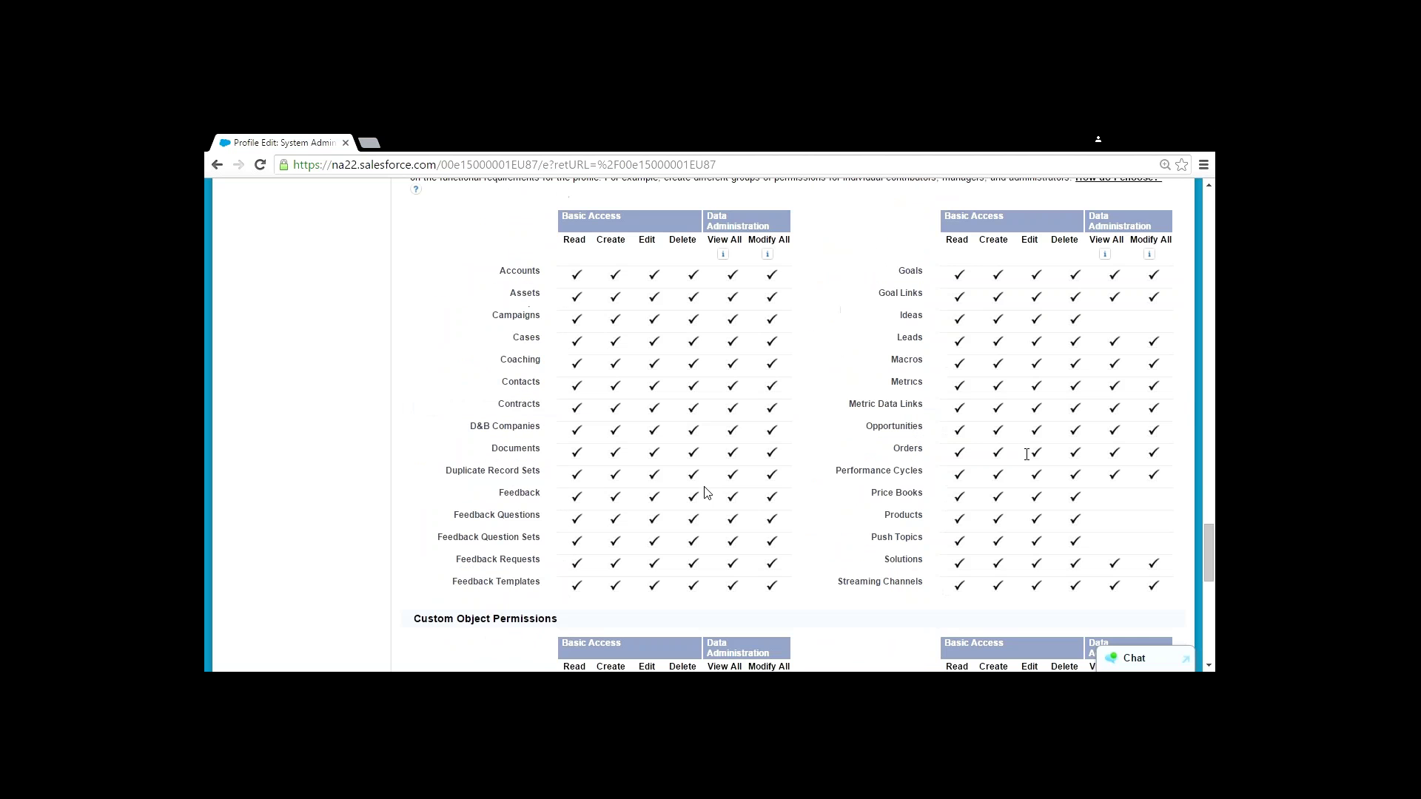
pyautogui.scroll(-3, 707, 493)
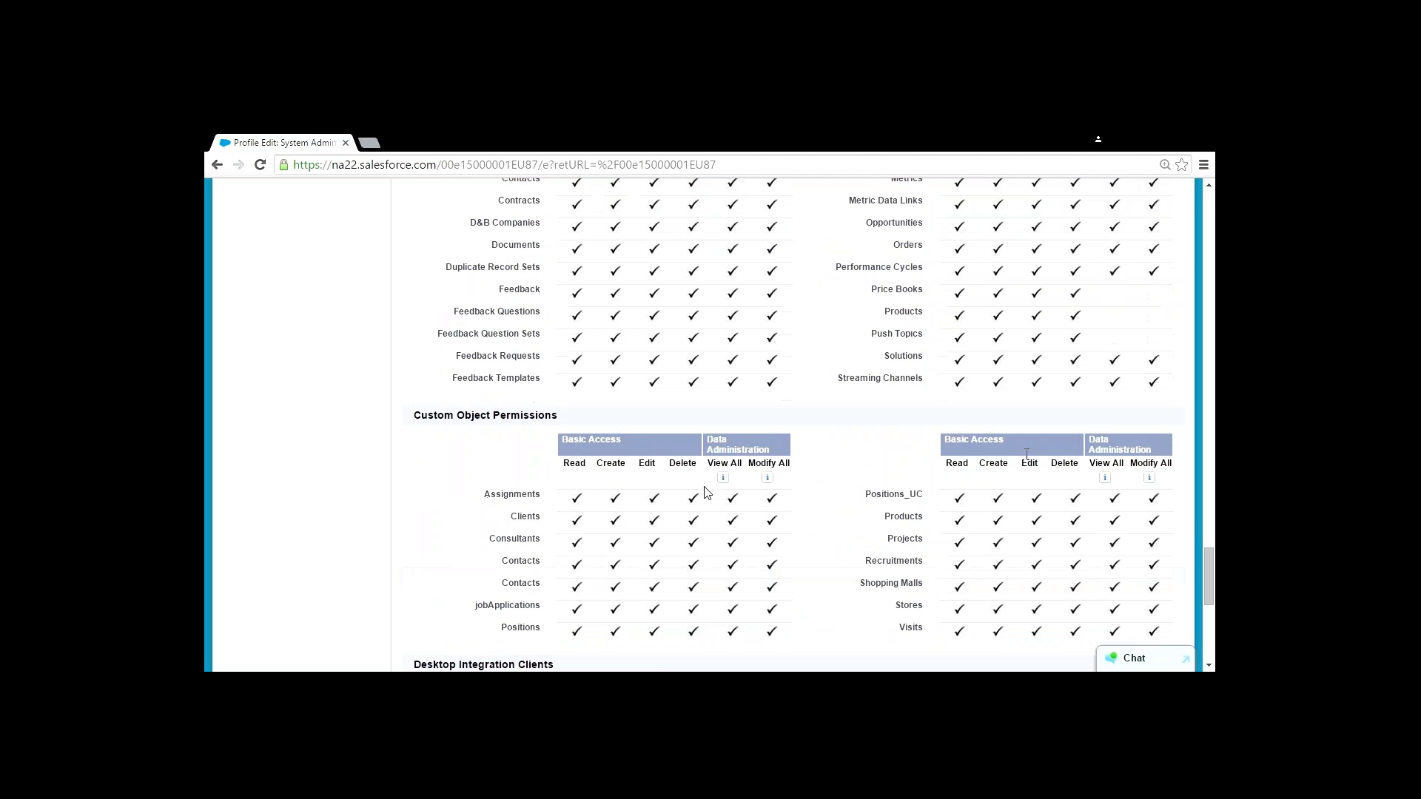
pyautogui.scroll(-1, 705, 488)
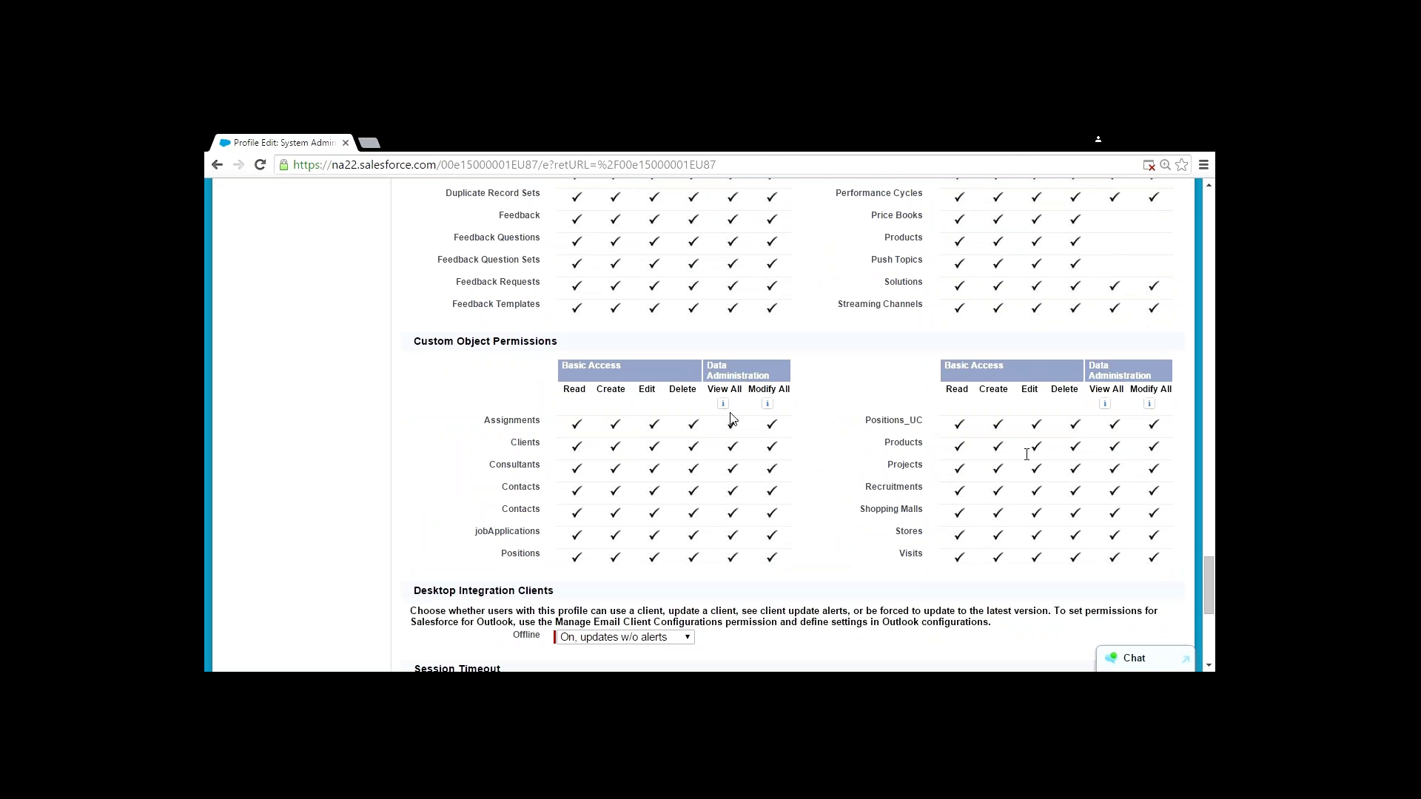
pyautogui.moveTo(707, 388); pyautogui.dragTo(797, 396)
# Return to the top of Profile Edit and go to the Manage Users overview
pyautogui.scroll(1, 814, 405)
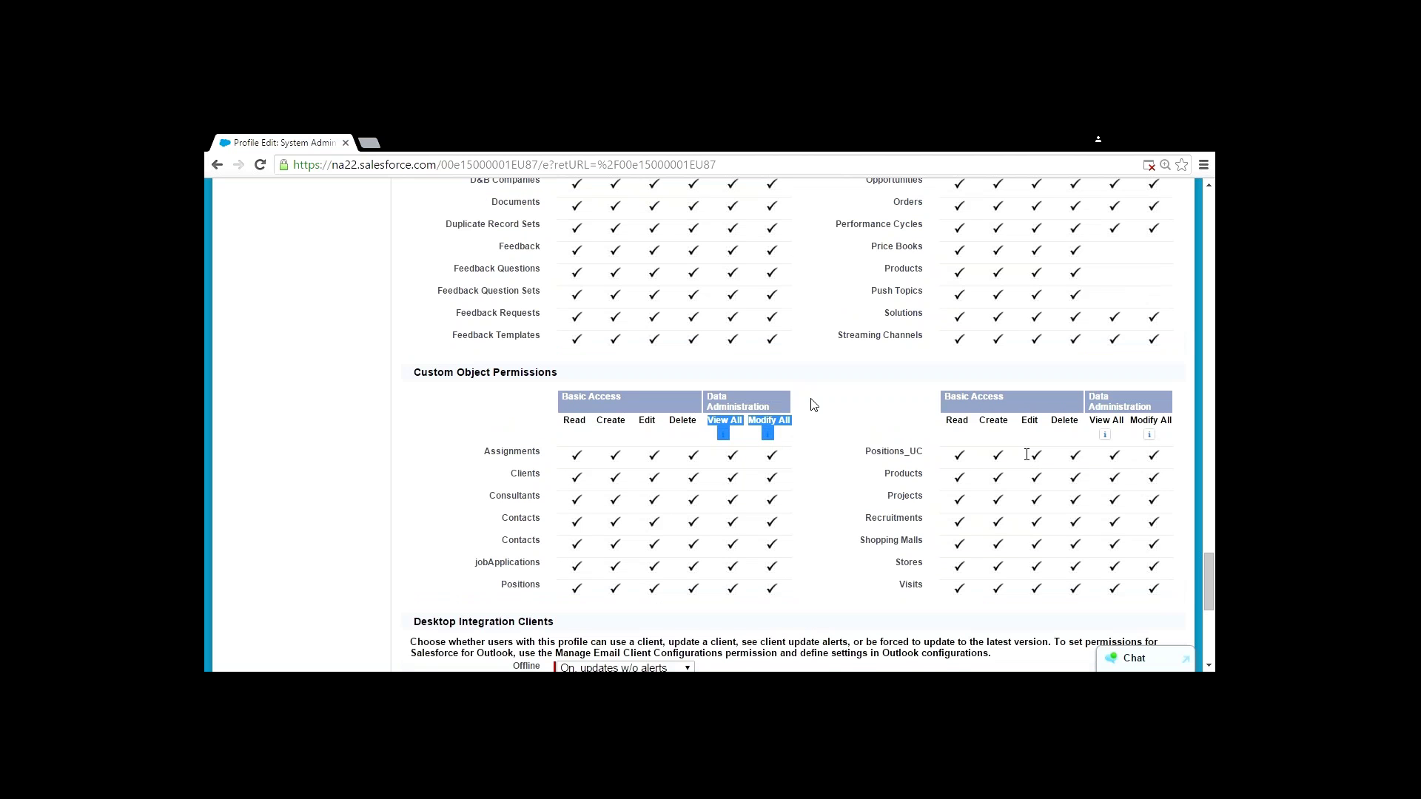
pyautogui.scroll(15, 814, 404)
pyautogui.scroll(4, 813, 404)
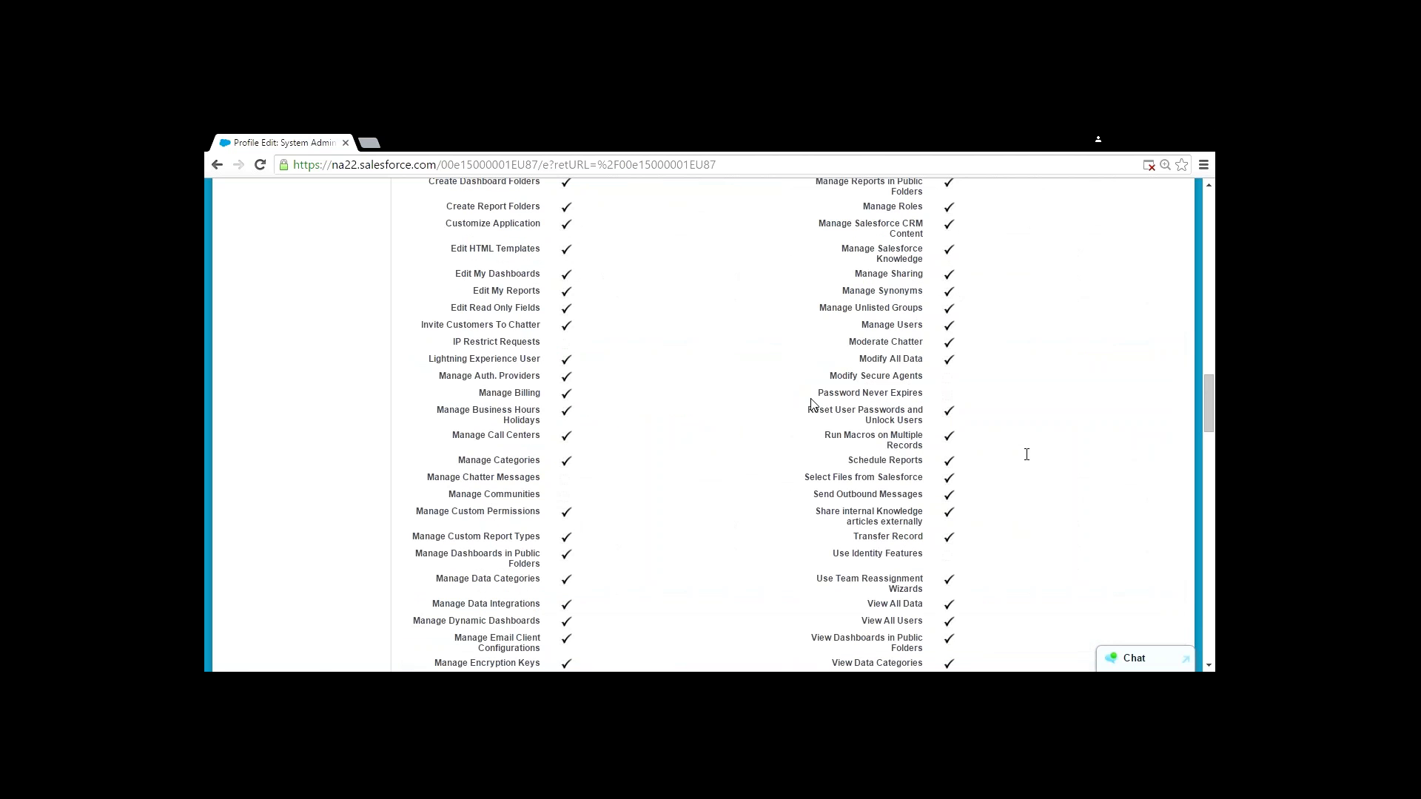
pyautogui.scroll(20, 810, 398)
pyautogui.click(259, 479)
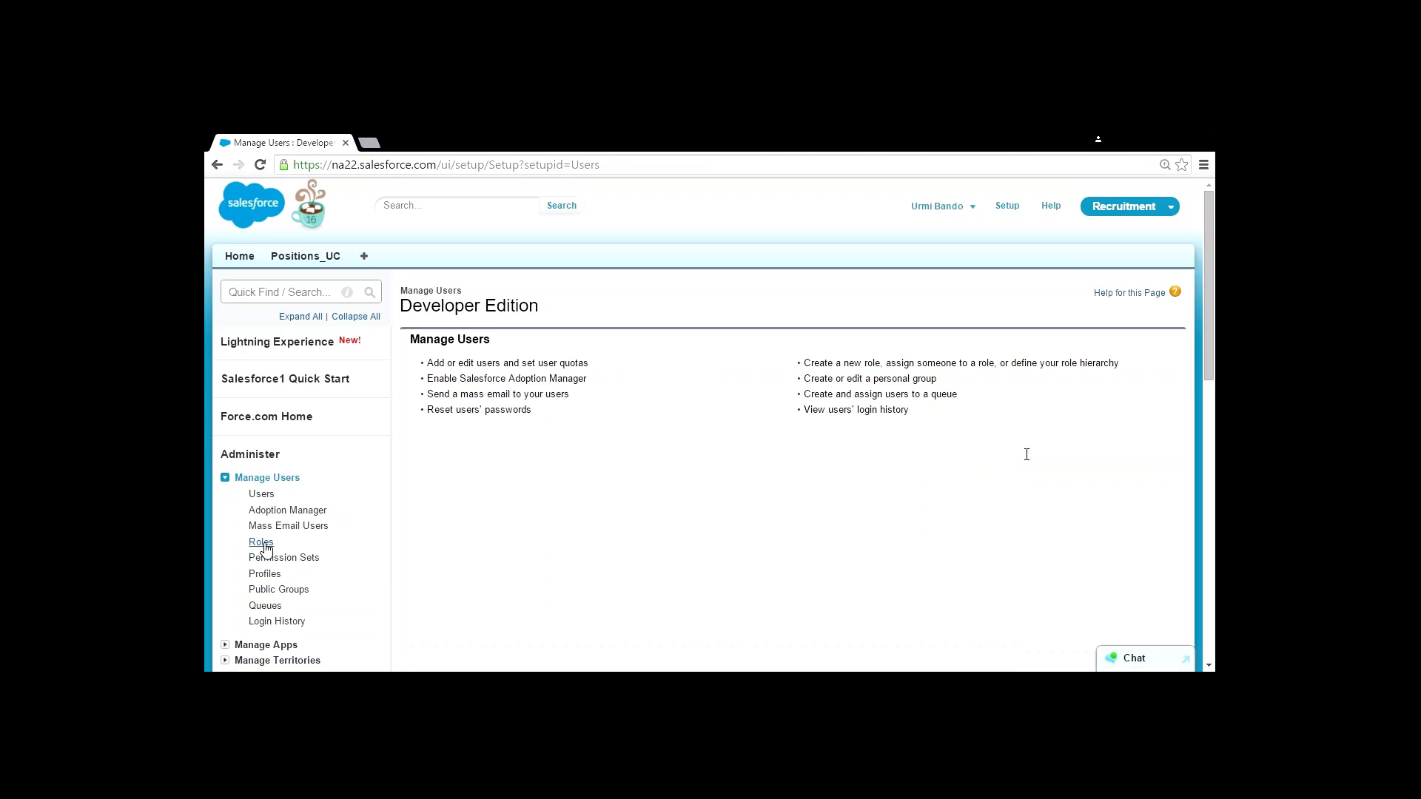
# Open Roles under Manage Users and scroll through the sample CEO role hierarchy
pyautogui.click(263, 543)
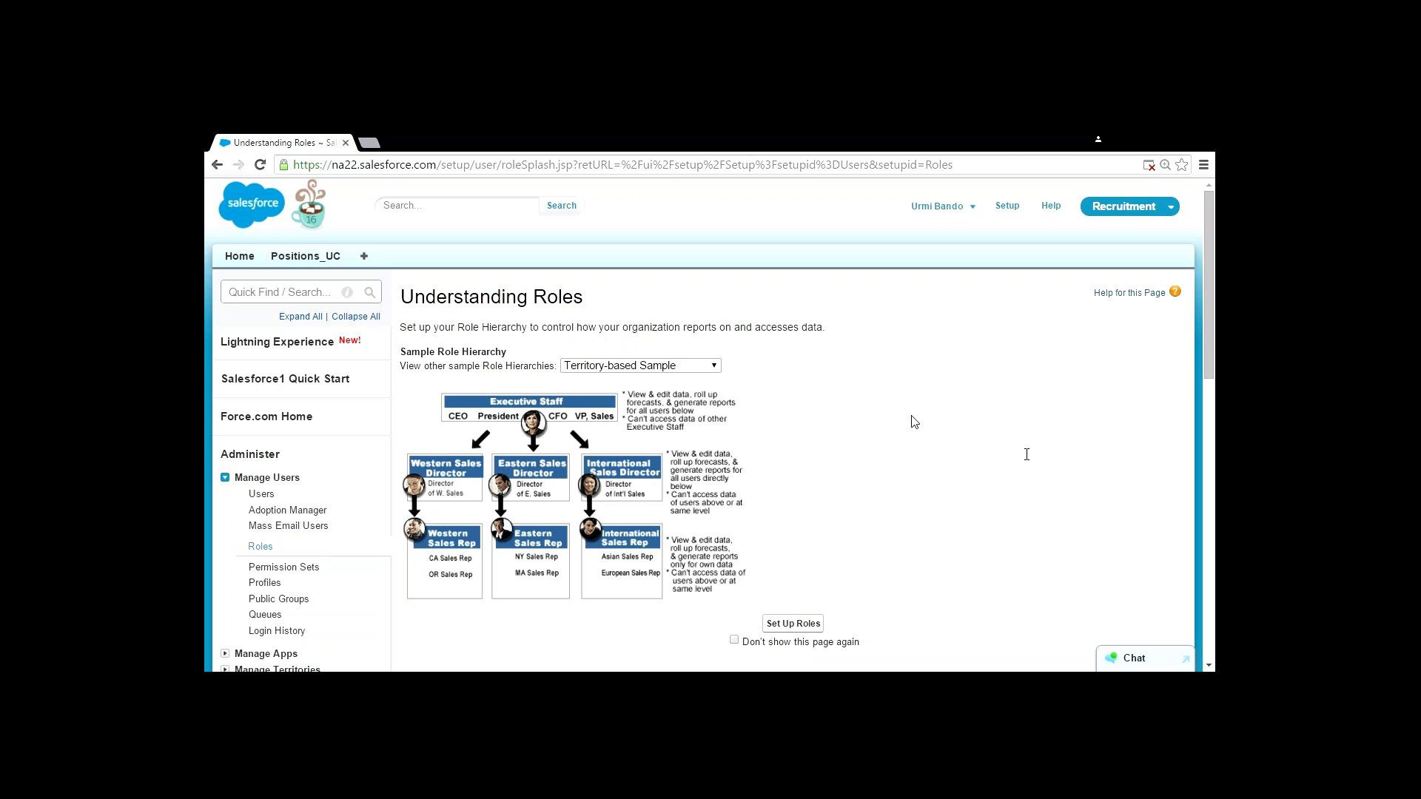
pyautogui.scroll(-2, 914, 422)
# Open Set Up Roles and expand CEO and CFO to reveal CFO, COO and SVP roles
pyautogui.click(790, 481)
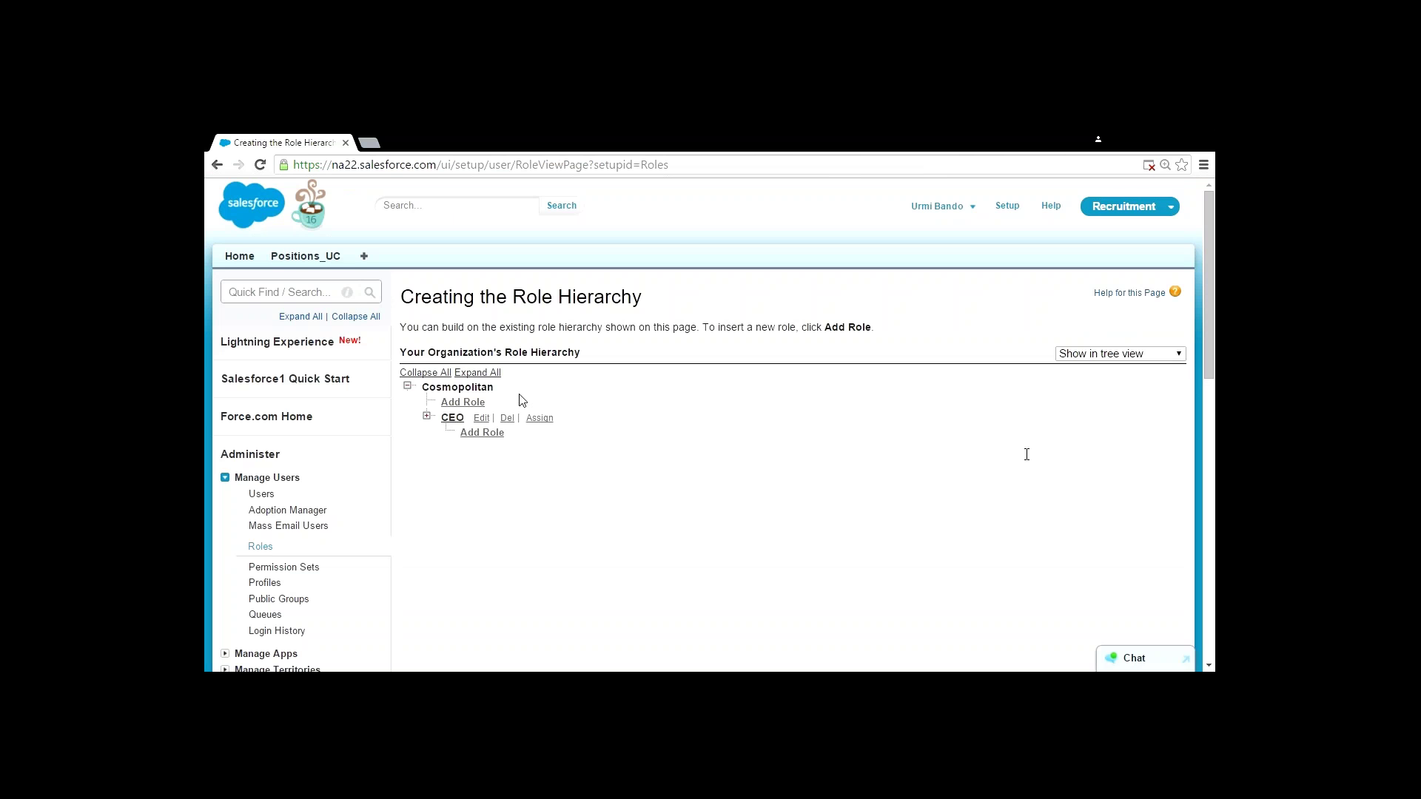
pyautogui.click(427, 417)
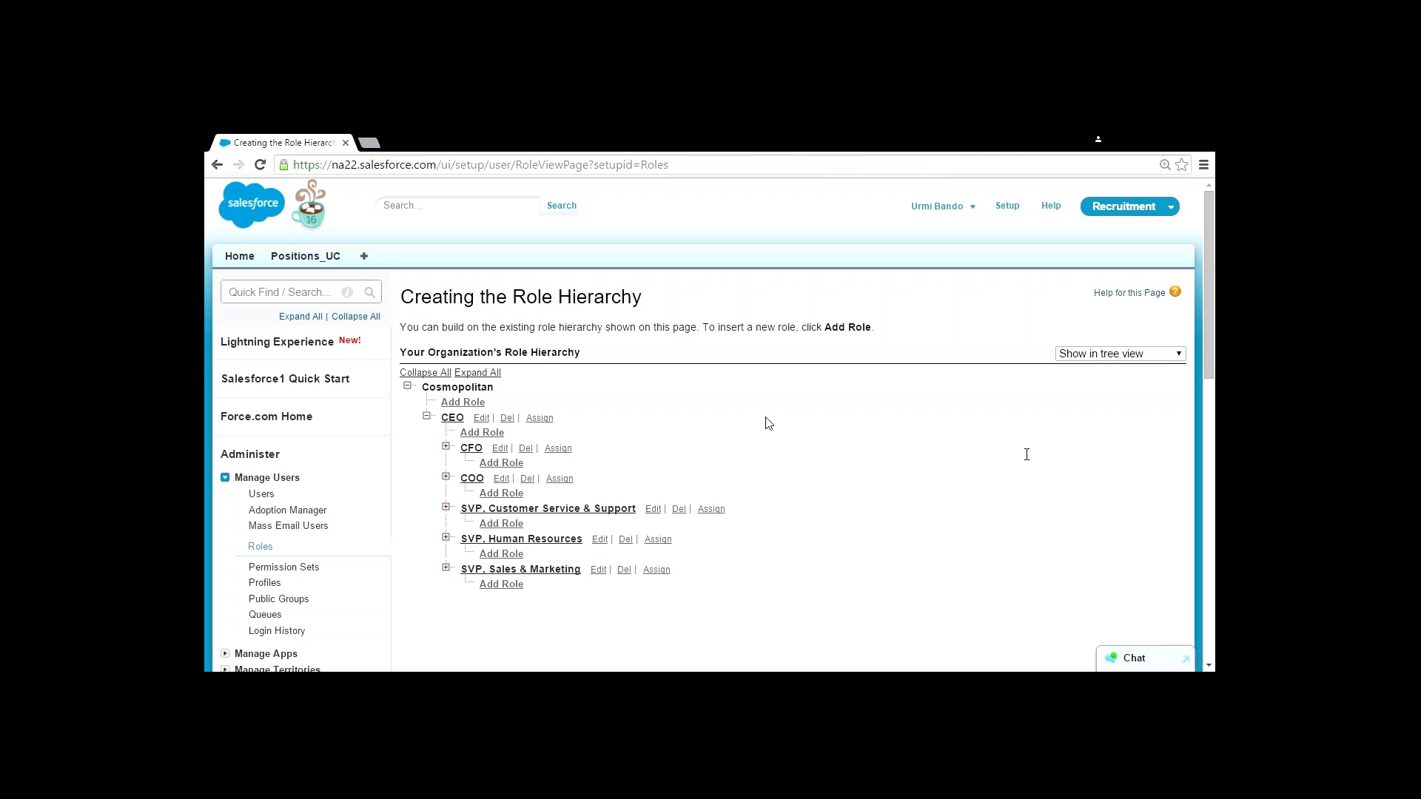
pyautogui.scroll(-1, 768, 423)
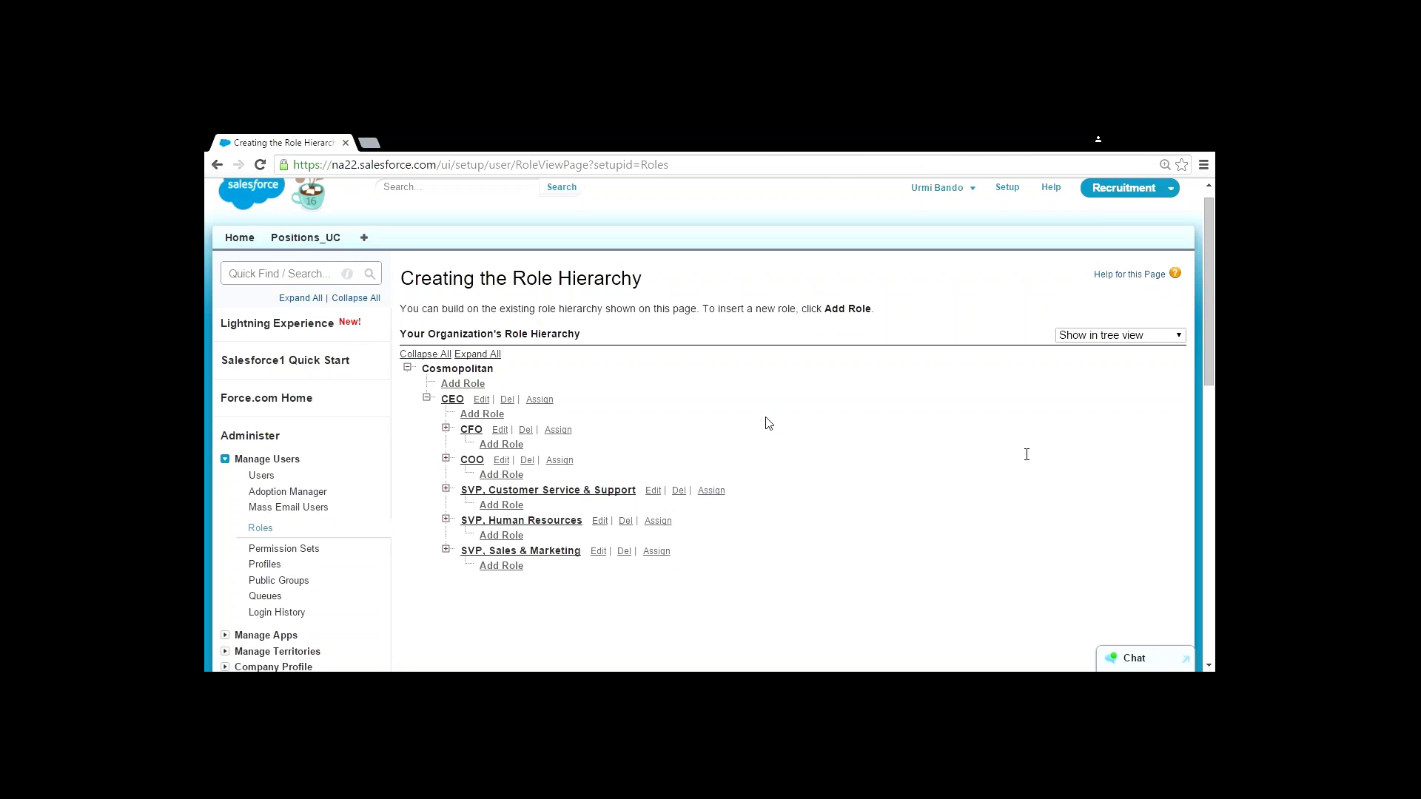
pyautogui.scroll(-1, 769, 423)
pyautogui.click(446, 402)
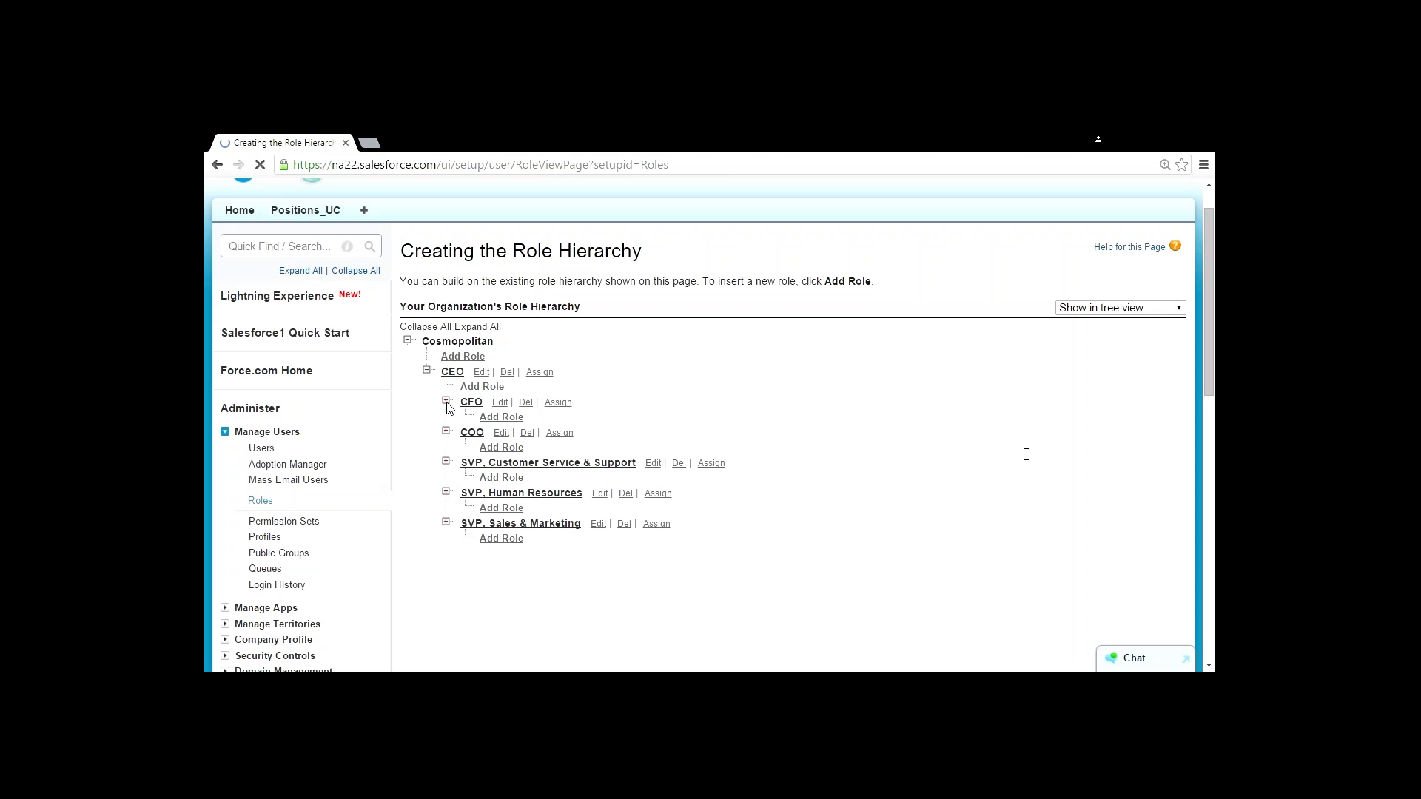